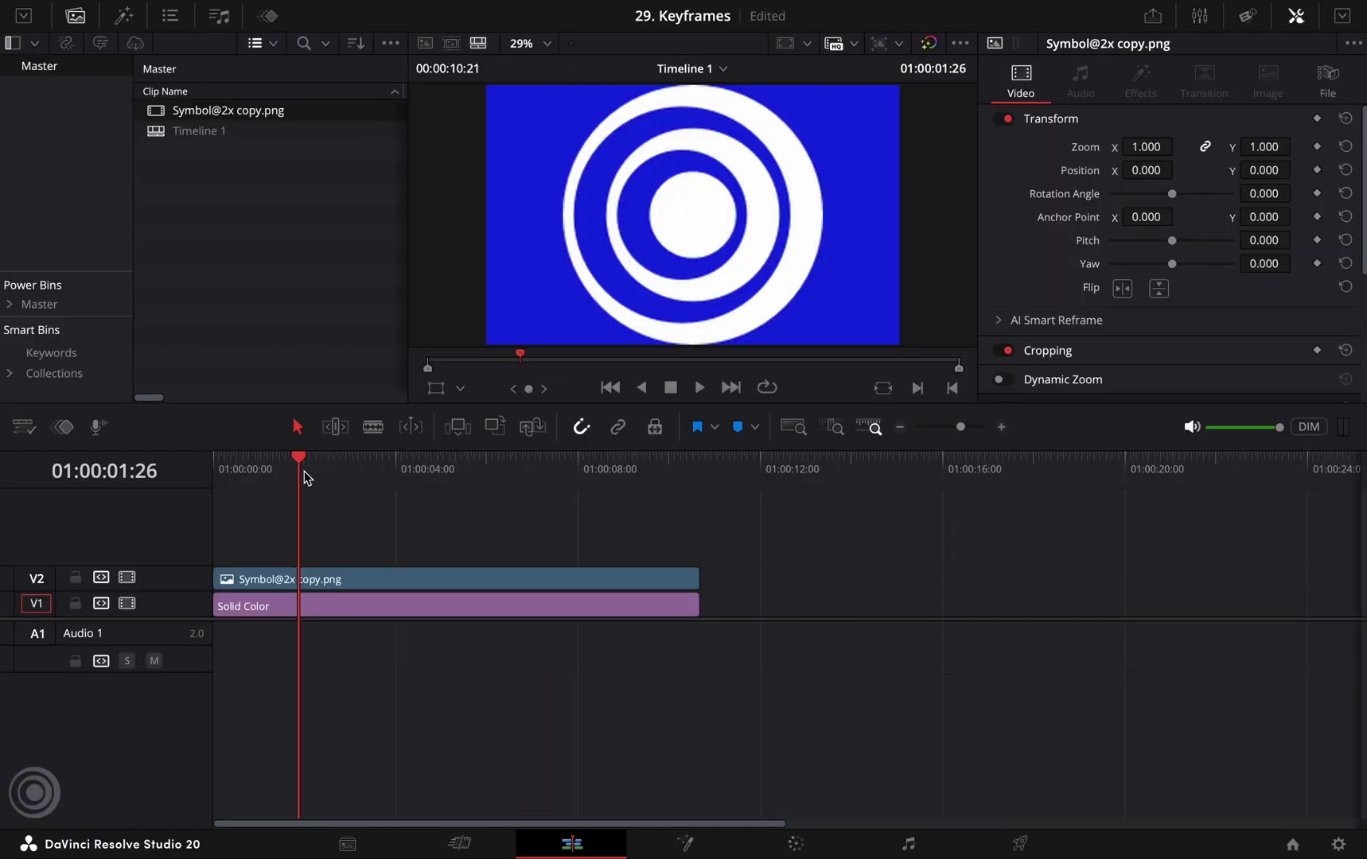
- Add Zoom keyframes to the Symbol@2x copy.png clip at 01:00:00:00 and 01:00:02:02, returning to the first one
{"action": "left_click_drag", "start_coordinate": [304, 471], "coordinate": [213, 476]}
{"action": "left_click", "coordinate": [314, 569]}
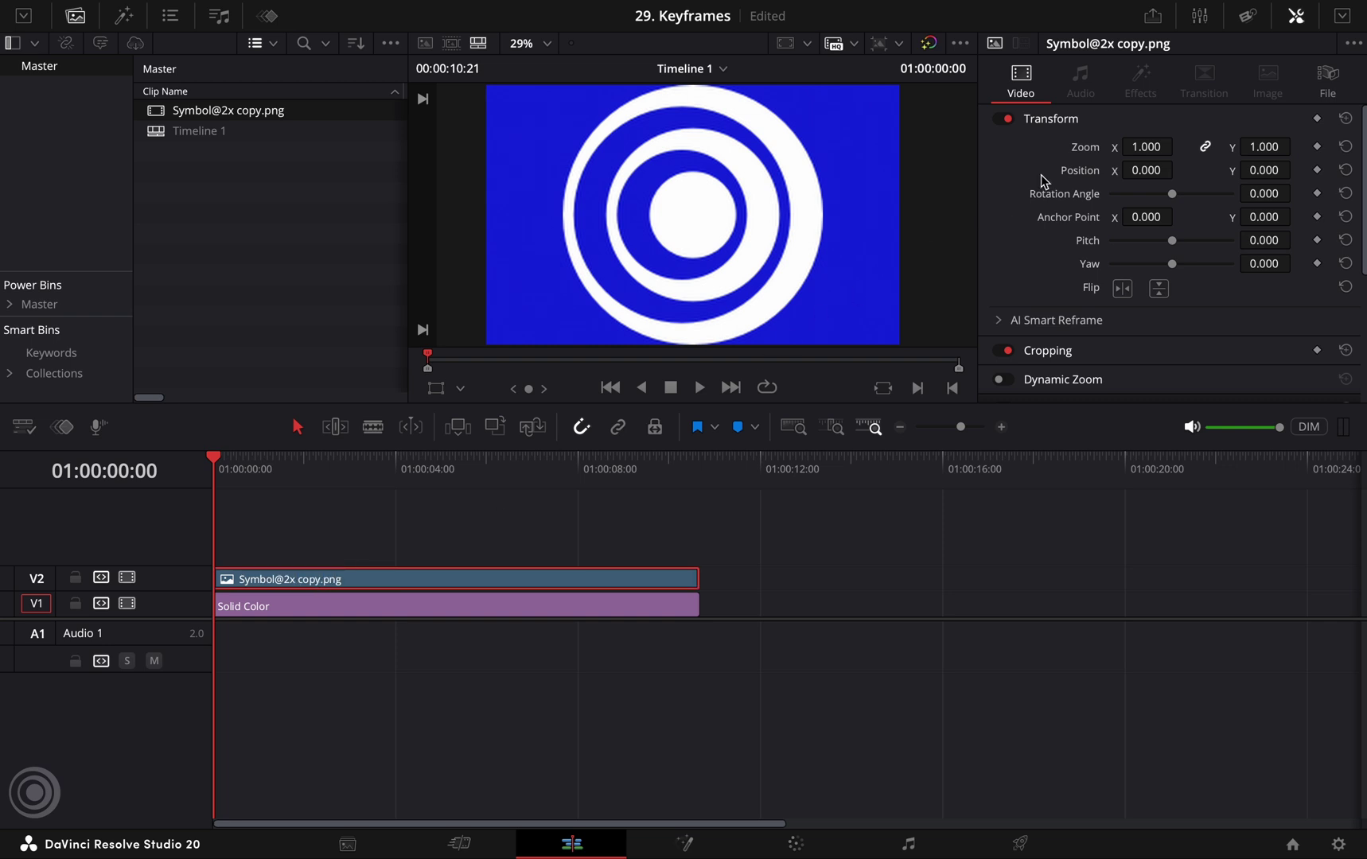
{"action": "left_click", "coordinate": [1316, 146]}
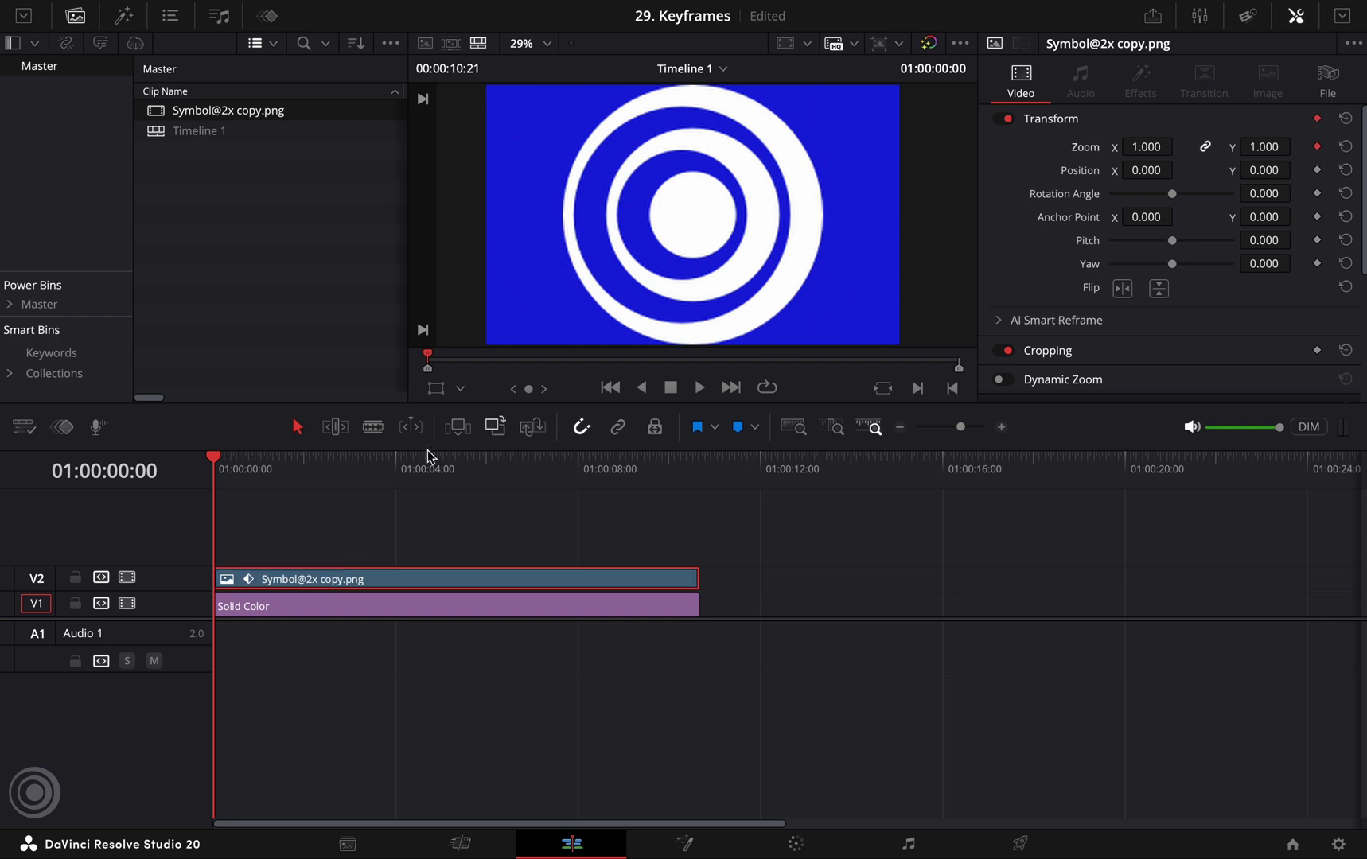
{"action": "left_click", "coordinate": [308, 472]}
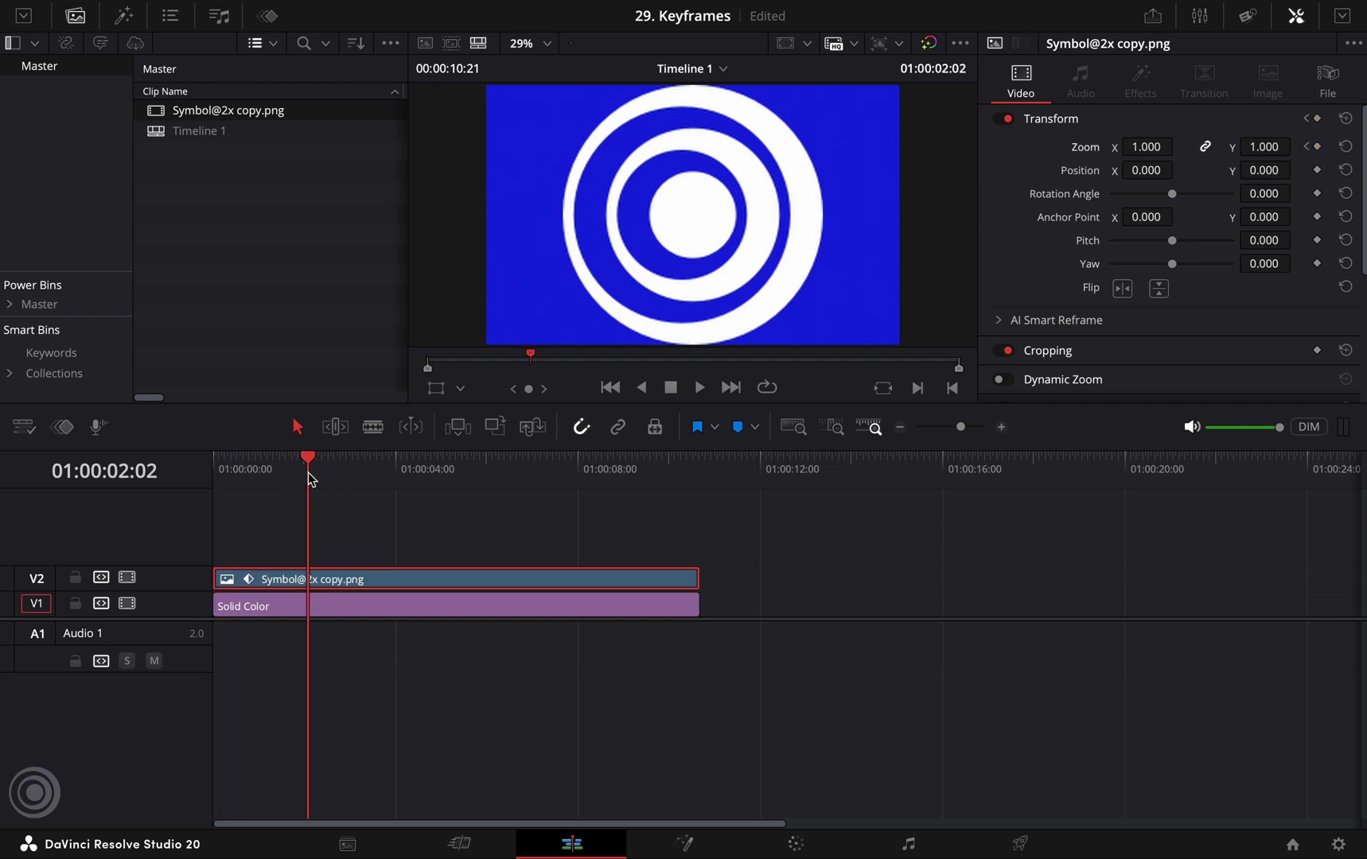
{"action": "left_click", "coordinate": [1306, 147]}
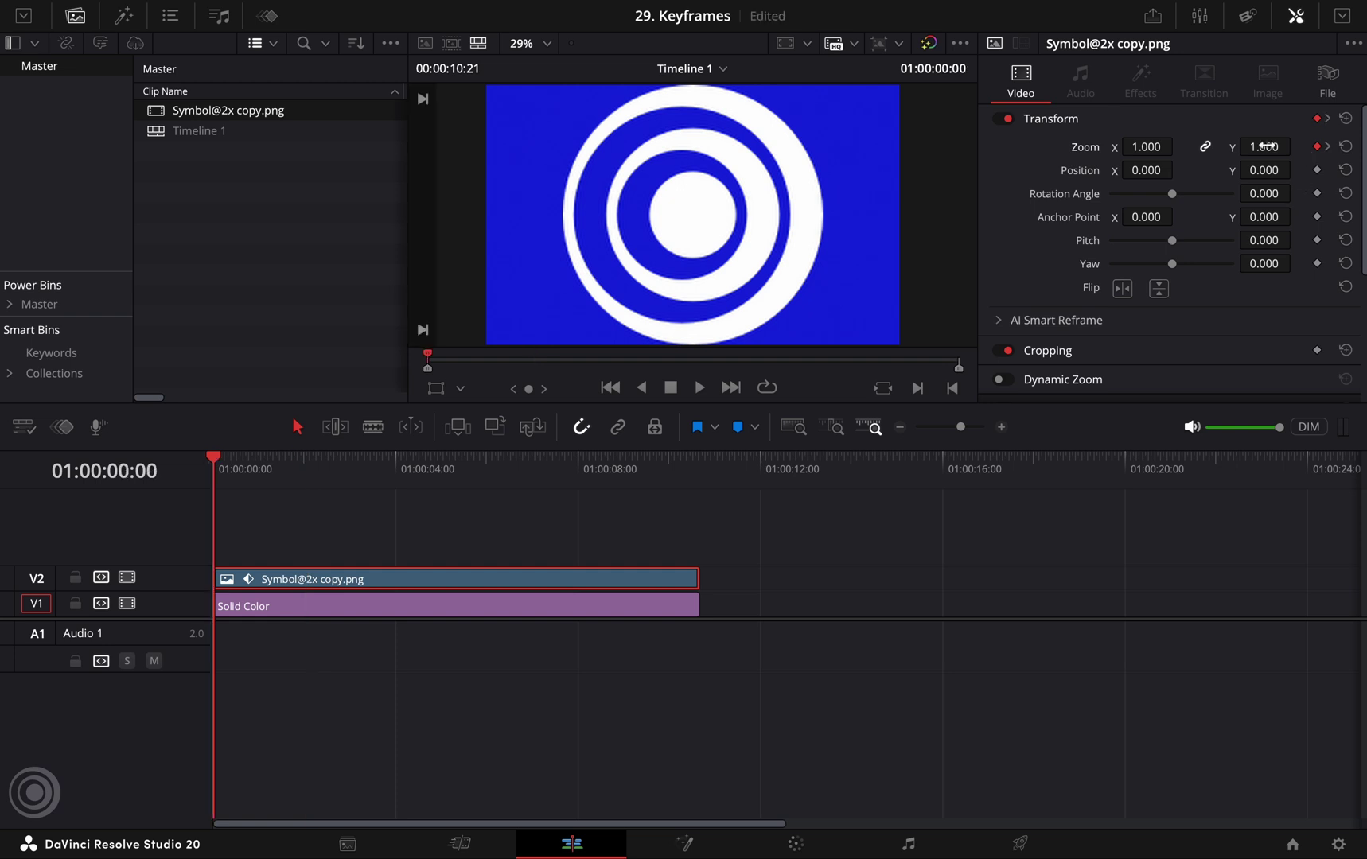
- Set the symbol clip's Zoom to 2.660 at the first keyframe and 0.480 at the second, then play back the animation
{"action": "left_click_drag", "start_coordinate": [1262, 146], "coordinate": [743, 410]}
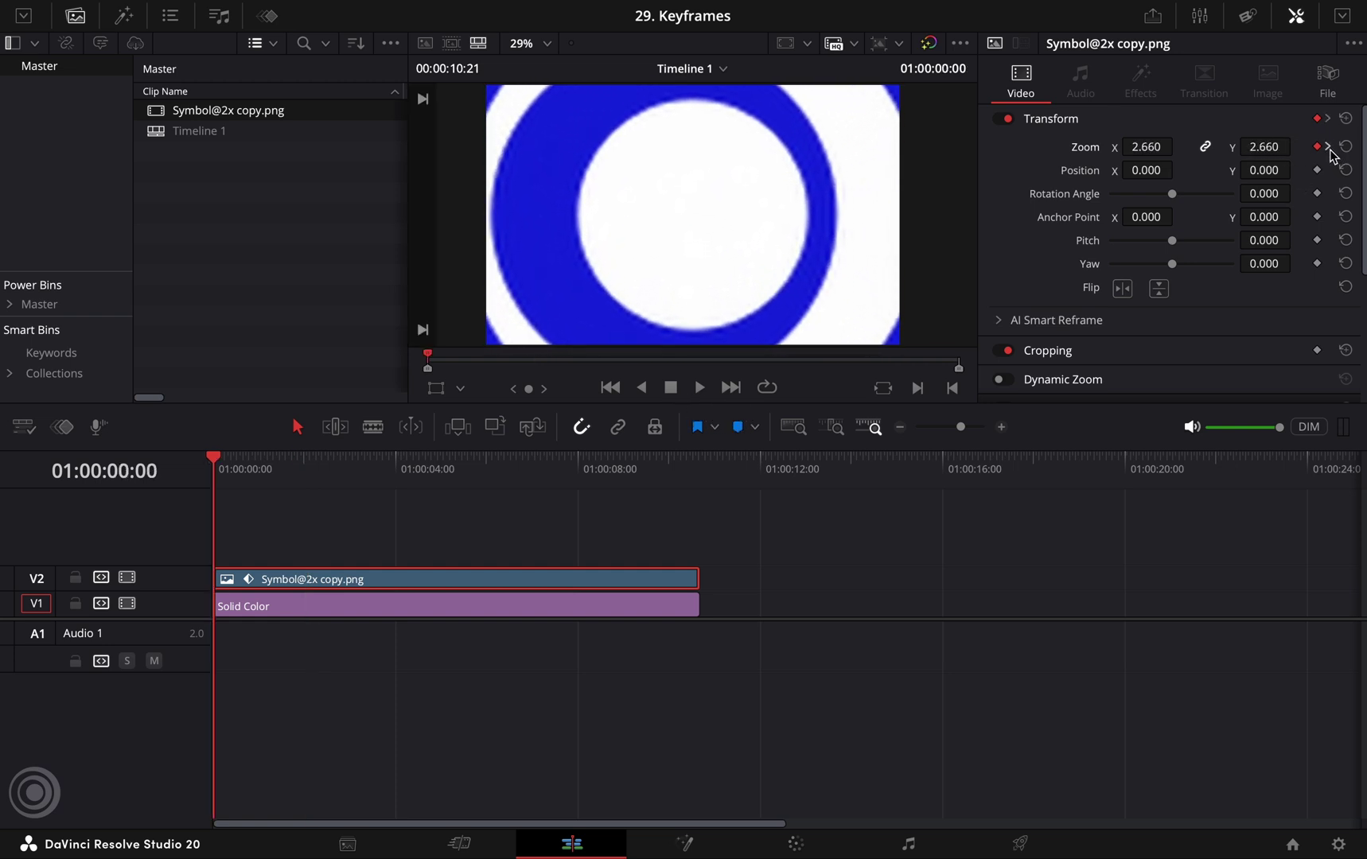
{"action": "left_click", "coordinate": [1327, 146]}
{"action": "left_click_drag", "start_coordinate": [1265, 146], "coordinate": [1210, 146]}
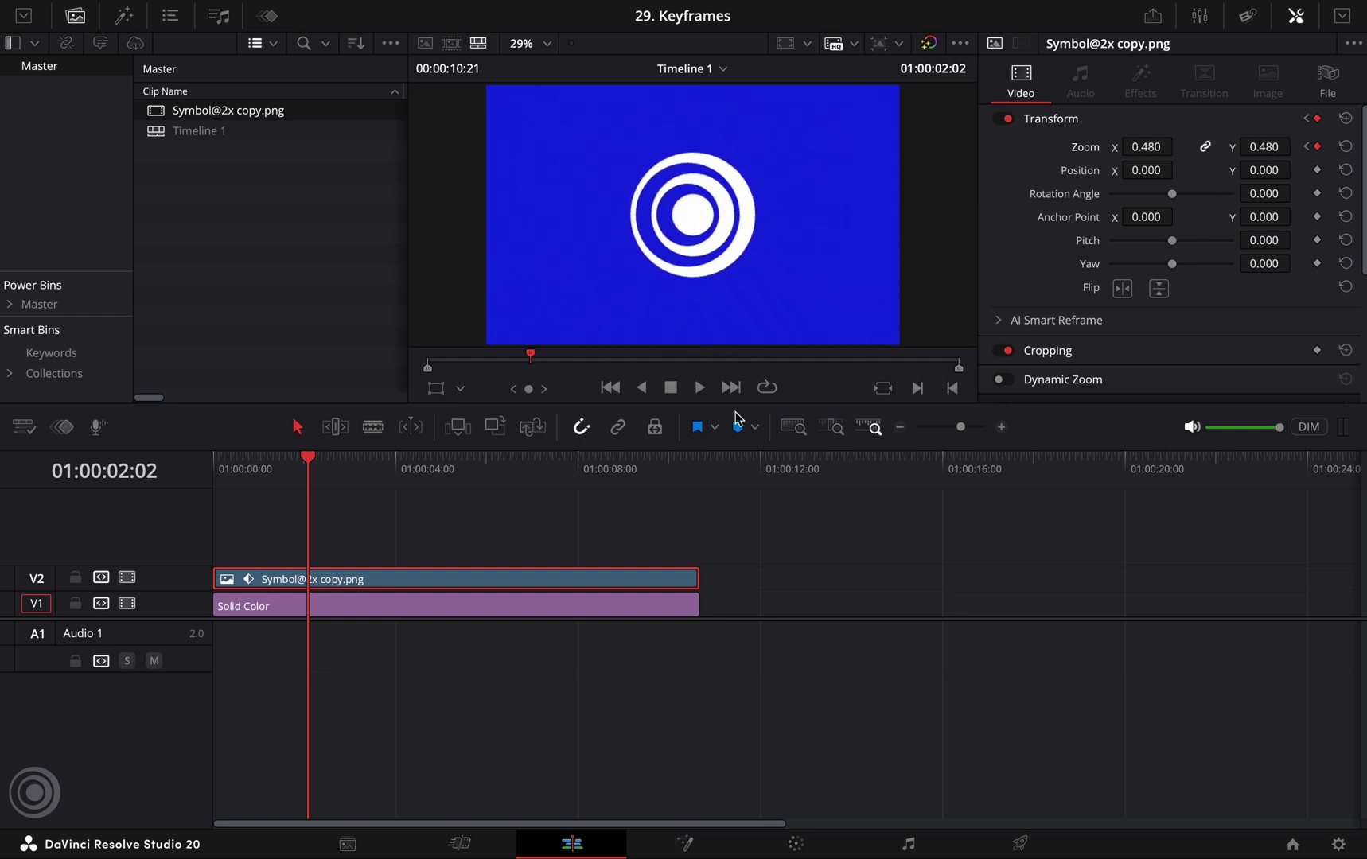
{"action": "left_click_drag", "start_coordinate": [240, 482], "coordinate": [184, 478]}
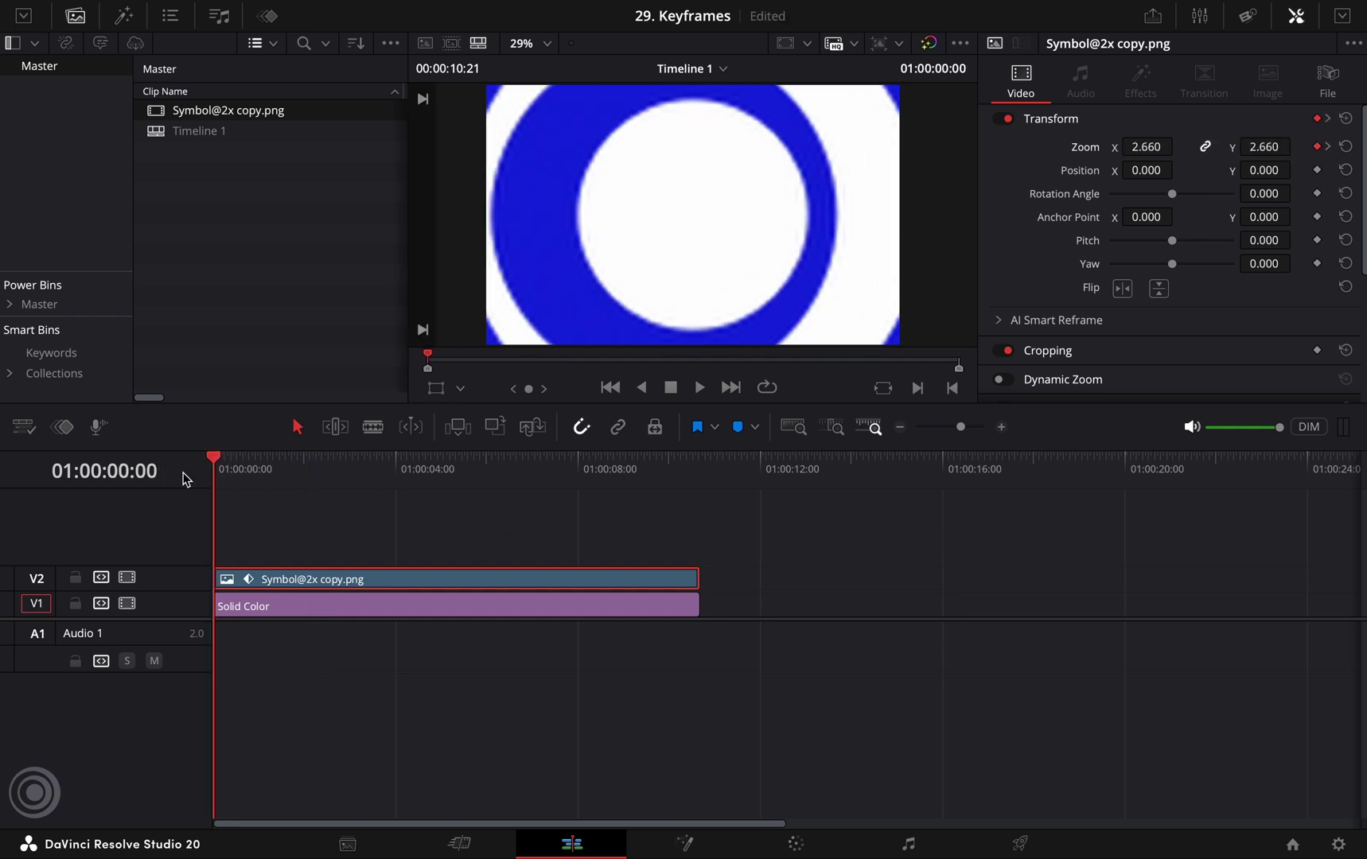
{"action": "key", "text": "space"}
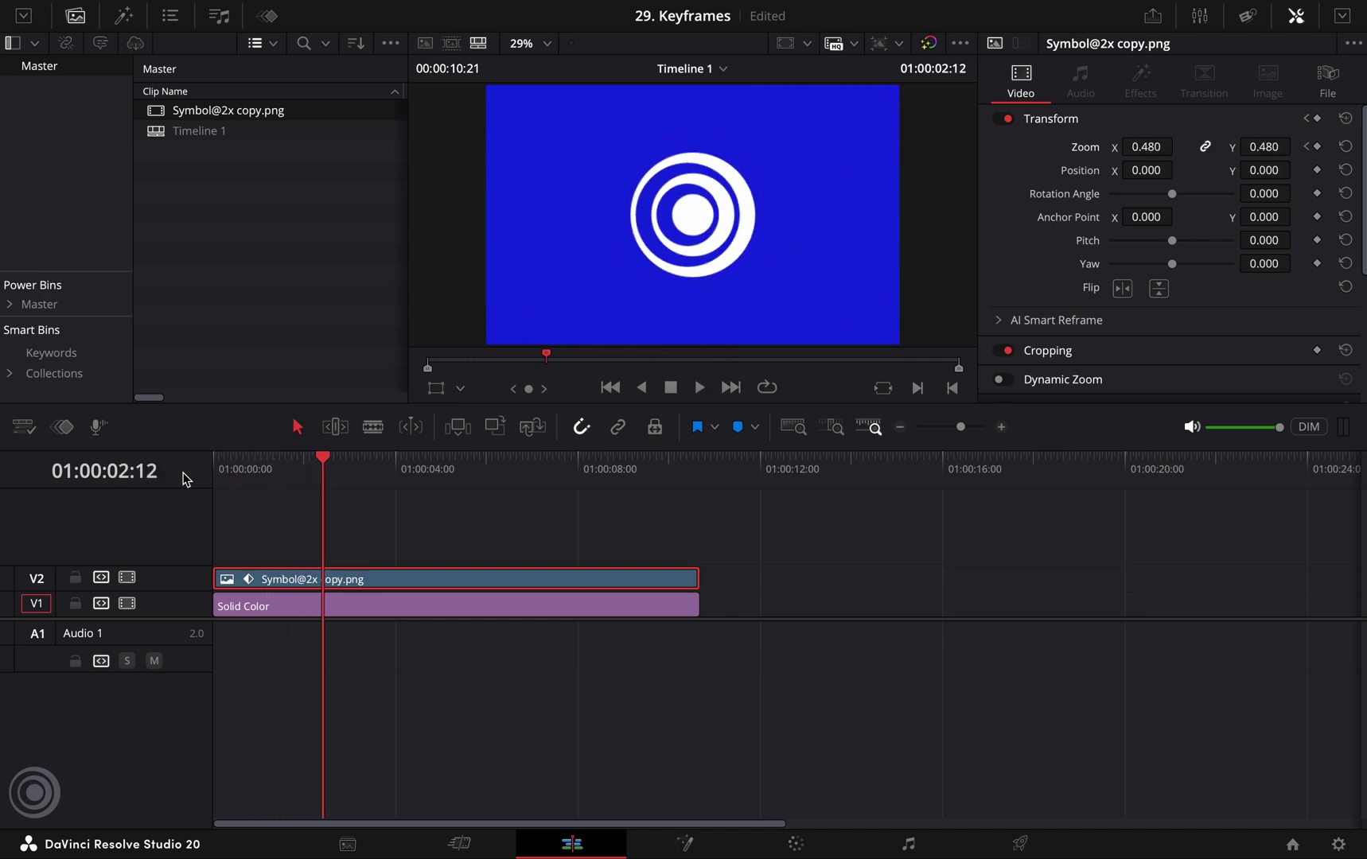
- Show the symbol clip's keyframe tracks beneath the timeline and play the zoom animation from the start
{"action": "left_click", "coordinate": [62, 428]}
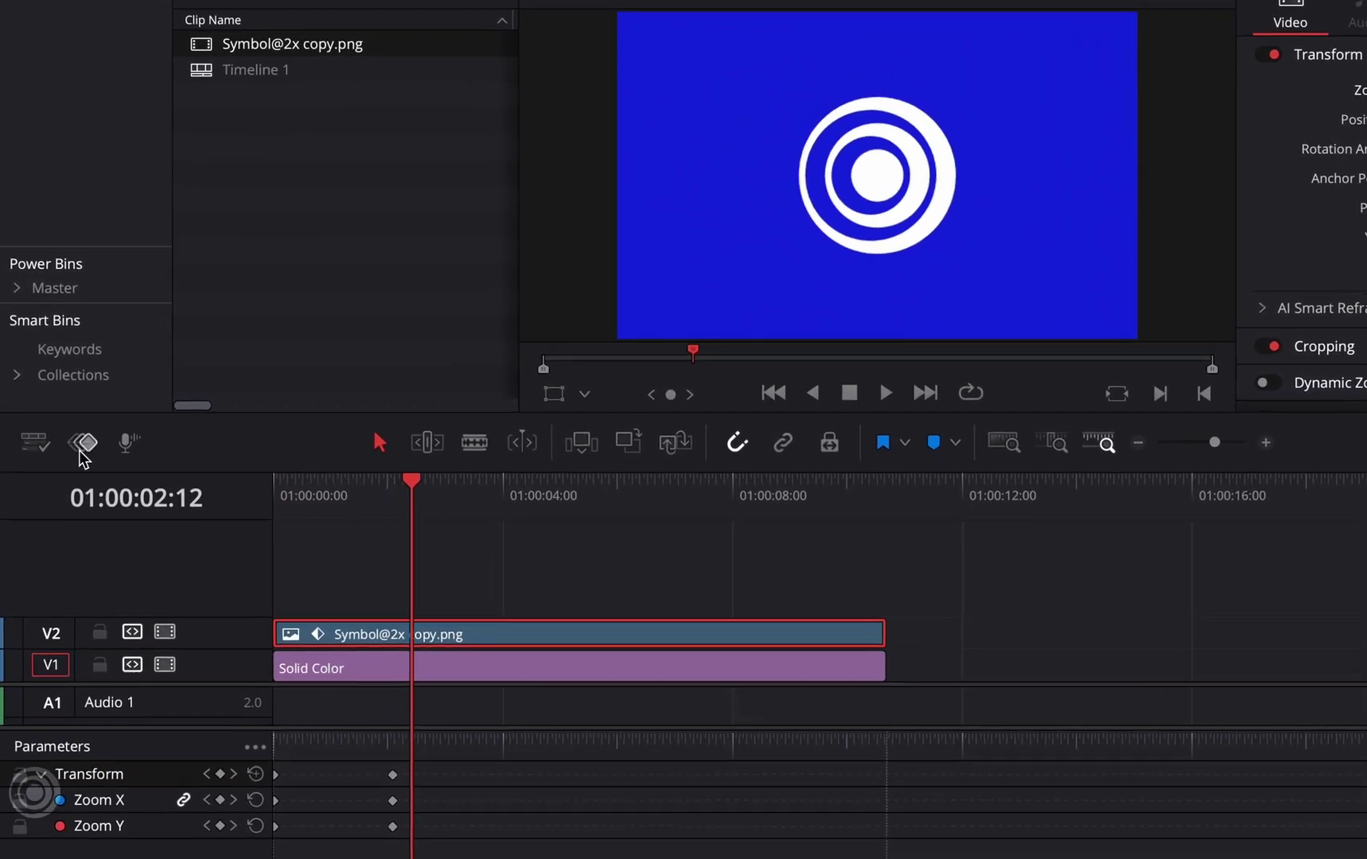
{"action": "key", "text": "Home"}
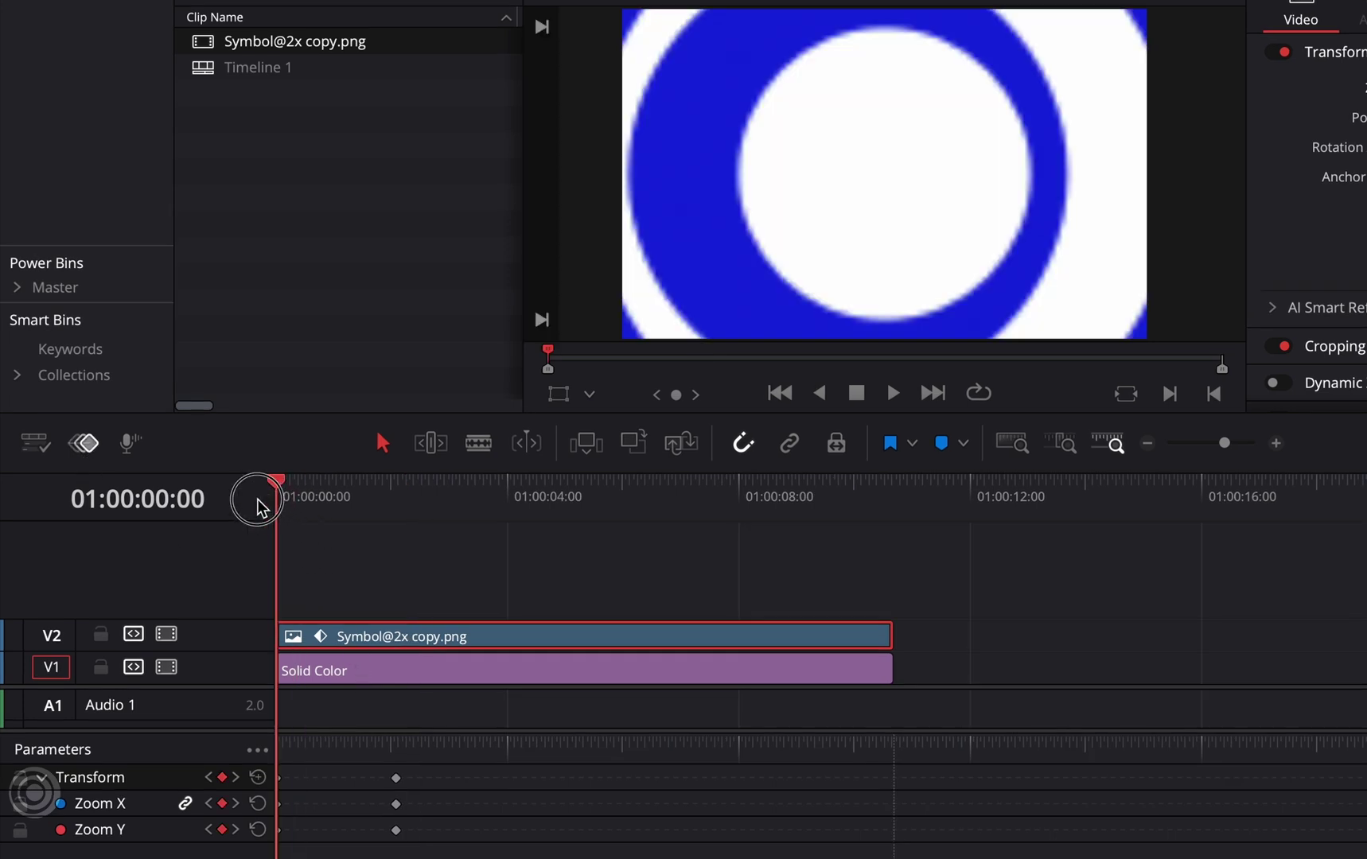
{"action": "key", "text": "space"}
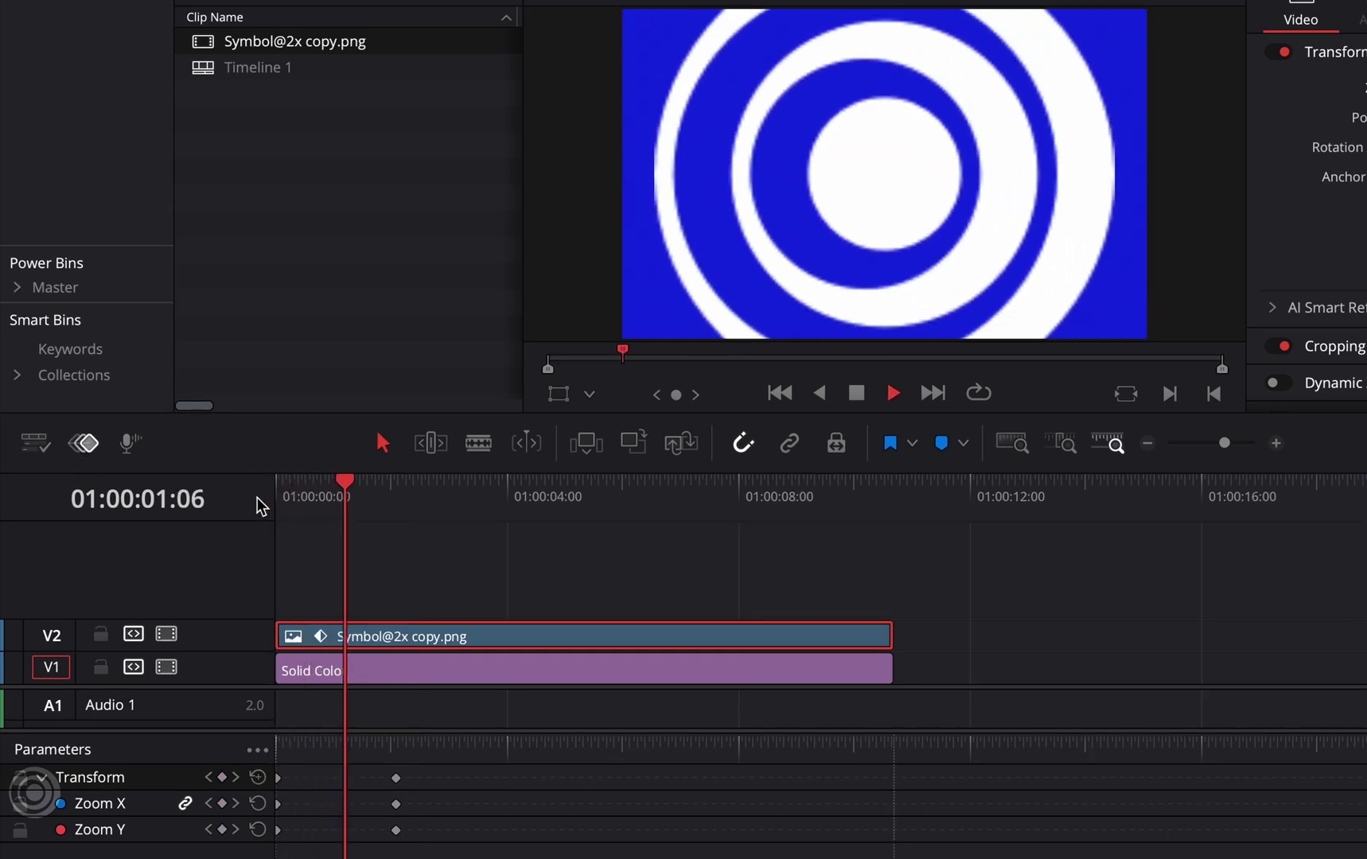
{"action": "key", "text": "space"}
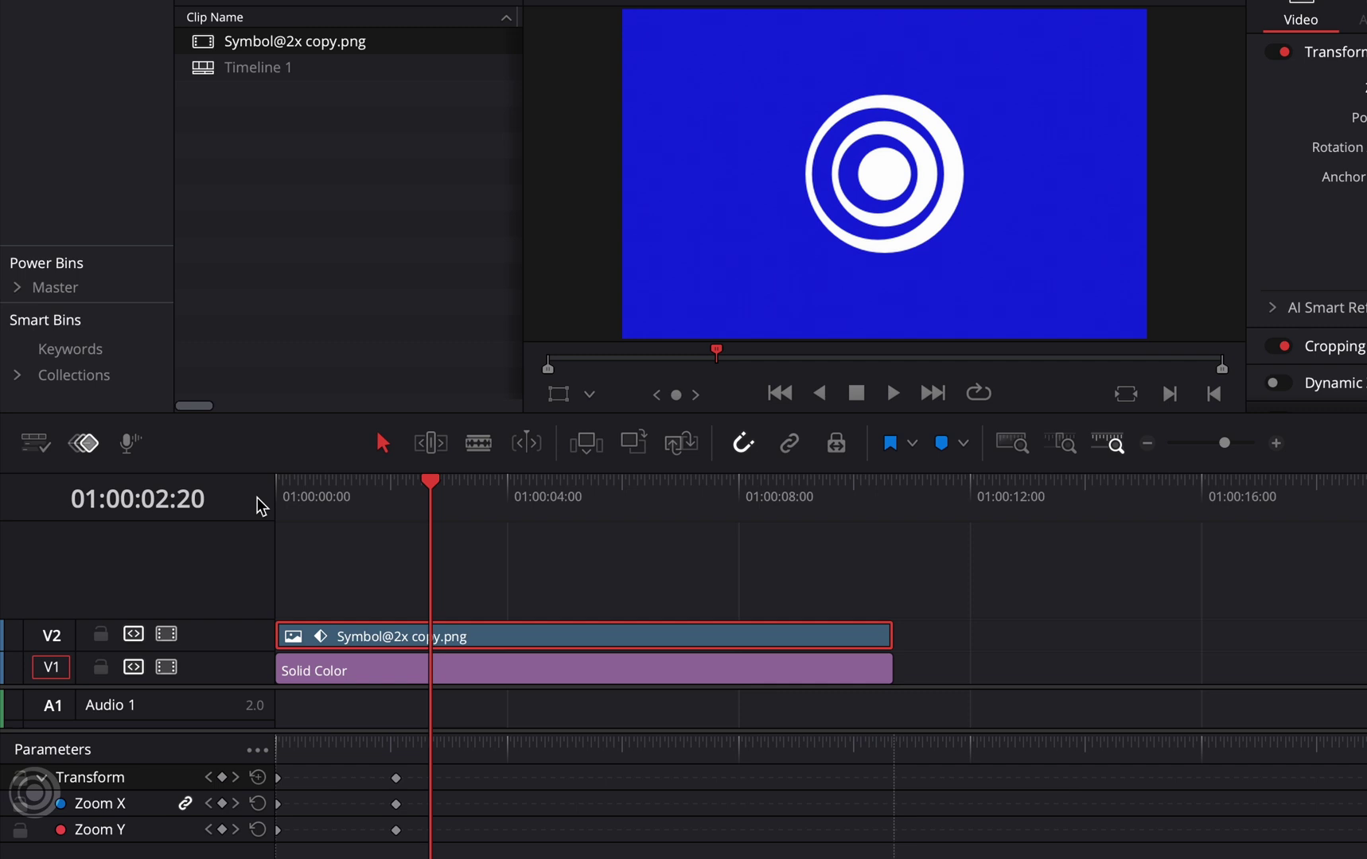
- Move the ending zoom keyframes out to 01:00:03:08 to slow the animation, and scrub through the result
{"action": "left_click", "coordinate": [397, 780]}
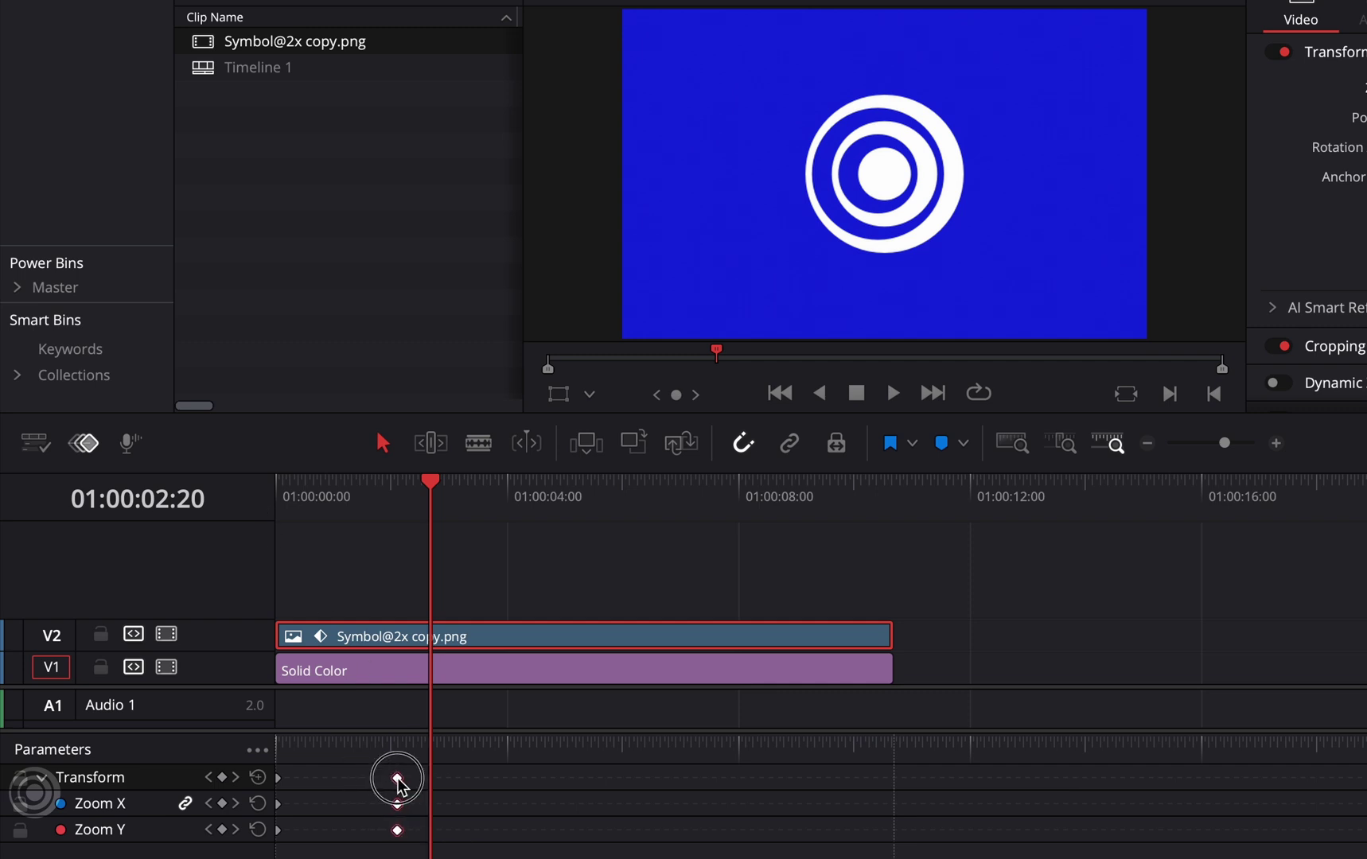
{"action": "left_click_drag", "start_coordinate": [397, 780], "coordinate": [465, 779]}
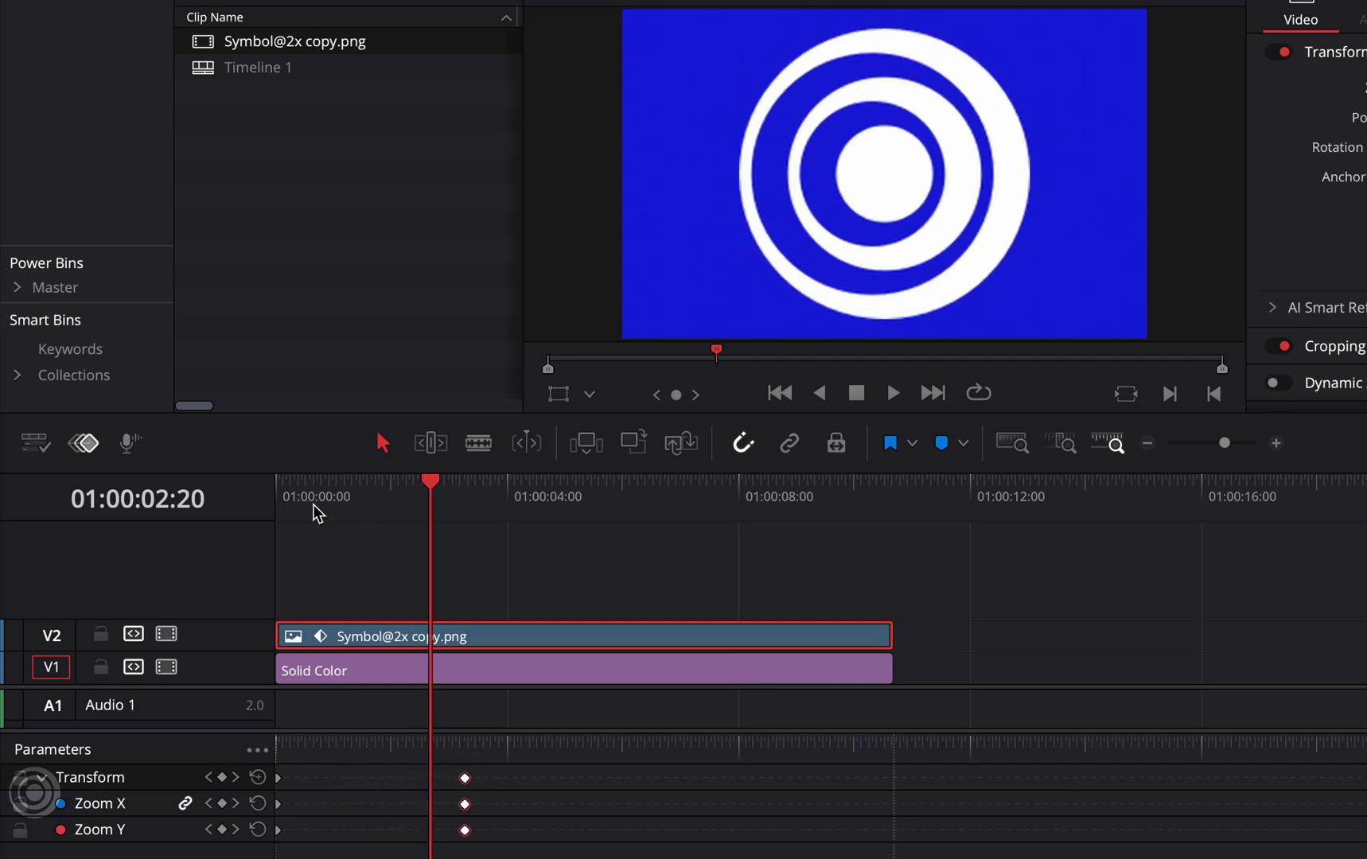
{"action": "left_click_drag", "start_coordinate": [309, 505], "coordinate": [474, 531]}
{"action": "left_click", "coordinate": [513, 780]}
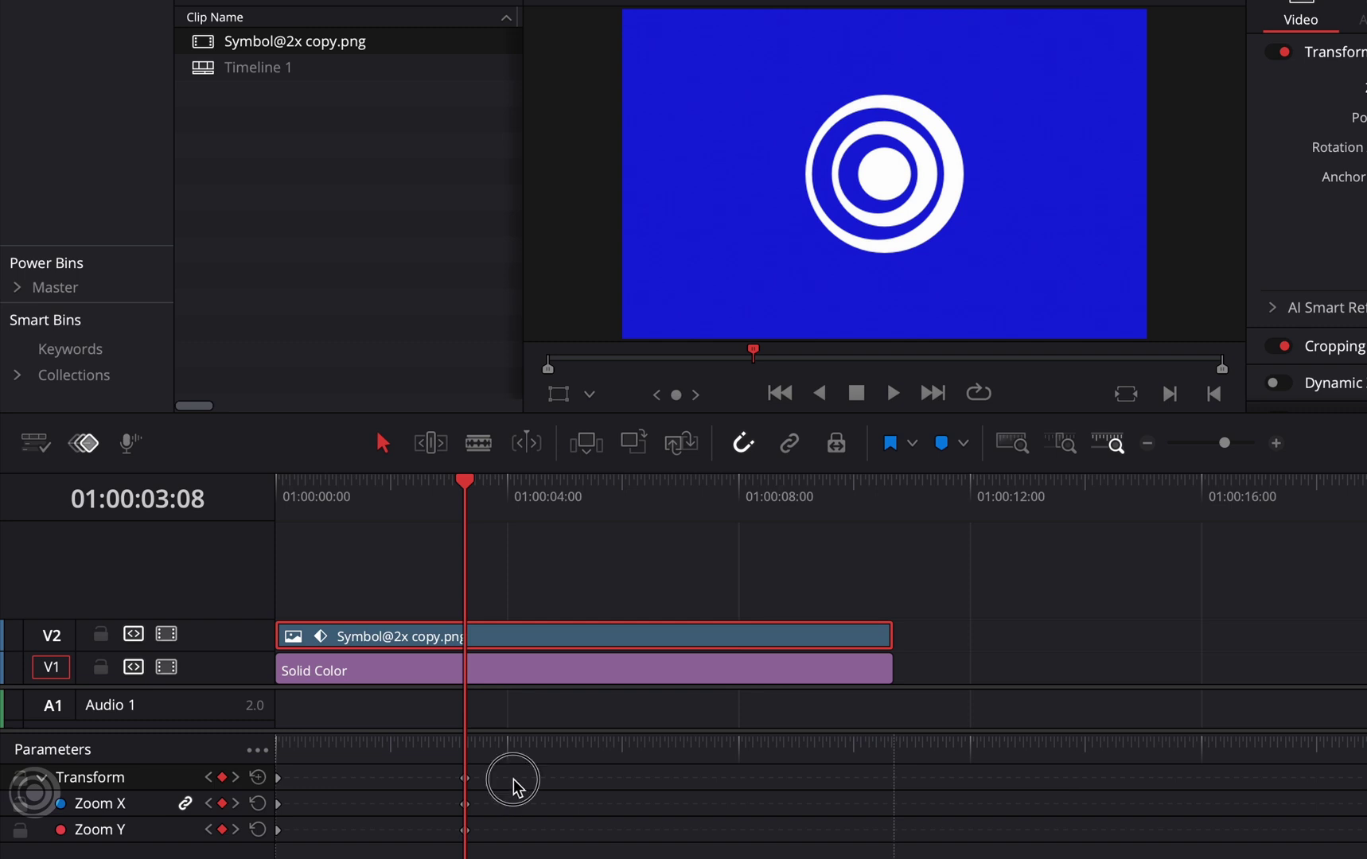
- Move the ending zoom keyframes to about 01:00:01:26 for a faster animation and play it from the start
{"action": "left_click_drag", "start_coordinate": [466, 778], "coordinate": [385, 777]}
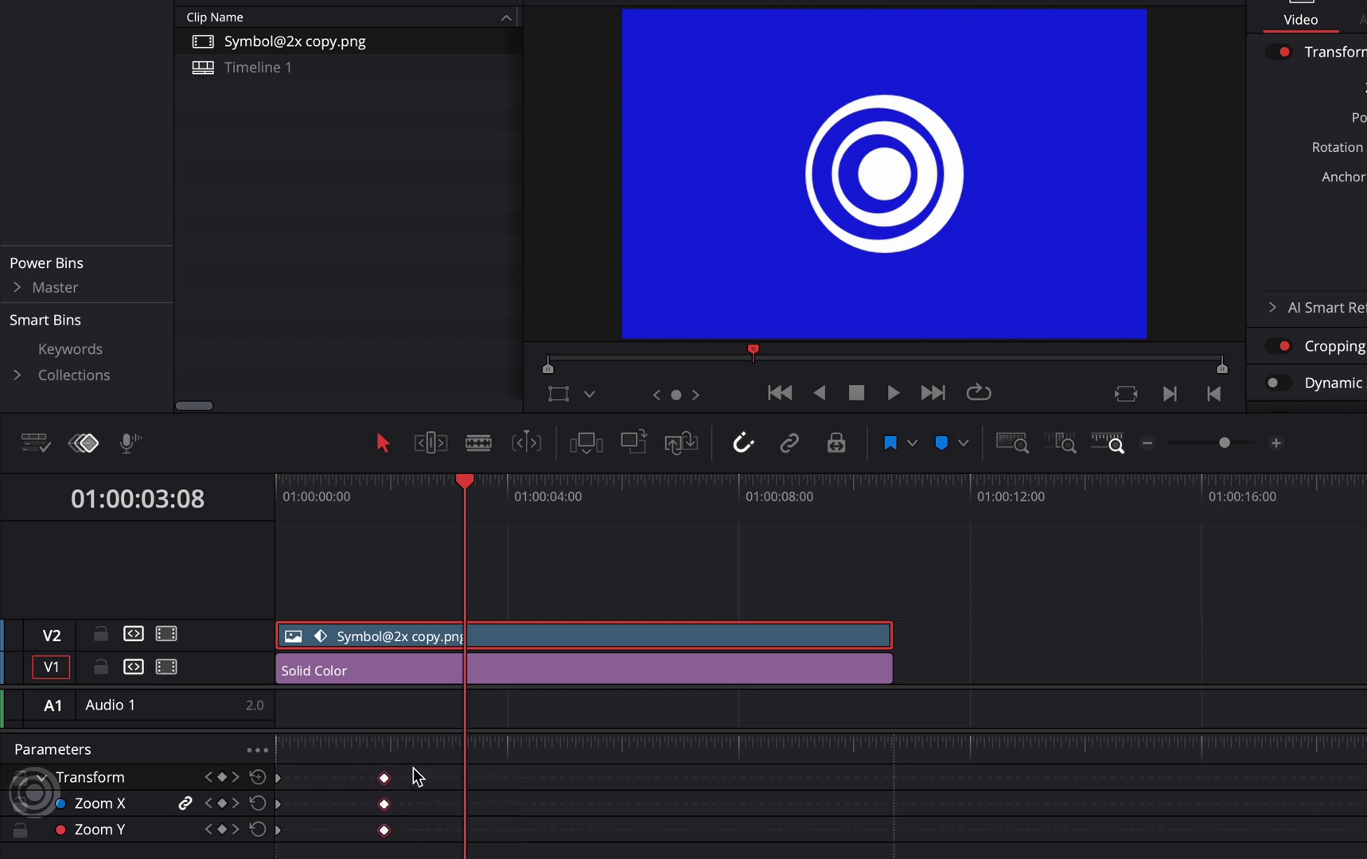
{"action": "left_click", "coordinate": [280, 499]}
{"action": "key", "text": "space"}
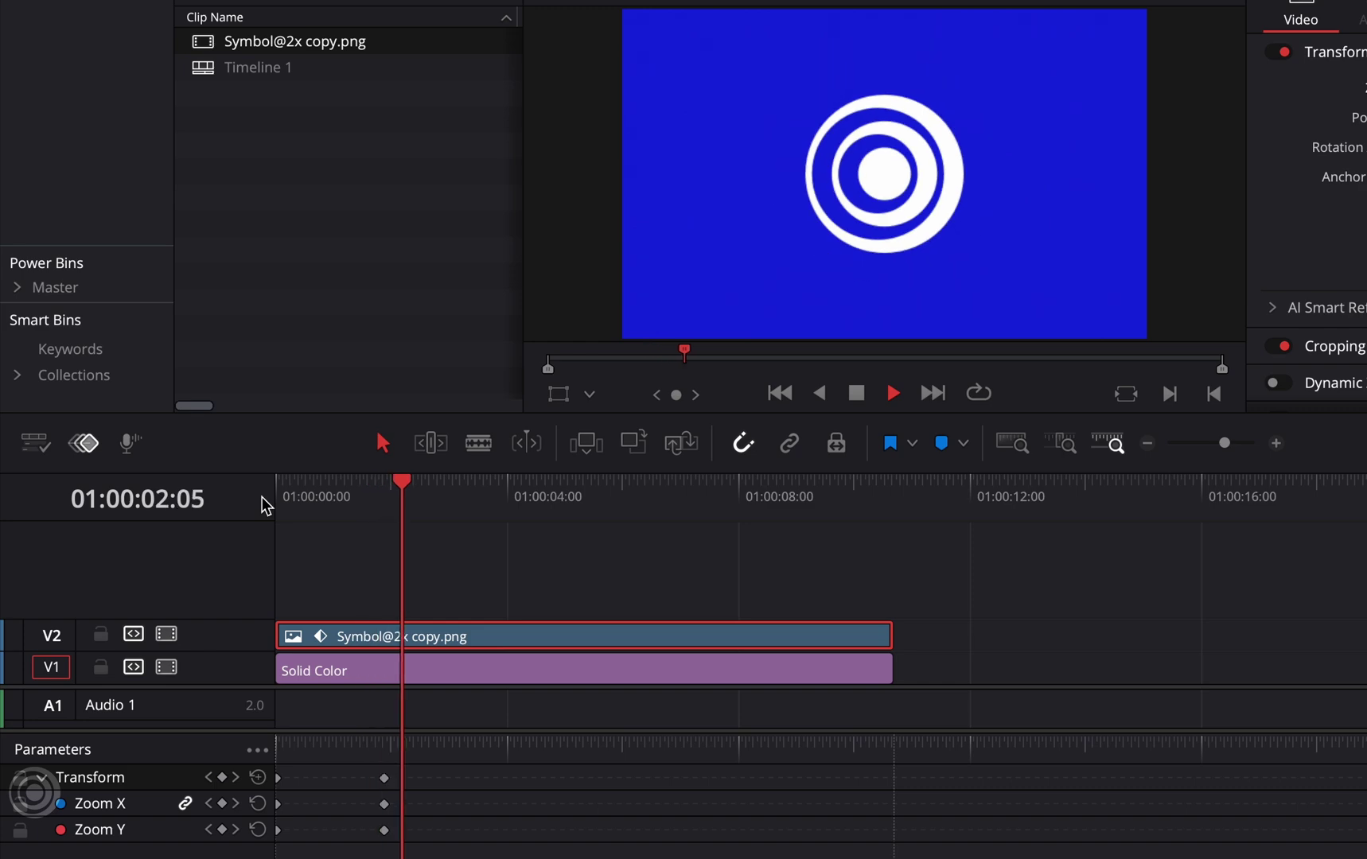
{"action": "key", "text": "space"}
{"action": "left_click", "coordinate": [470, 587]}
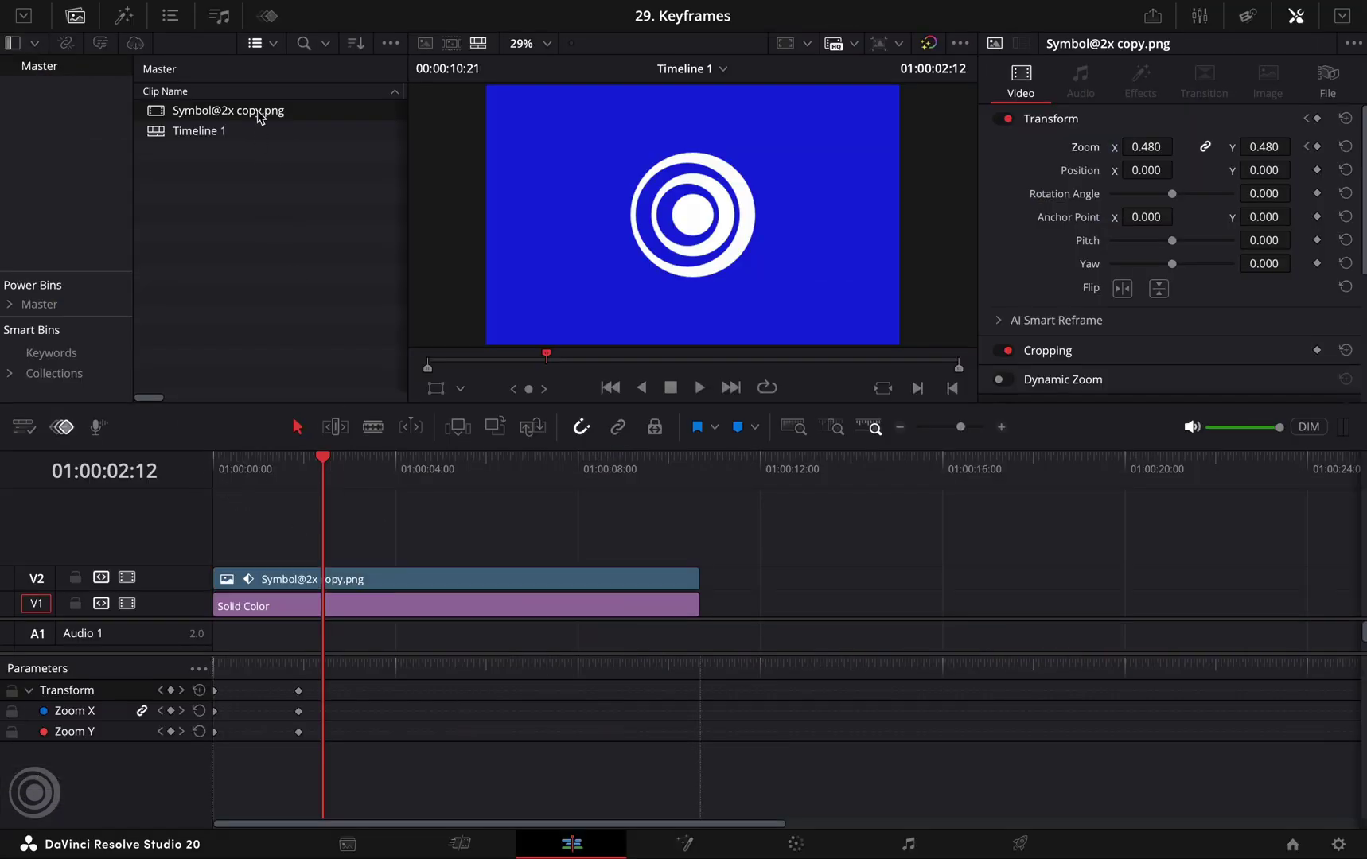
- Search the effects library for "blur" within Open FX and apply Zoom Blur to the symbol clip
{"action": "left_click", "coordinate": [122, 18]}
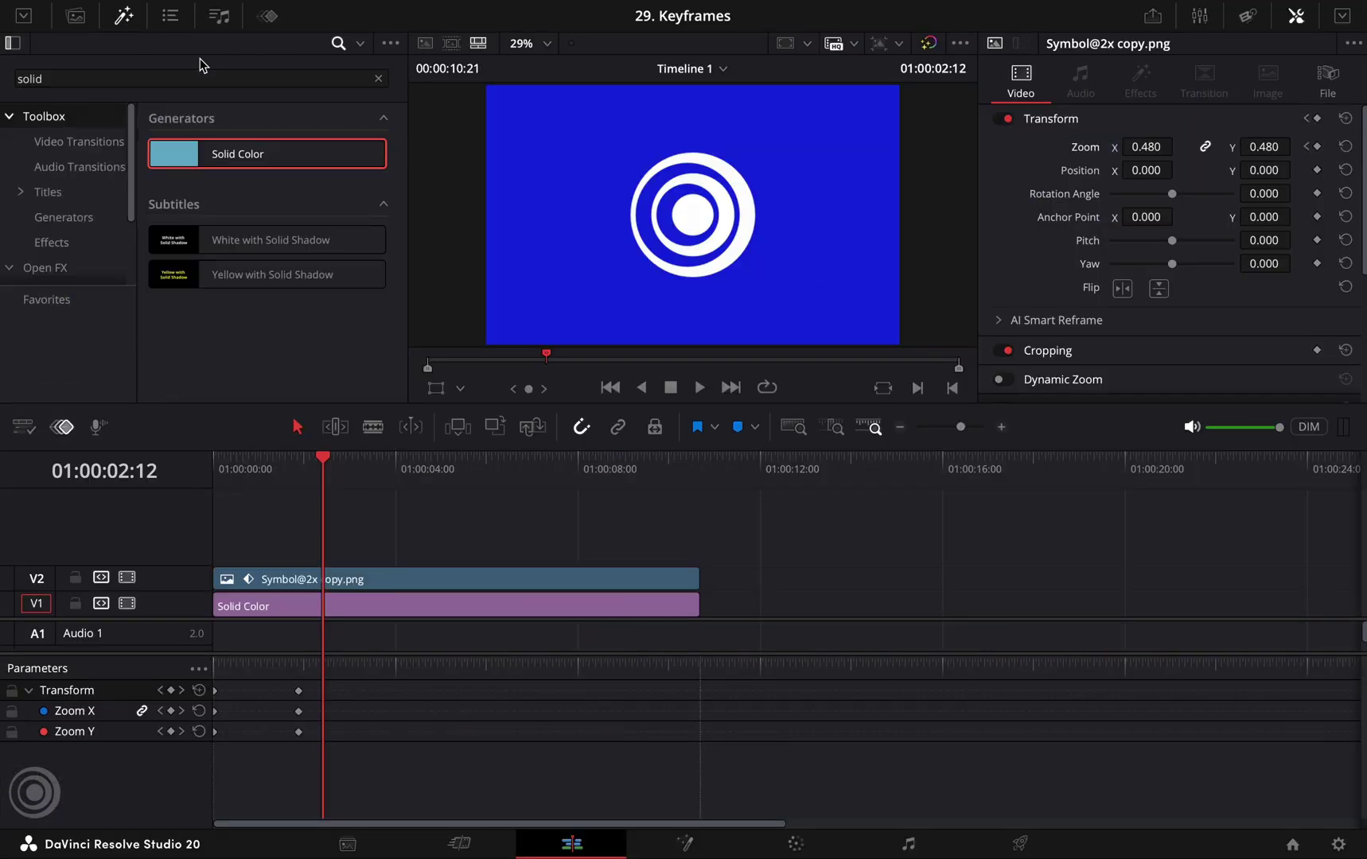
{"action": "left_click", "coordinate": [376, 81]}
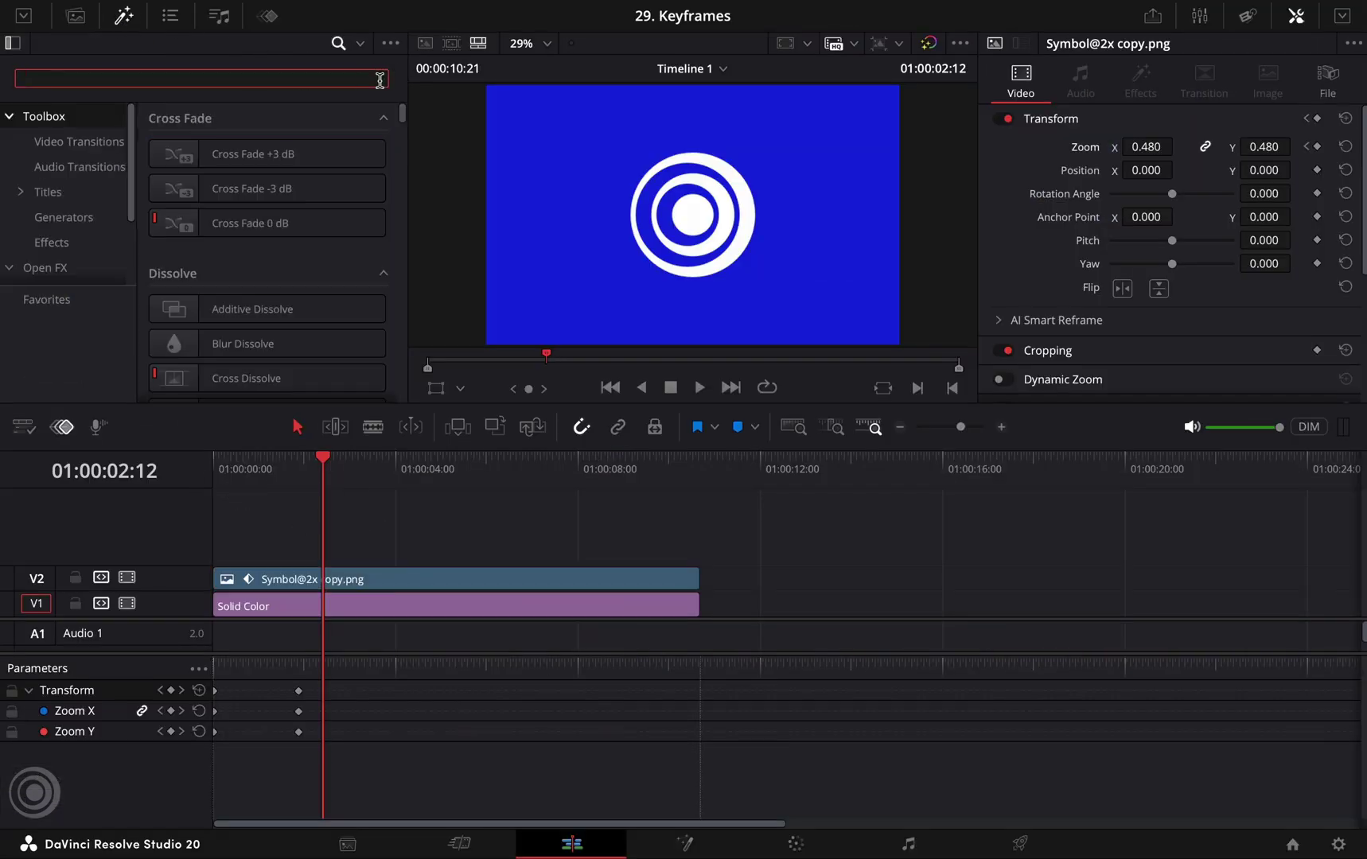
{"action": "type", "text": "blur"}
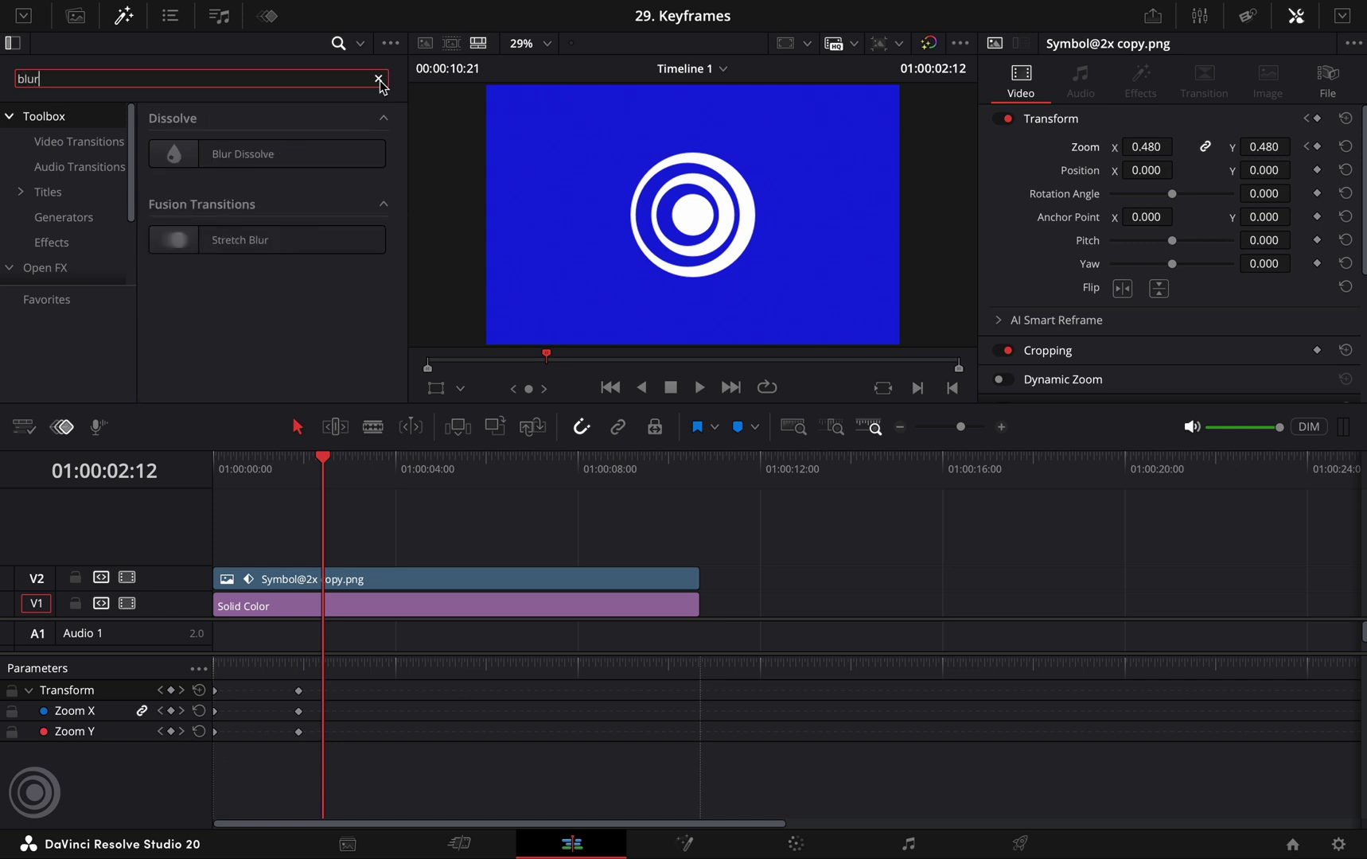
{"action": "left_click", "coordinate": [46, 267]}
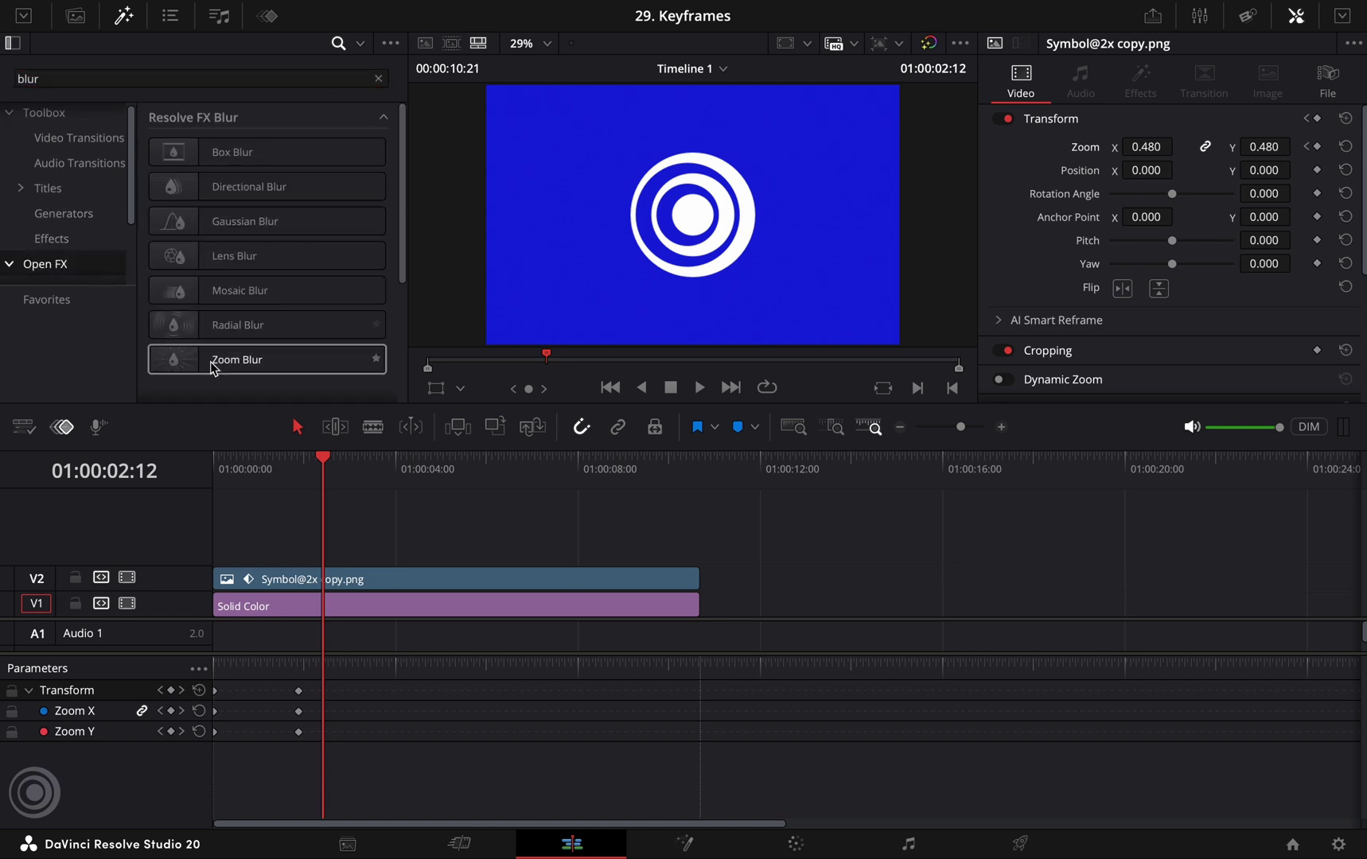
{"action": "left_click_drag", "start_coordinate": [214, 360], "coordinate": [272, 585]}
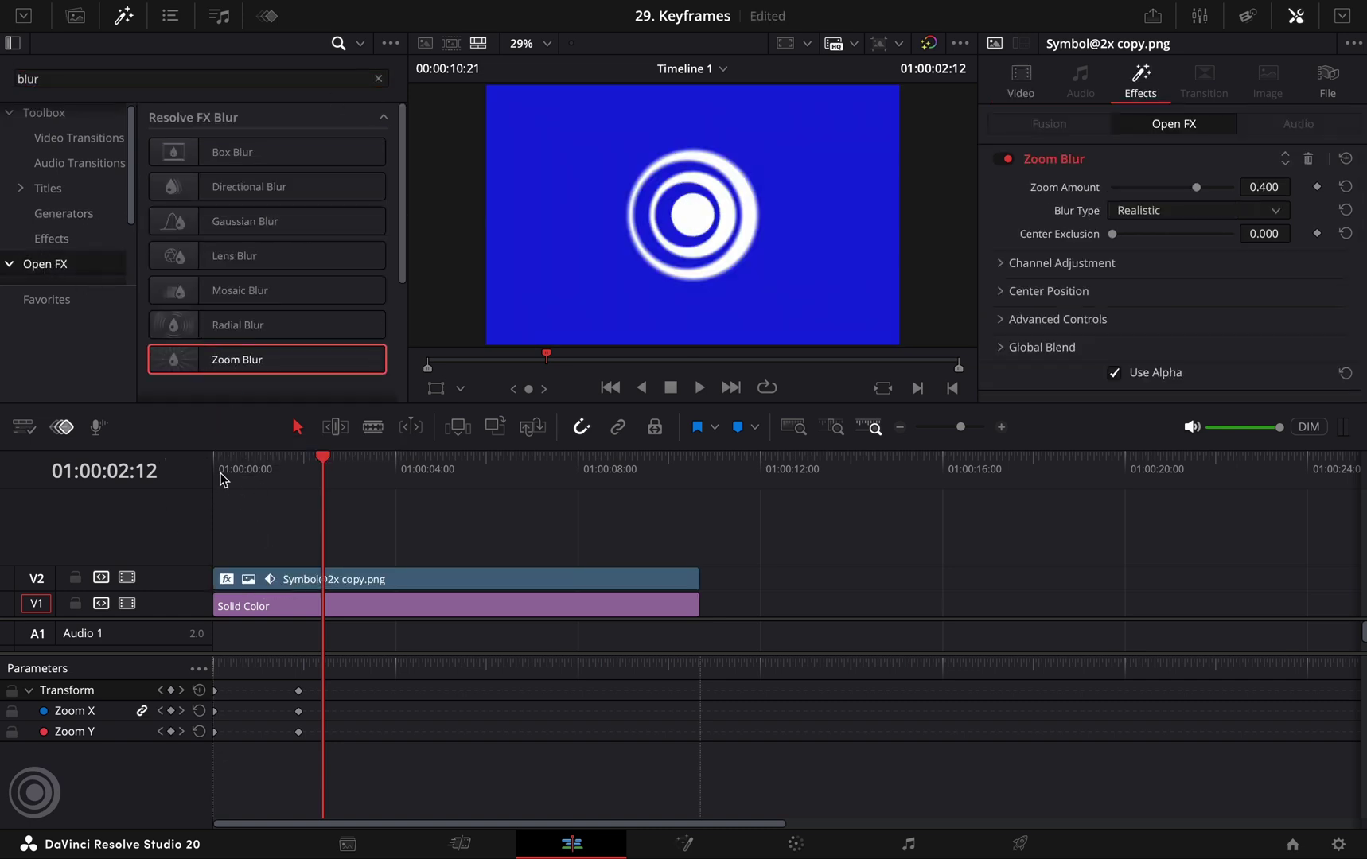
- Keyframe the symbol clip's Zoom Blur Zoom Amount at 01:00:00:00 with a value of 1.000
{"action": "left_click", "coordinate": [222, 470]}
{"action": "left_click", "coordinate": [327, 586]}
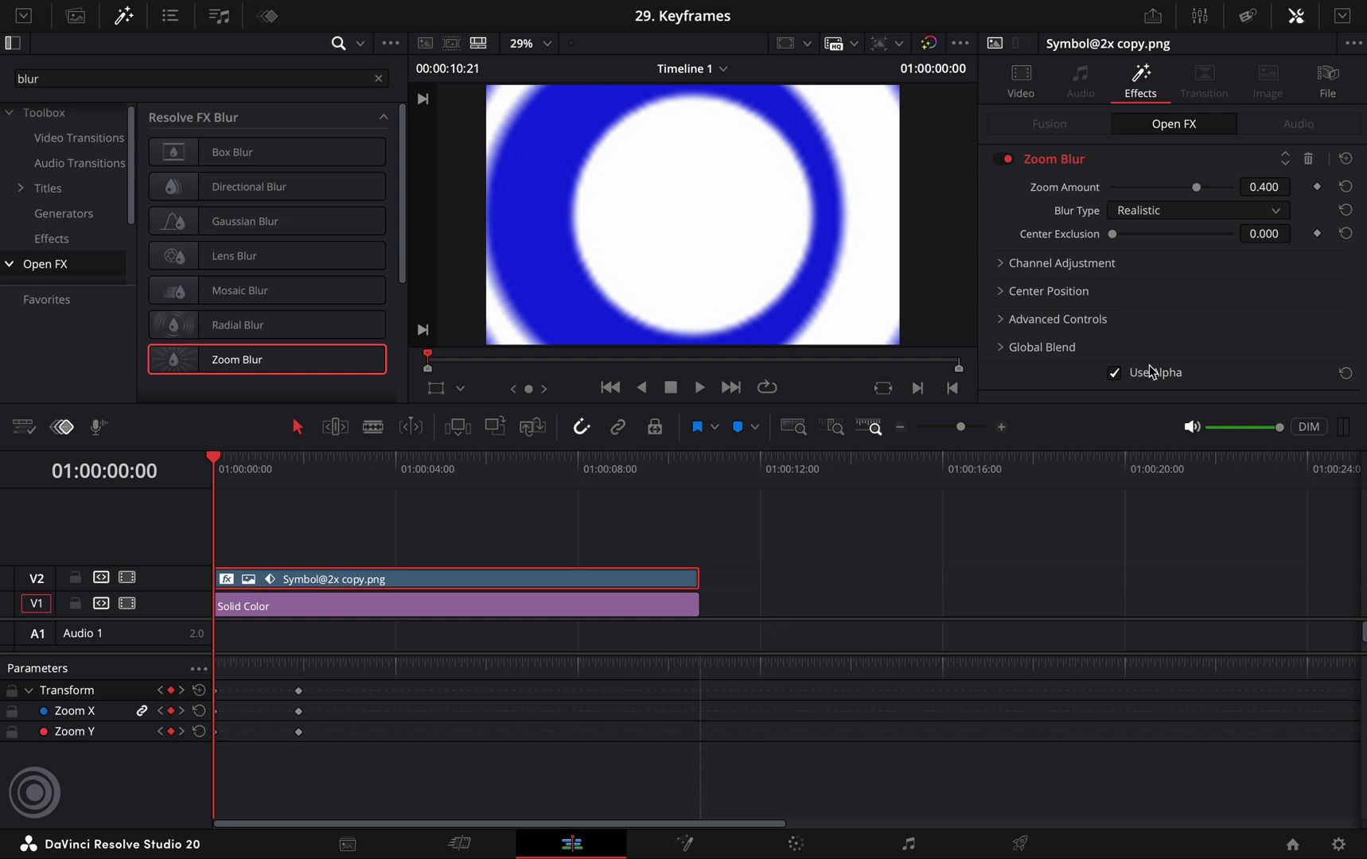
{"action": "left_click", "coordinate": [1317, 188]}
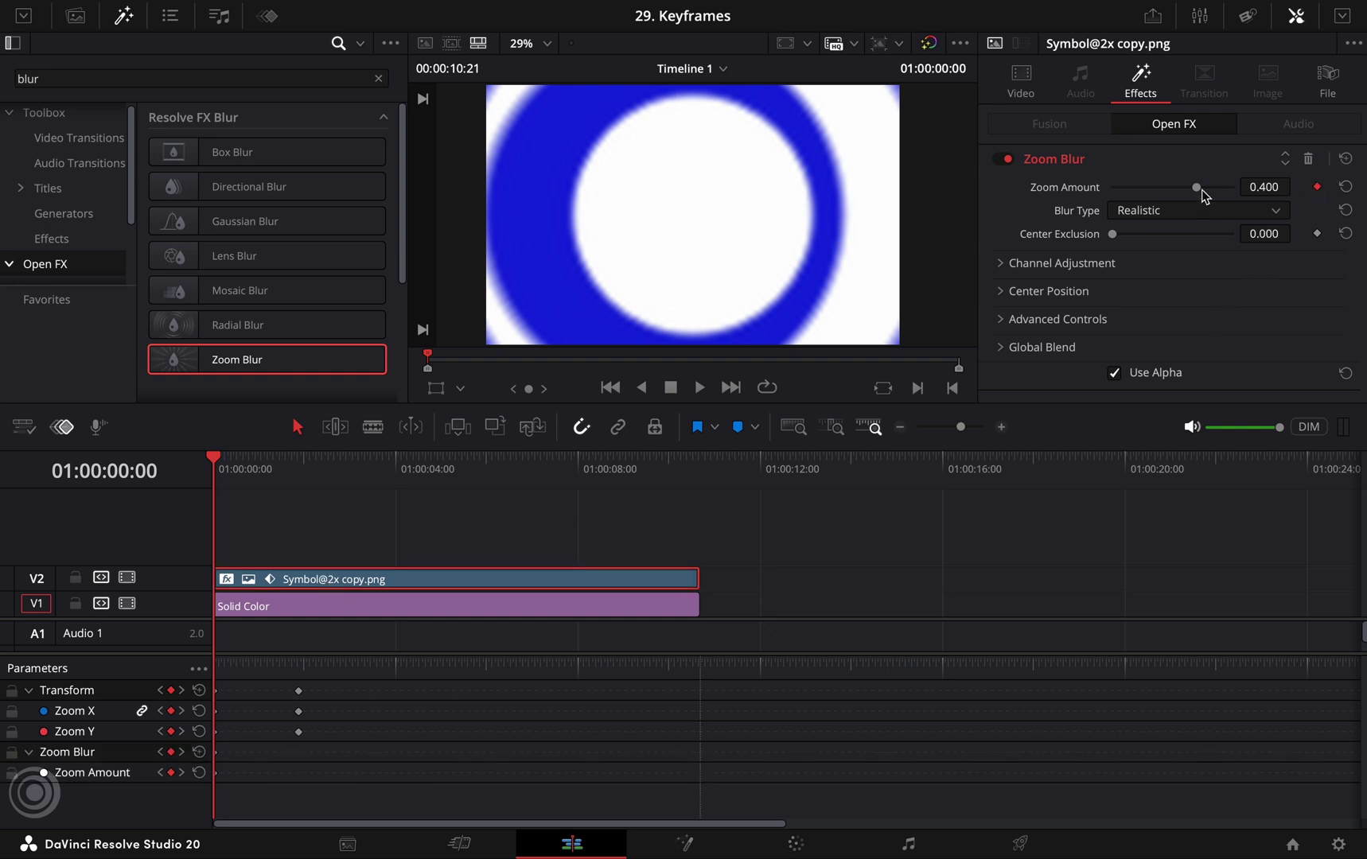
{"action": "left_click_drag", "start_coordinate": [1201, 189], "coordinate": [1267, 190]}
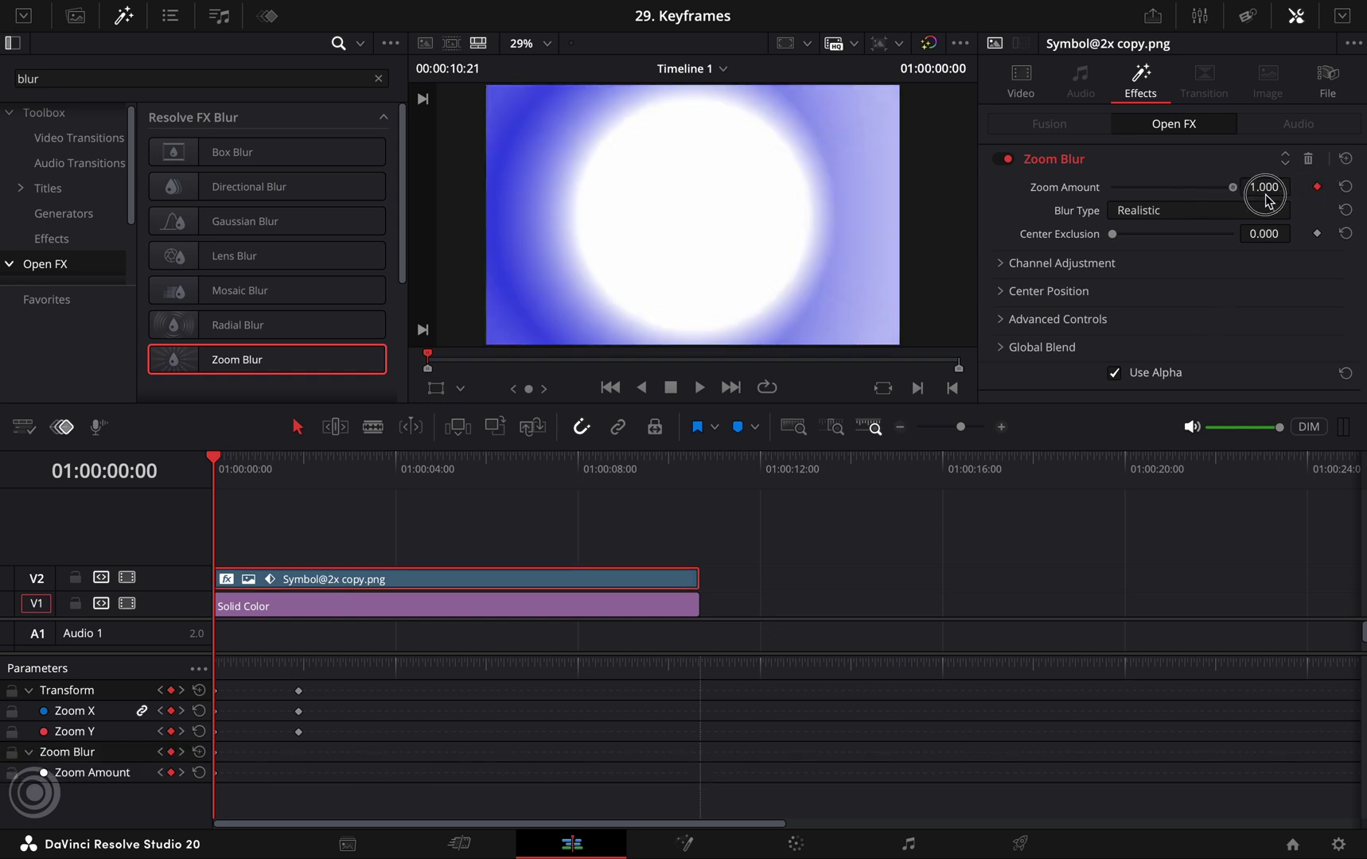
- Set the Zoom Blur Zoom Amount to 0 at 01:00:01:26 and play the blurred zoom from the start
{"action": "left_click", "coordinate": [298, 466]}
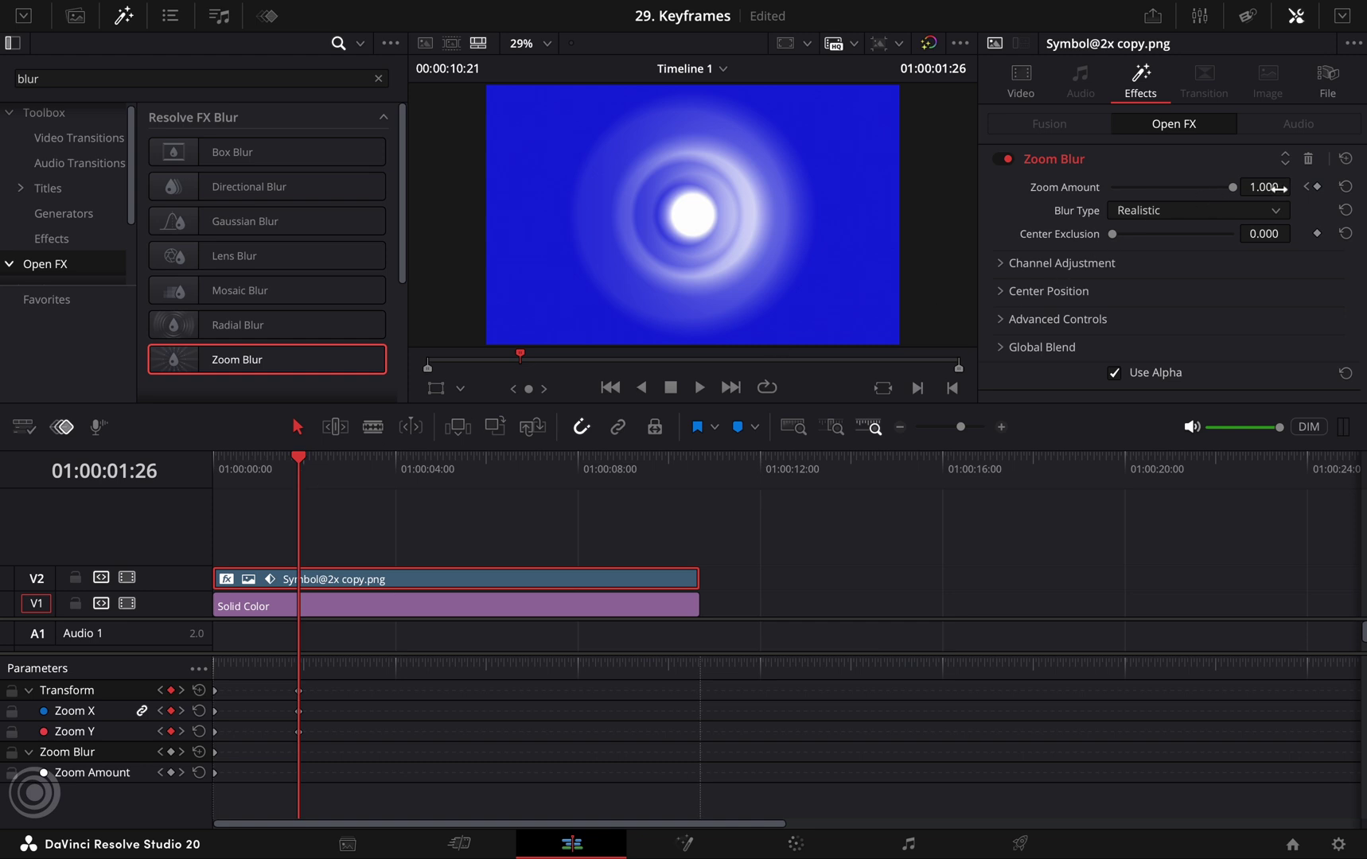
{"action": "left_click", "coordinate": [1276, 187]}
{"action": "type", "text": "0"}
{"action": "key", "text": "Return"}
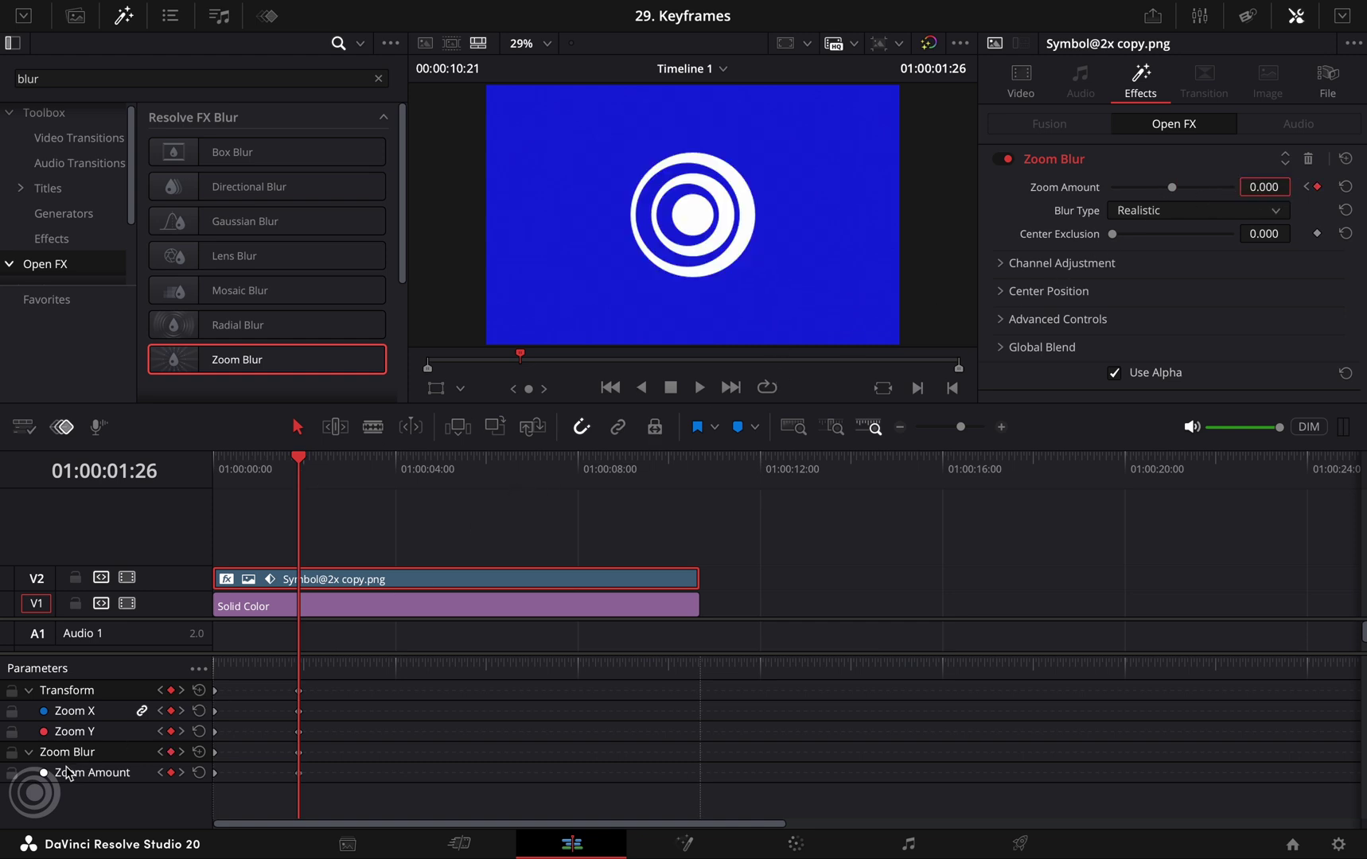
{"action": "key", "text": "Home"}
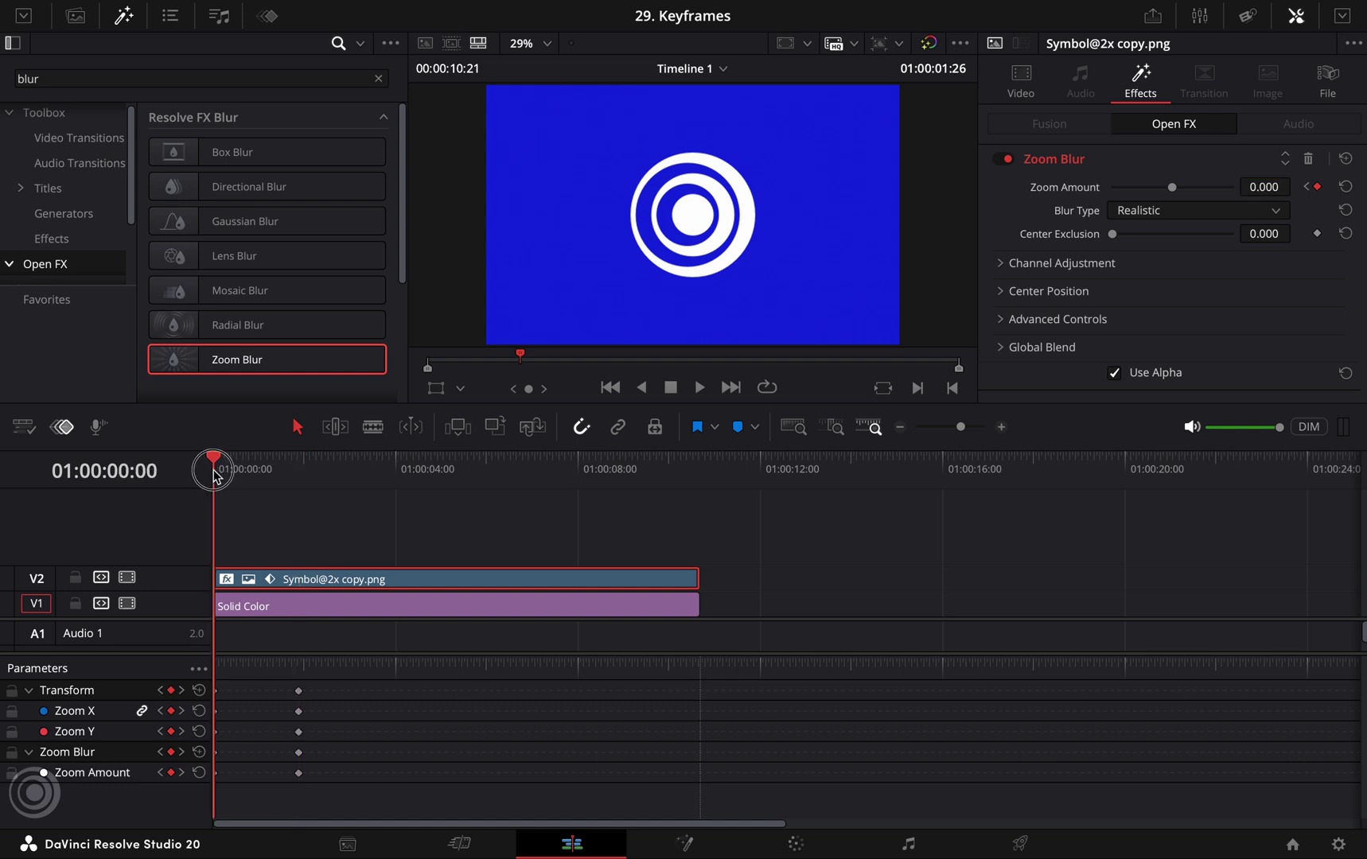
{"action": "key", "text": "space"}
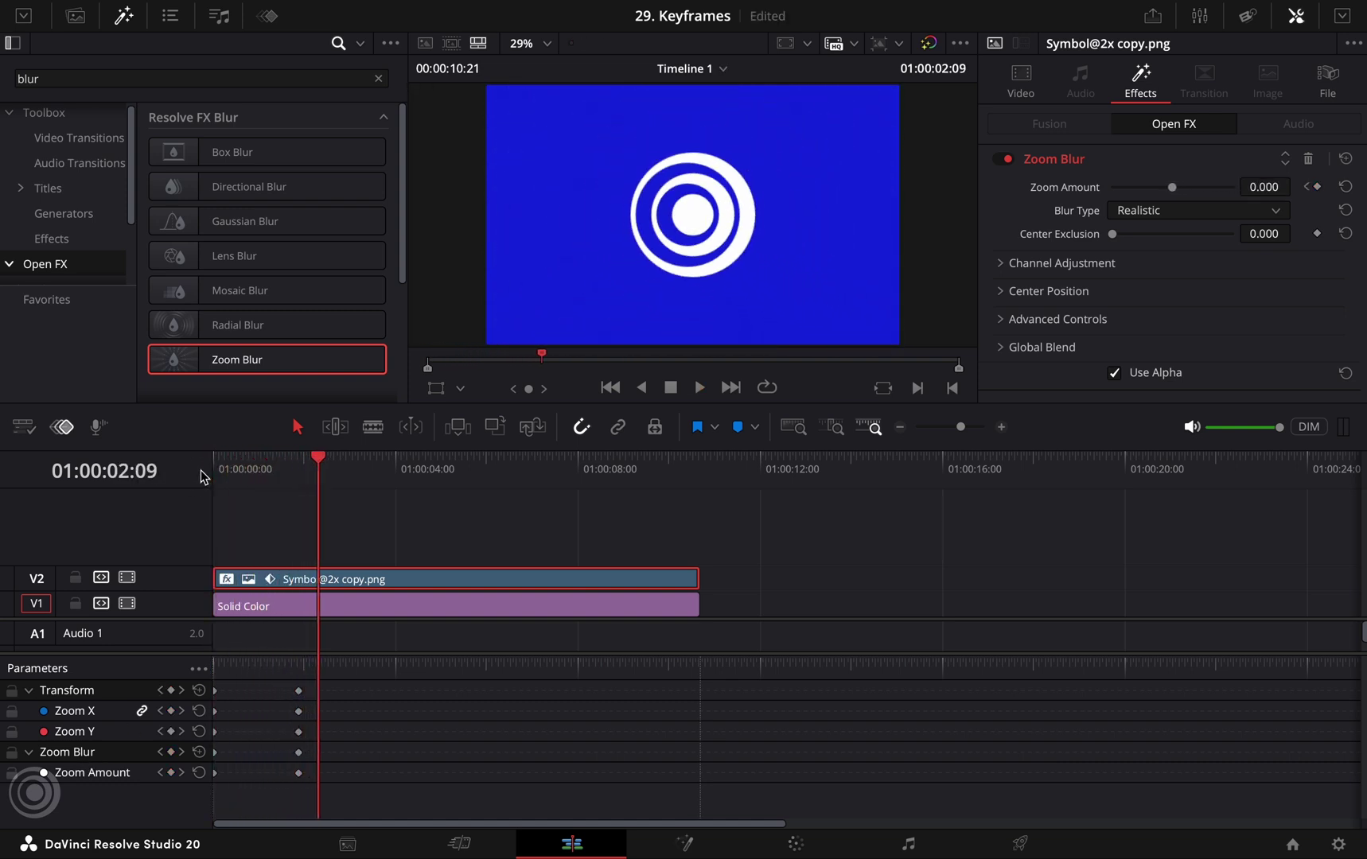
- Replace the effects library with the dedicated keyframe editor and play the animation from 01:00:00:00
{"action": "left_click", "coordinate": [123, 15]}
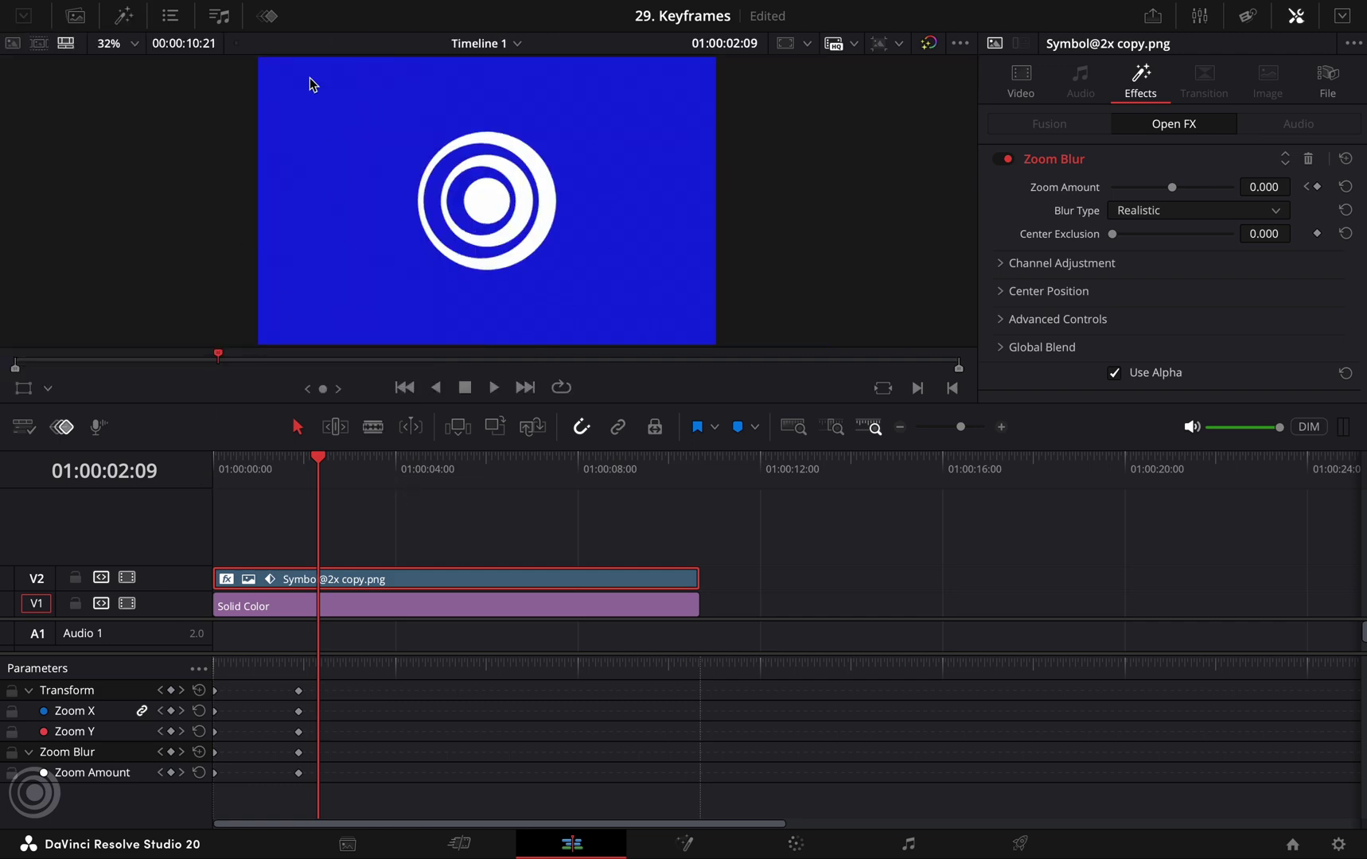
{"action": "left_click", "coordinate": [269, 14]}
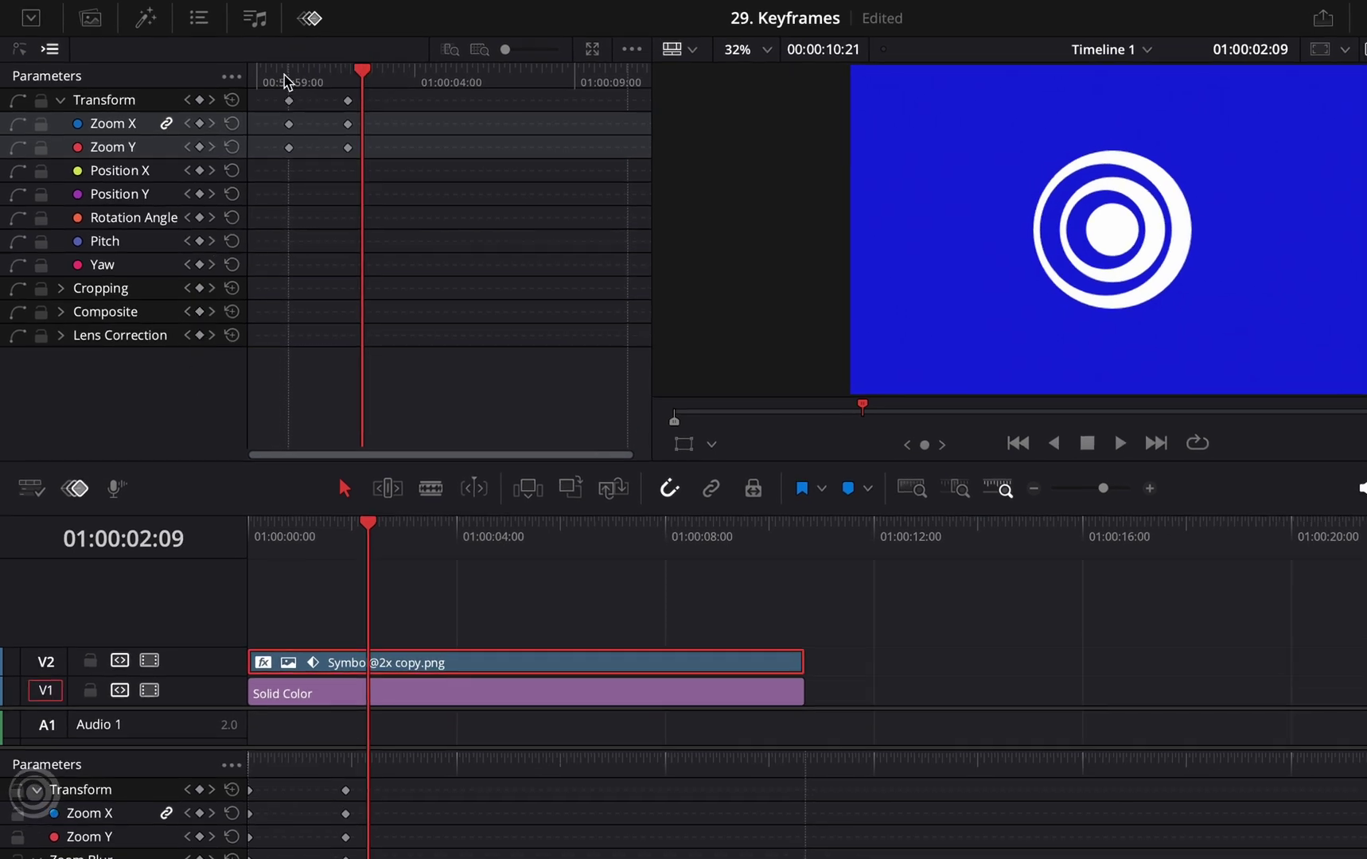
{"action": "left_click", "coordinate": [279, 77]}
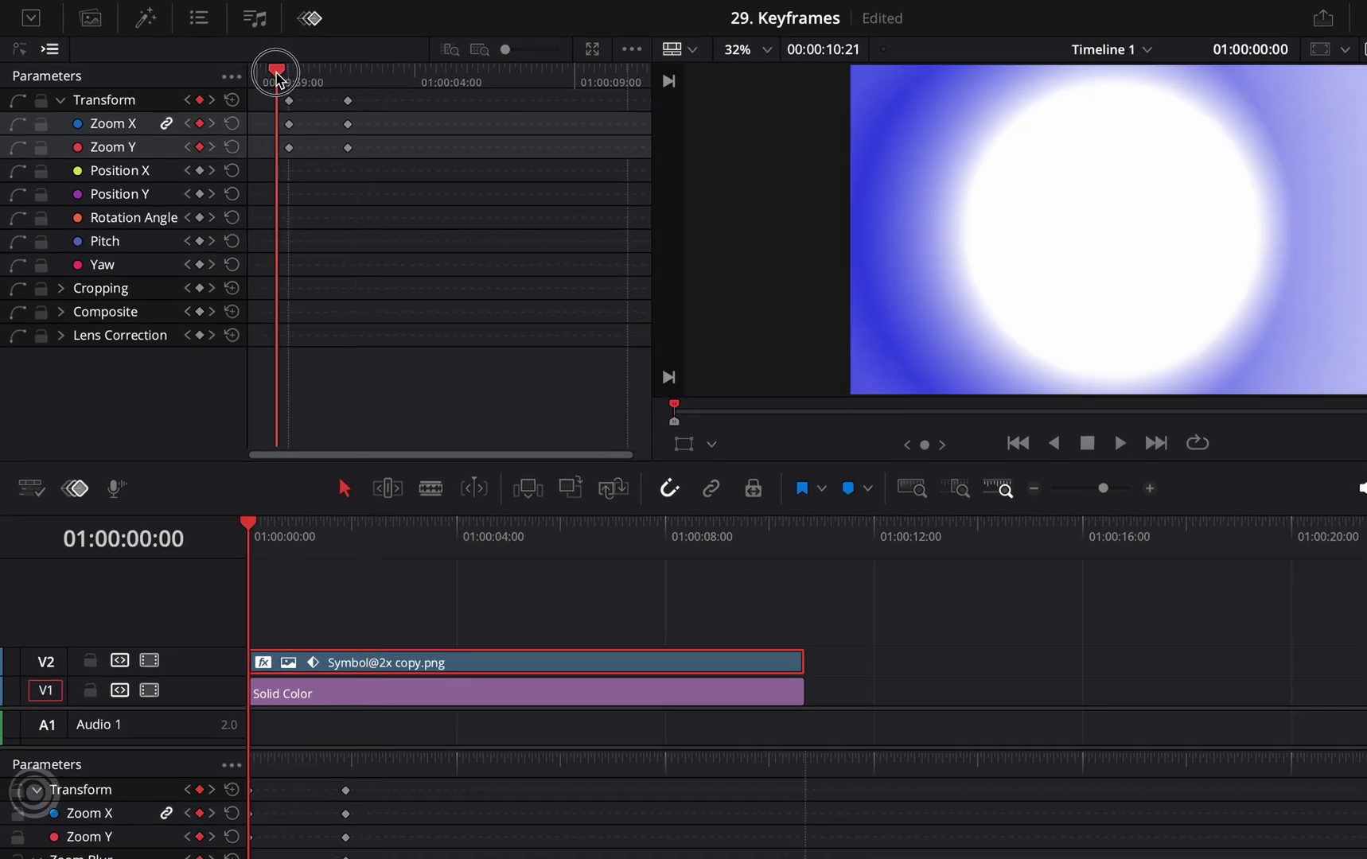
{"action": "key", "text": "space"}
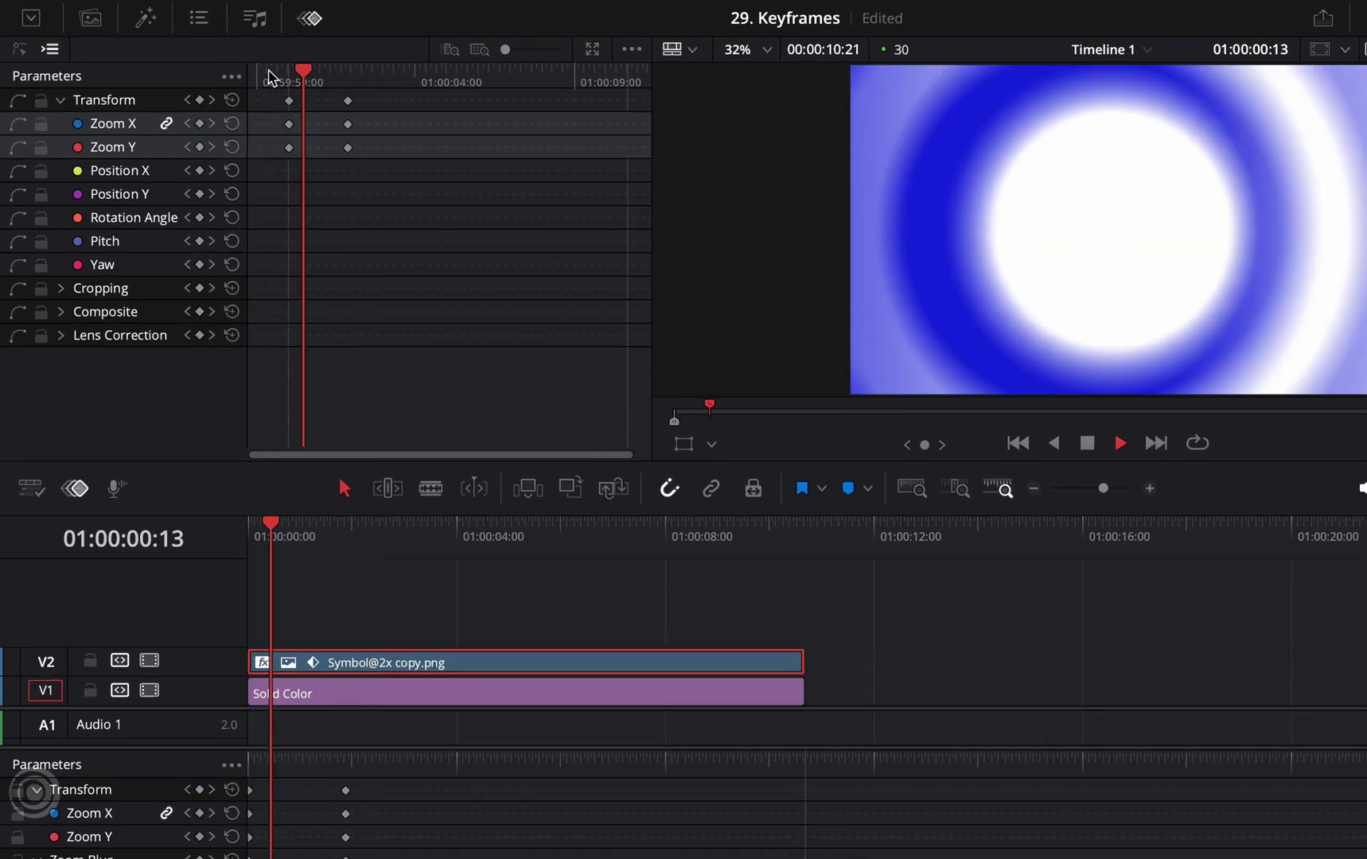
{"action": "key", "text": "space"}
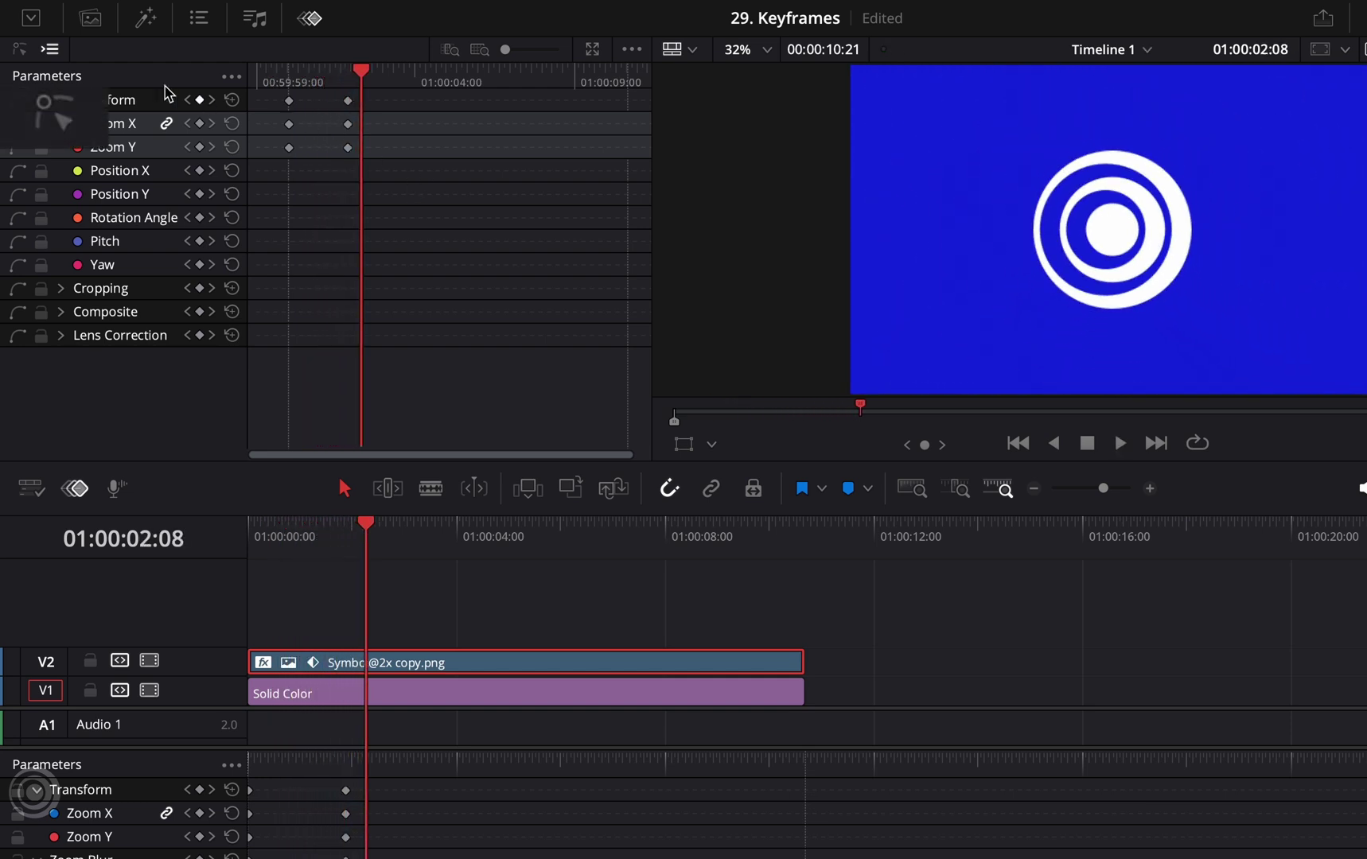
- Enable the curves for Zoom X and Zoom Y and display them enlarged in the keyframe curve view
{"action": "left_click", "coordinate": [20, 50]}
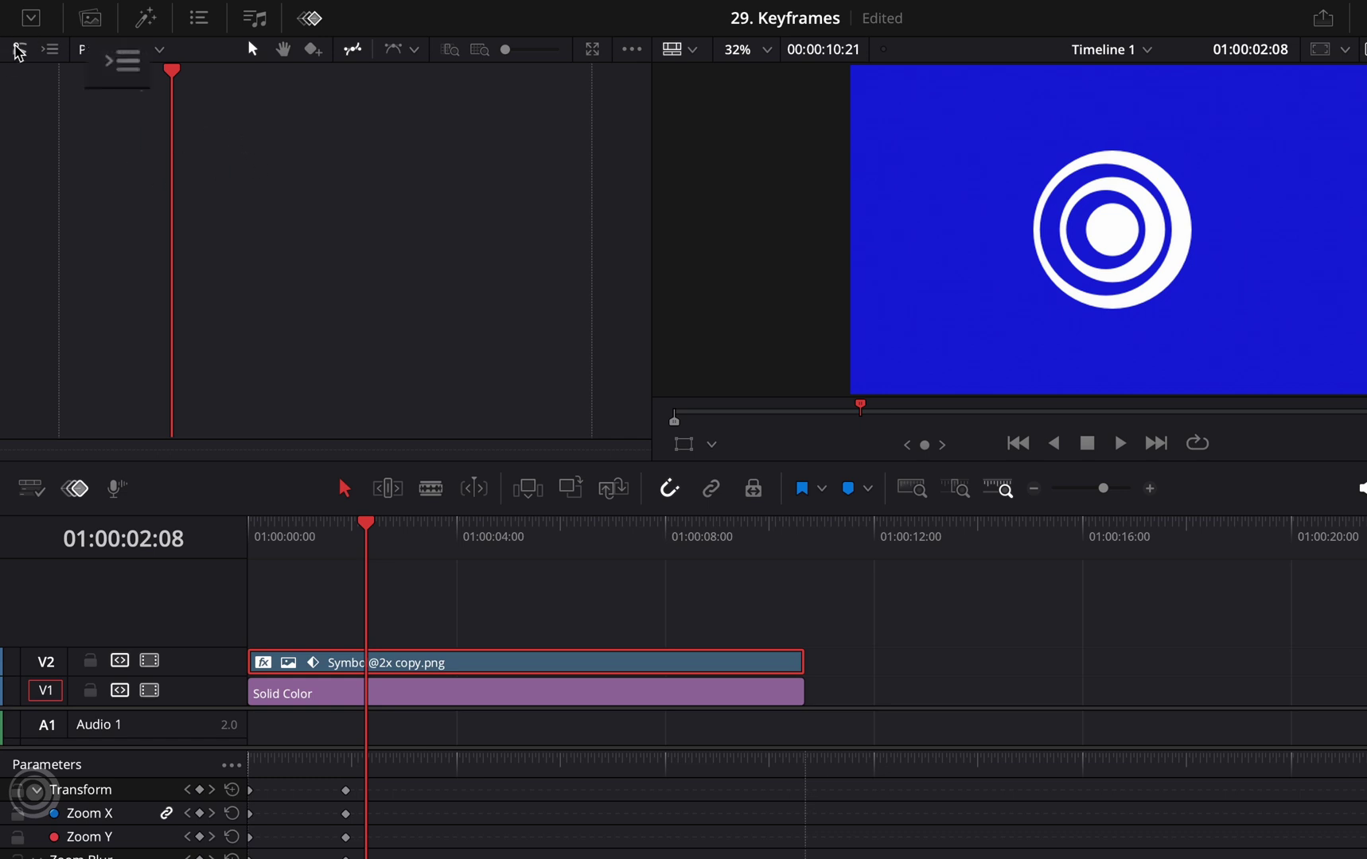
{"action": "left_click", "coordinate": [50, 51]}
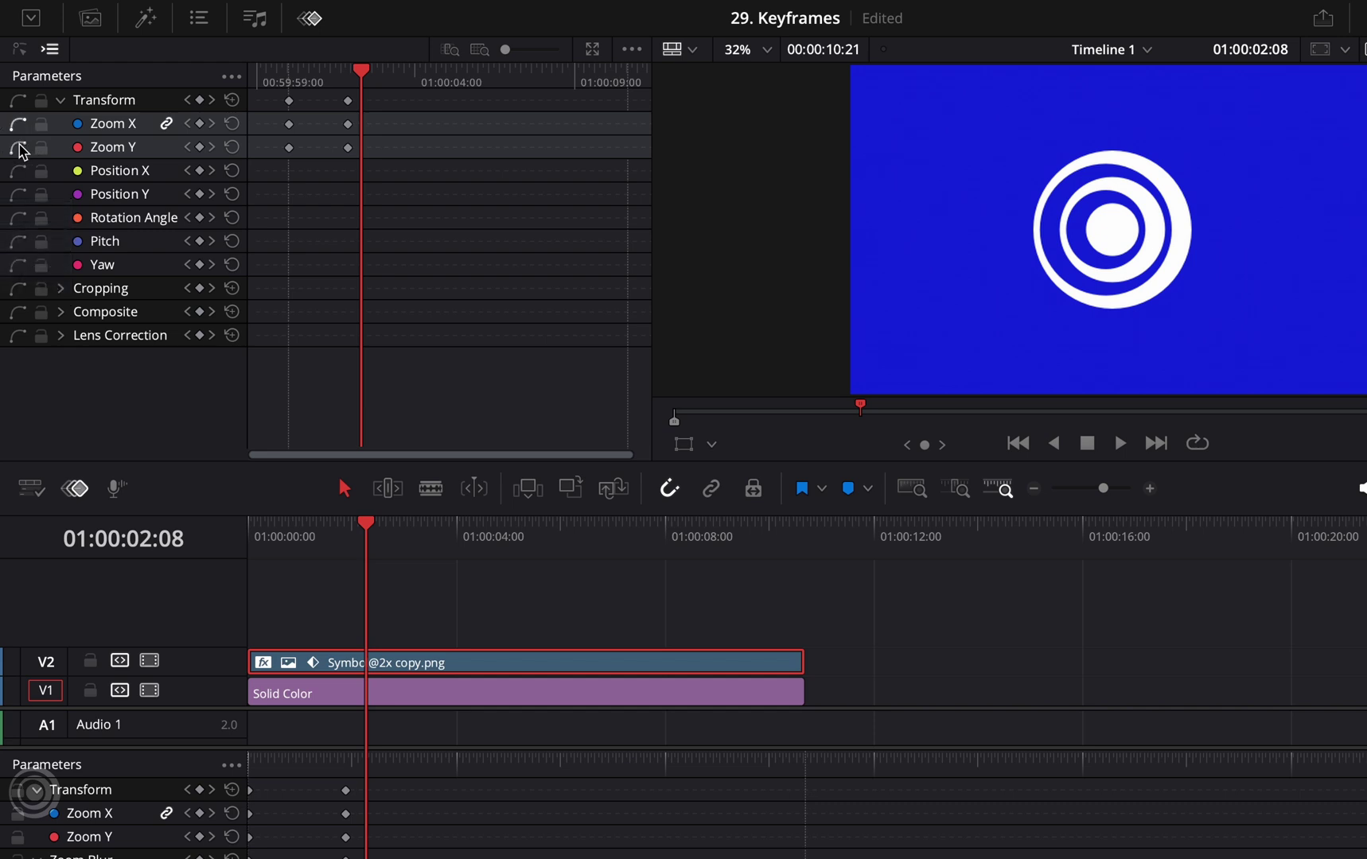
{"action": "left_click", "coordinate": [20, 49]}
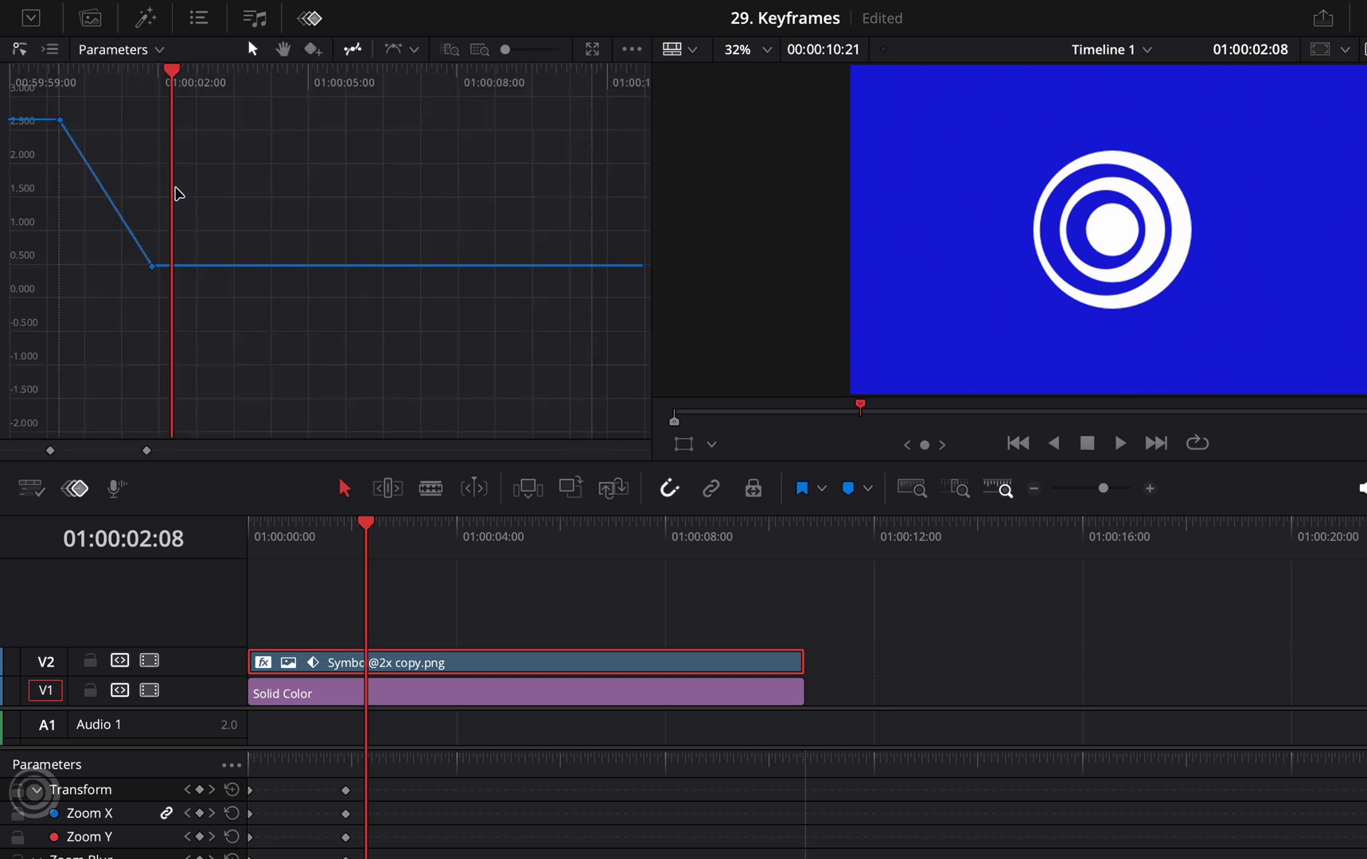
{"action": "left_click_drag", "start_coordinate": [506, 49], "coordinate": [537, 51]}
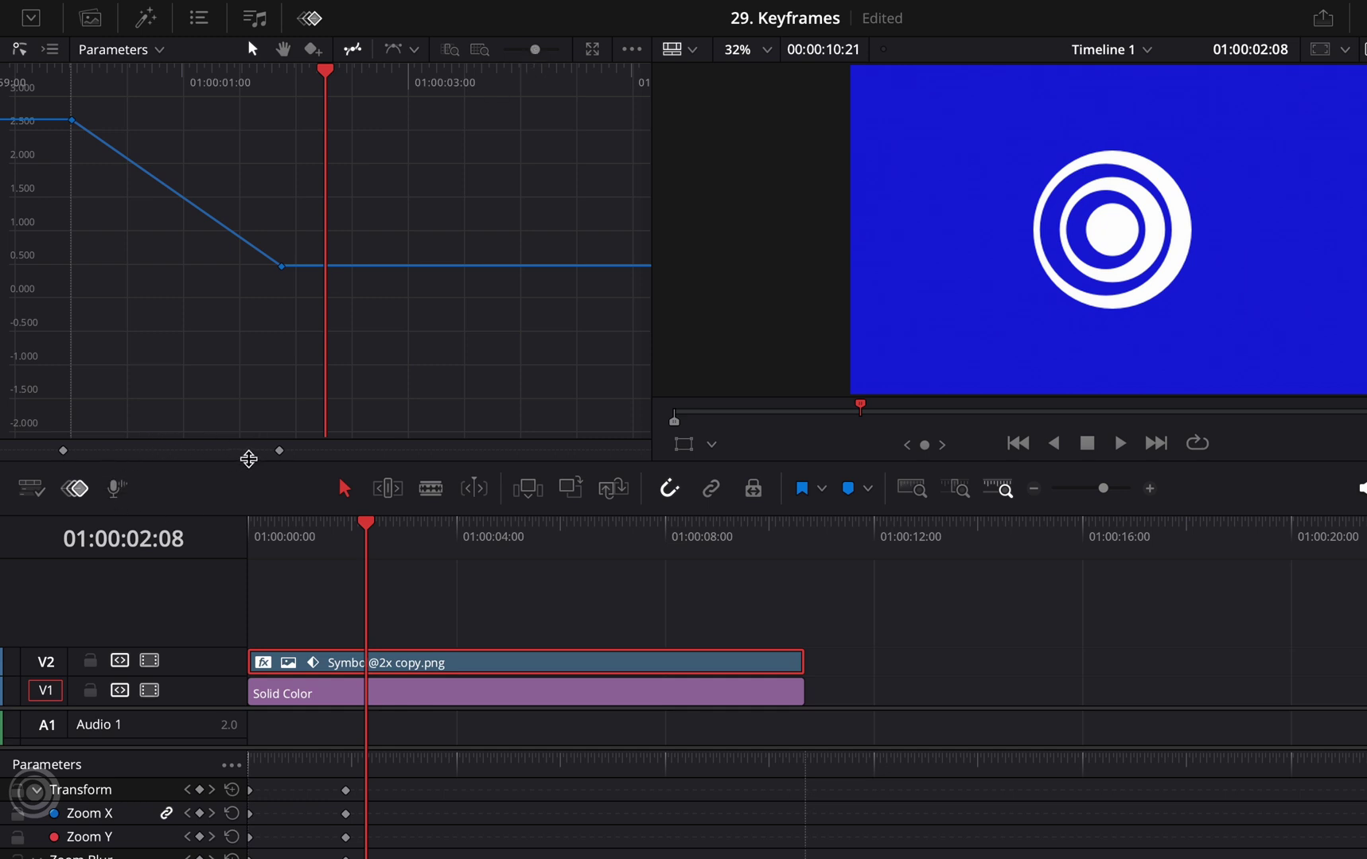
- Apply smooth easing to both zoom keyframes at once and play the animation from 01:00:00:00
{"action": "left_click_drag", "start_coordinate": [299, 289], "coordinate": [38, 95]}
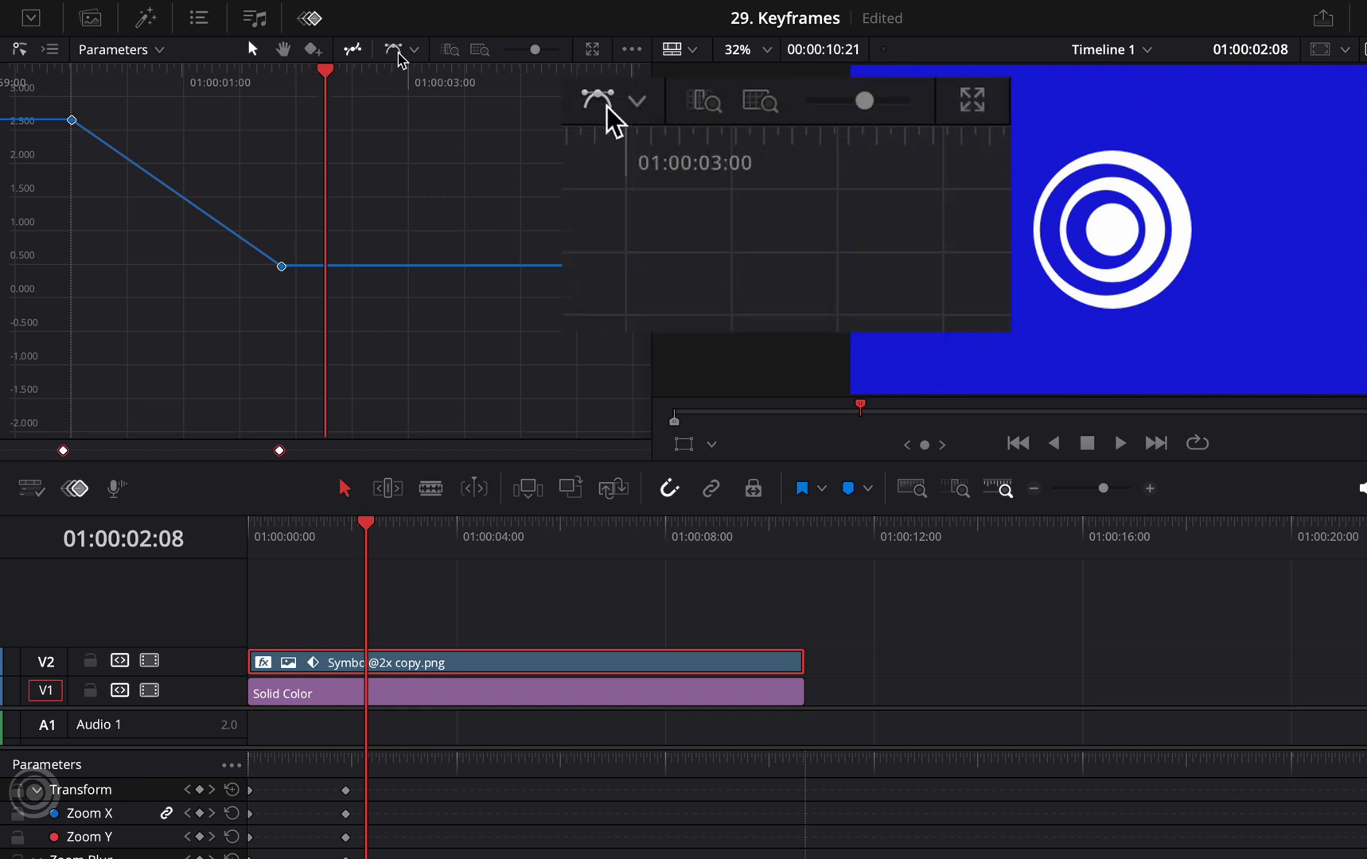
{"action": "left_click", "coordinate": [414, 50]}
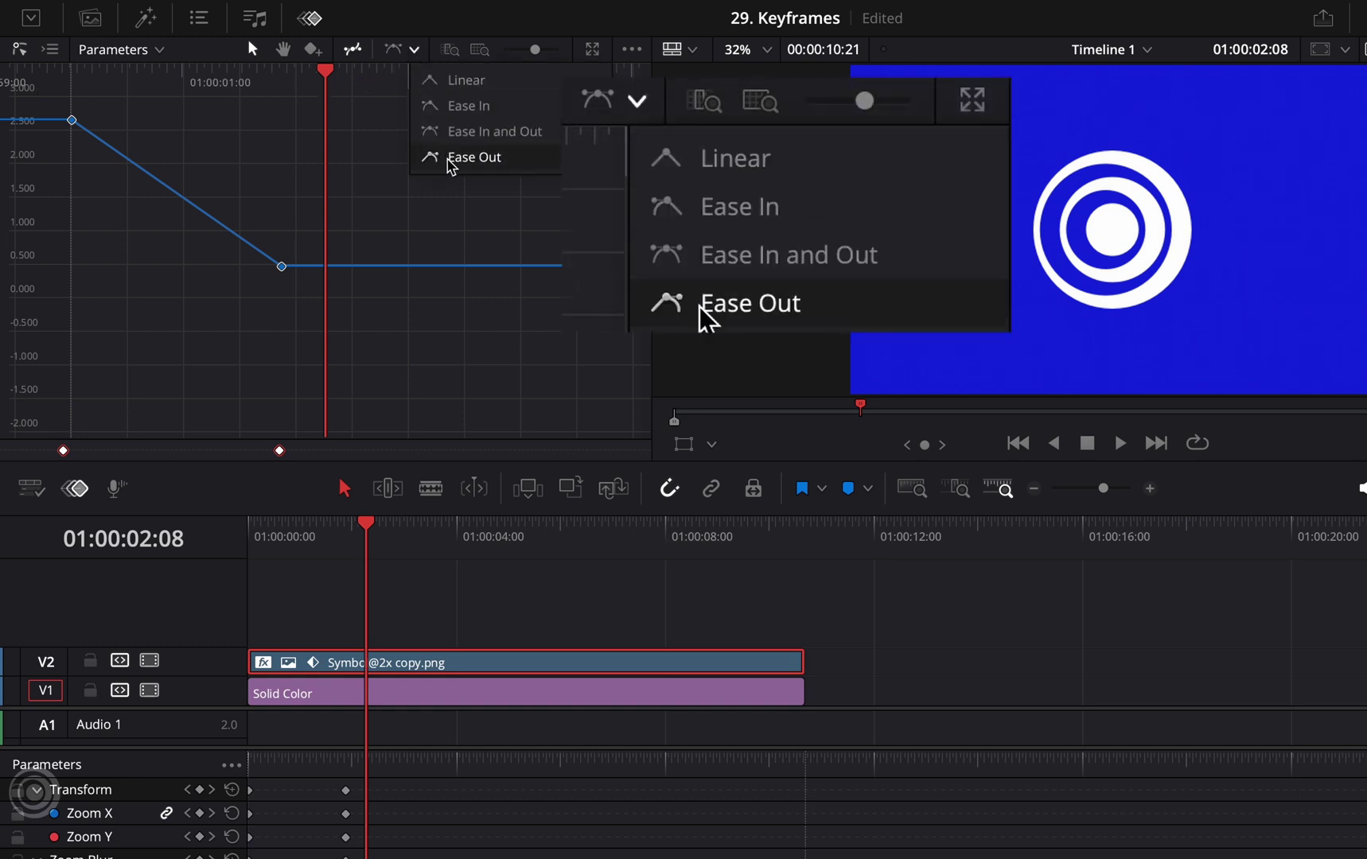
{"action": "left_click", "coordinate": [395, 52]}
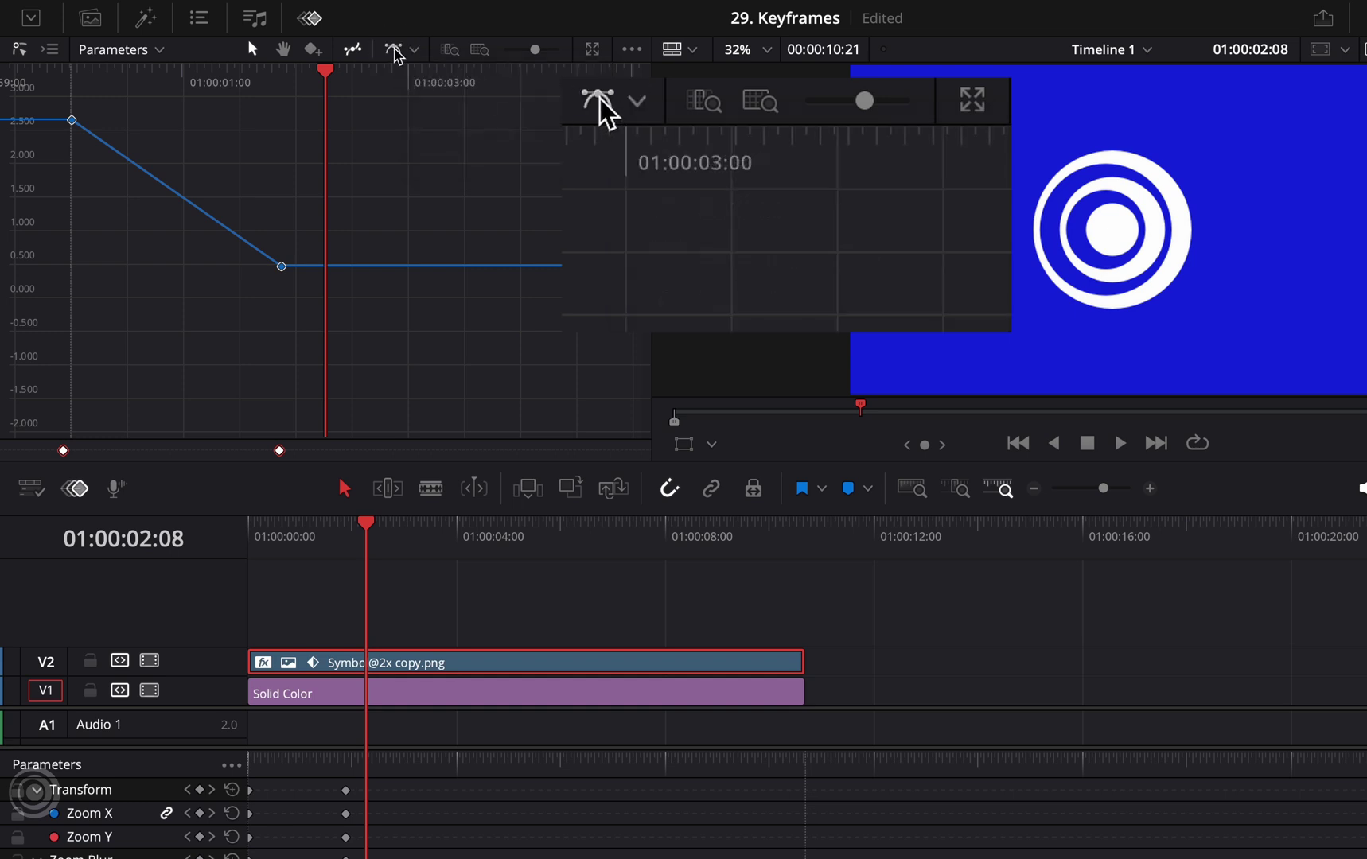
{"action": "left_click", "coordinate": [395, 52]}
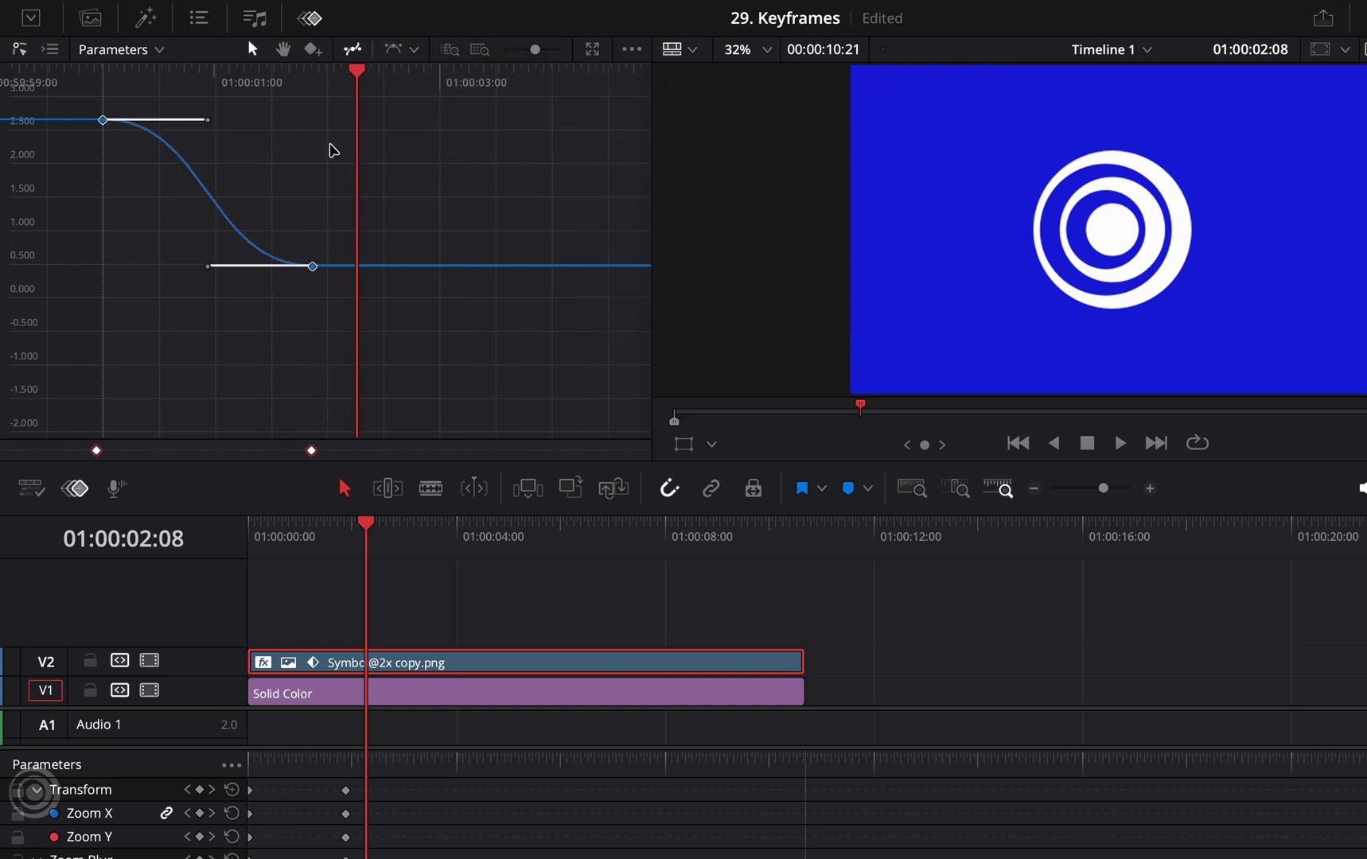
{"action": "key", "text": "Home"}
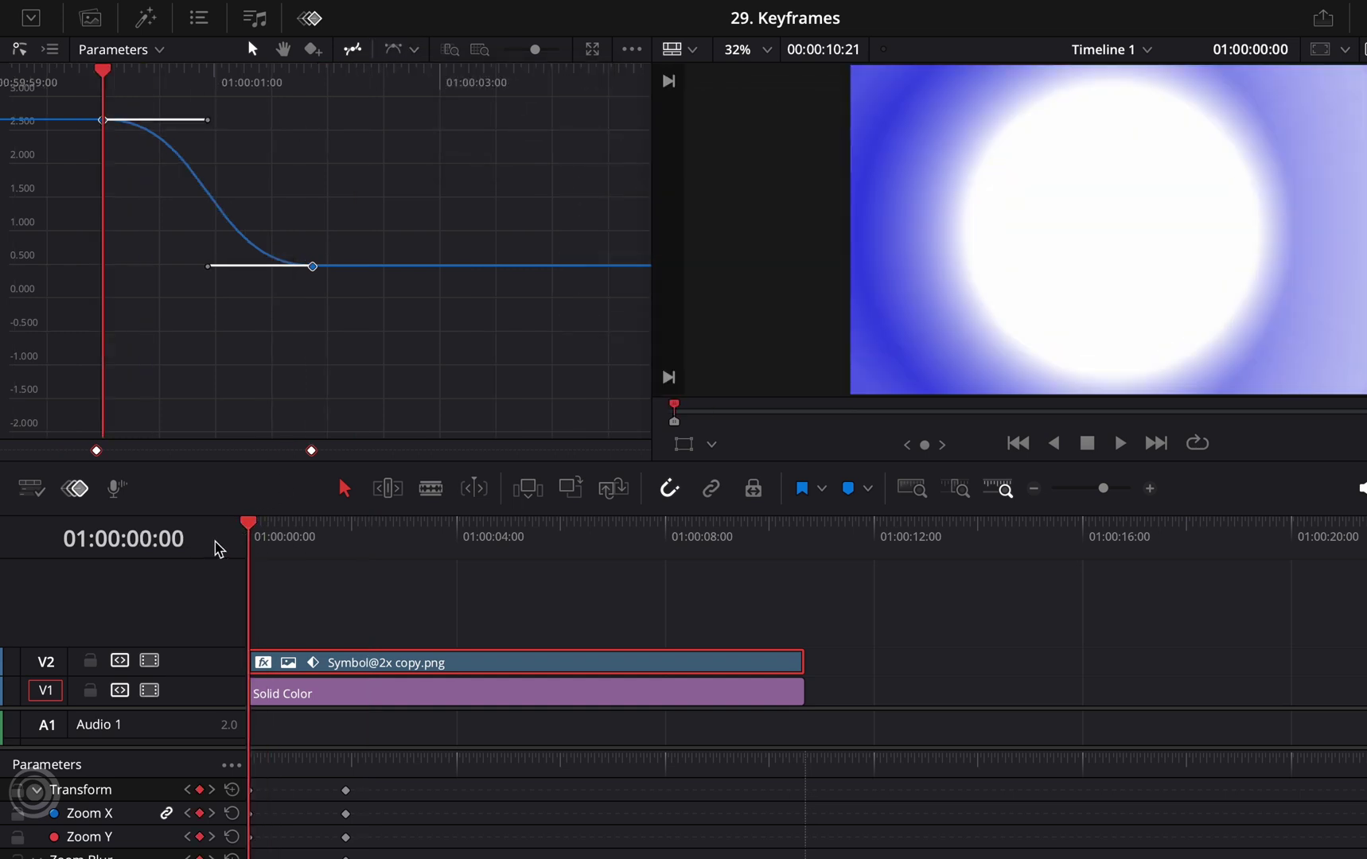
{"action": "key", "text": "space"}
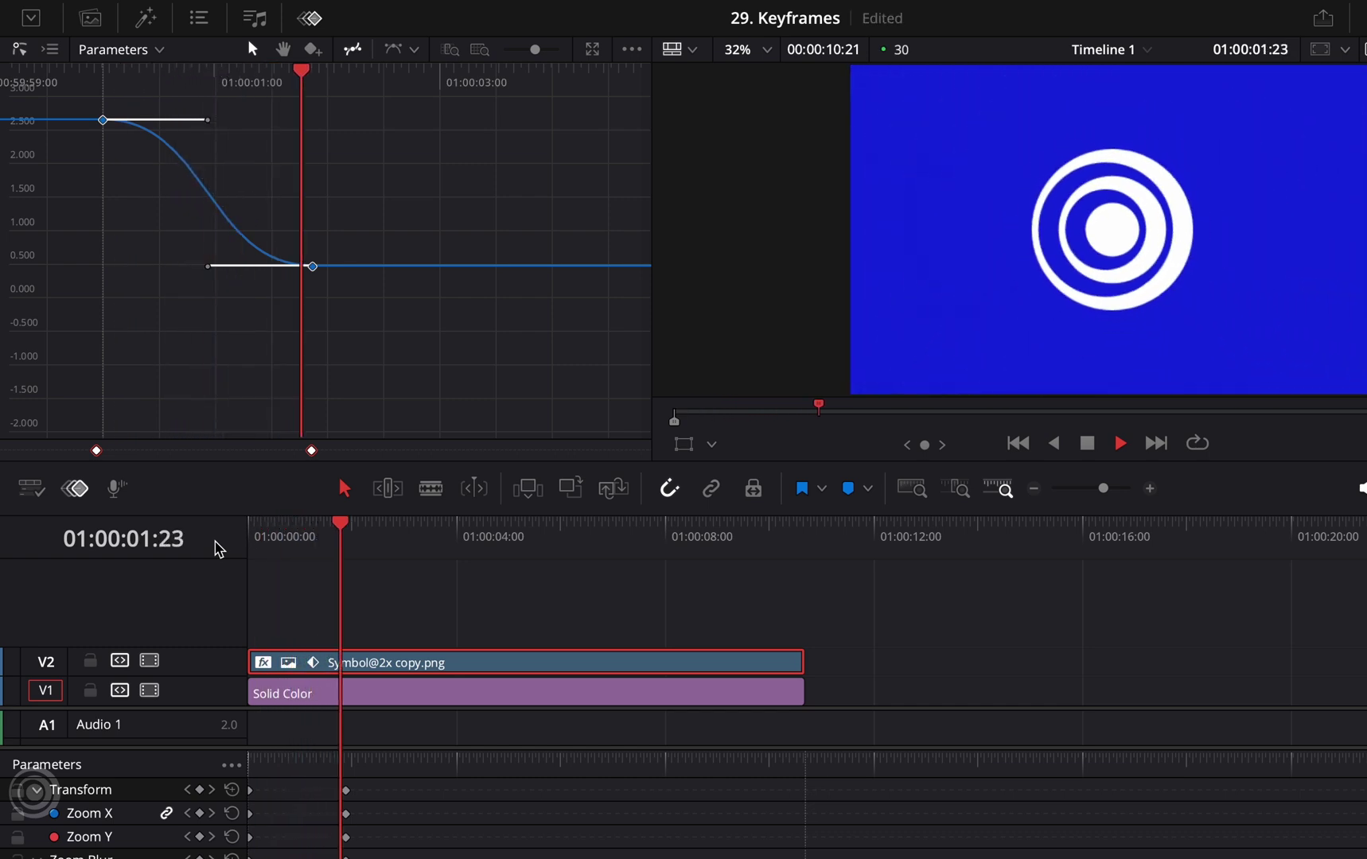
{"action": "key", "text": "space"}
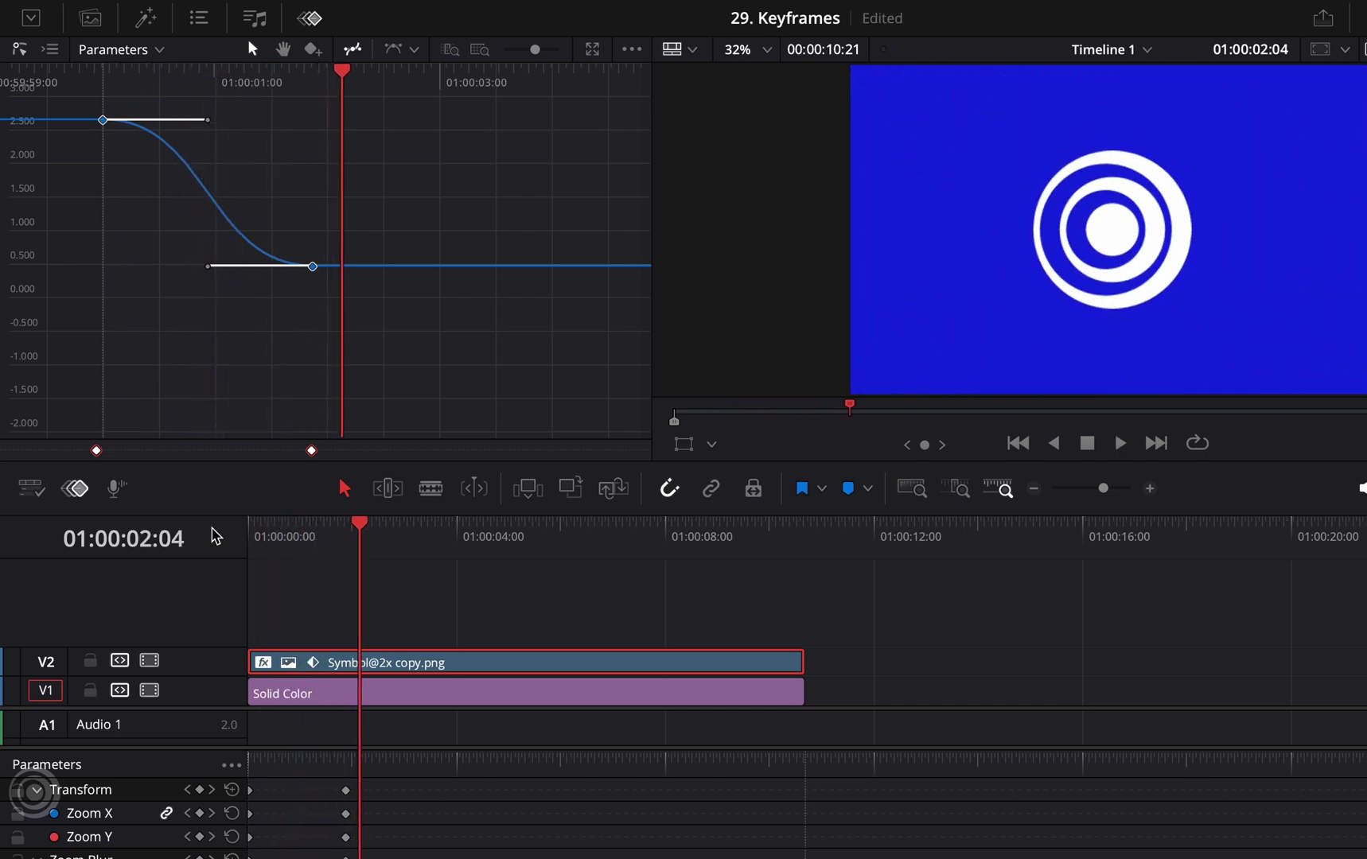
- Add all Zoom Blur parameters to the keyframe editor's parameter list and expand the Zoom Blur group
{"action": "left_click", "coordinate": [51, 50]}
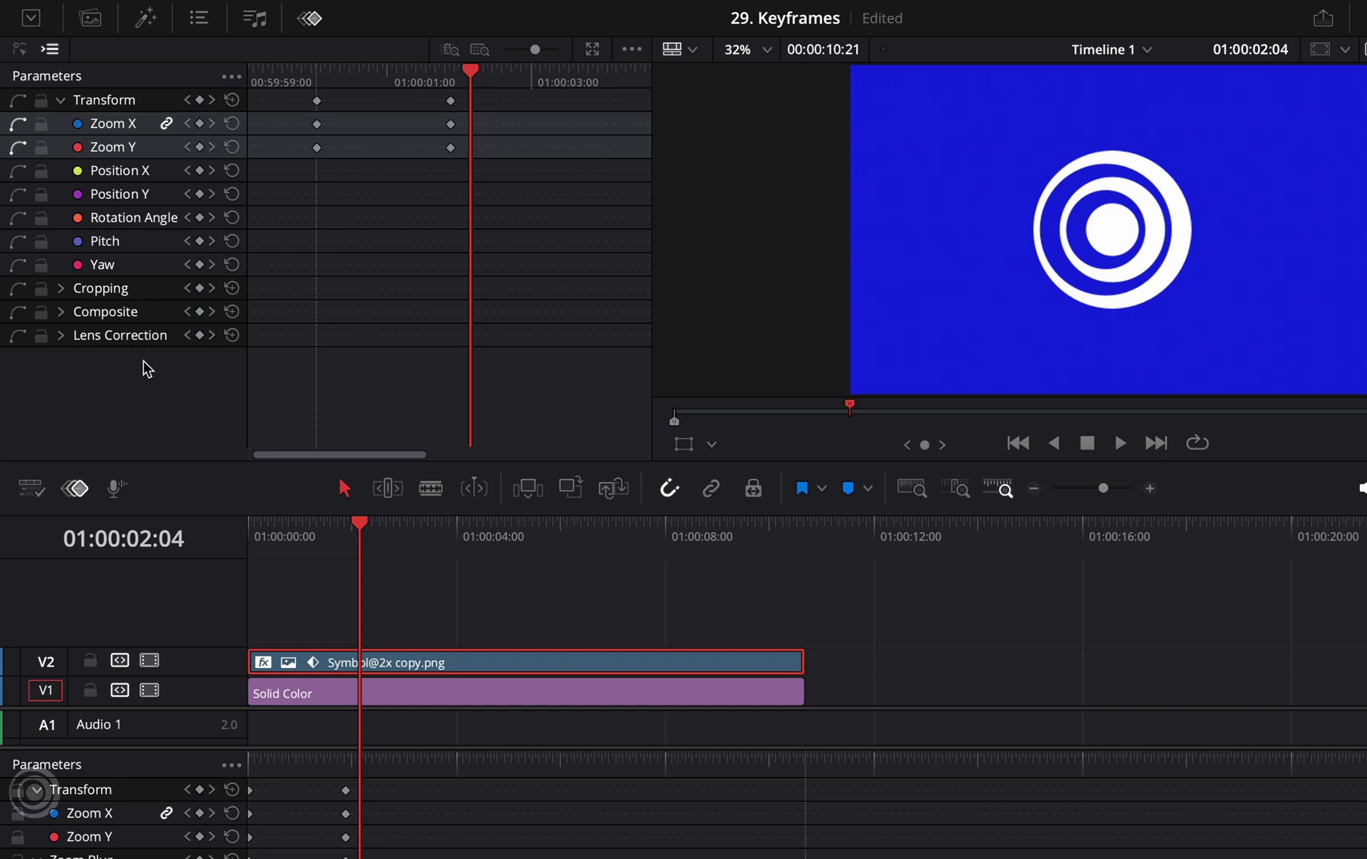
{"action": "left_click", "coordinate": [232, 79]}
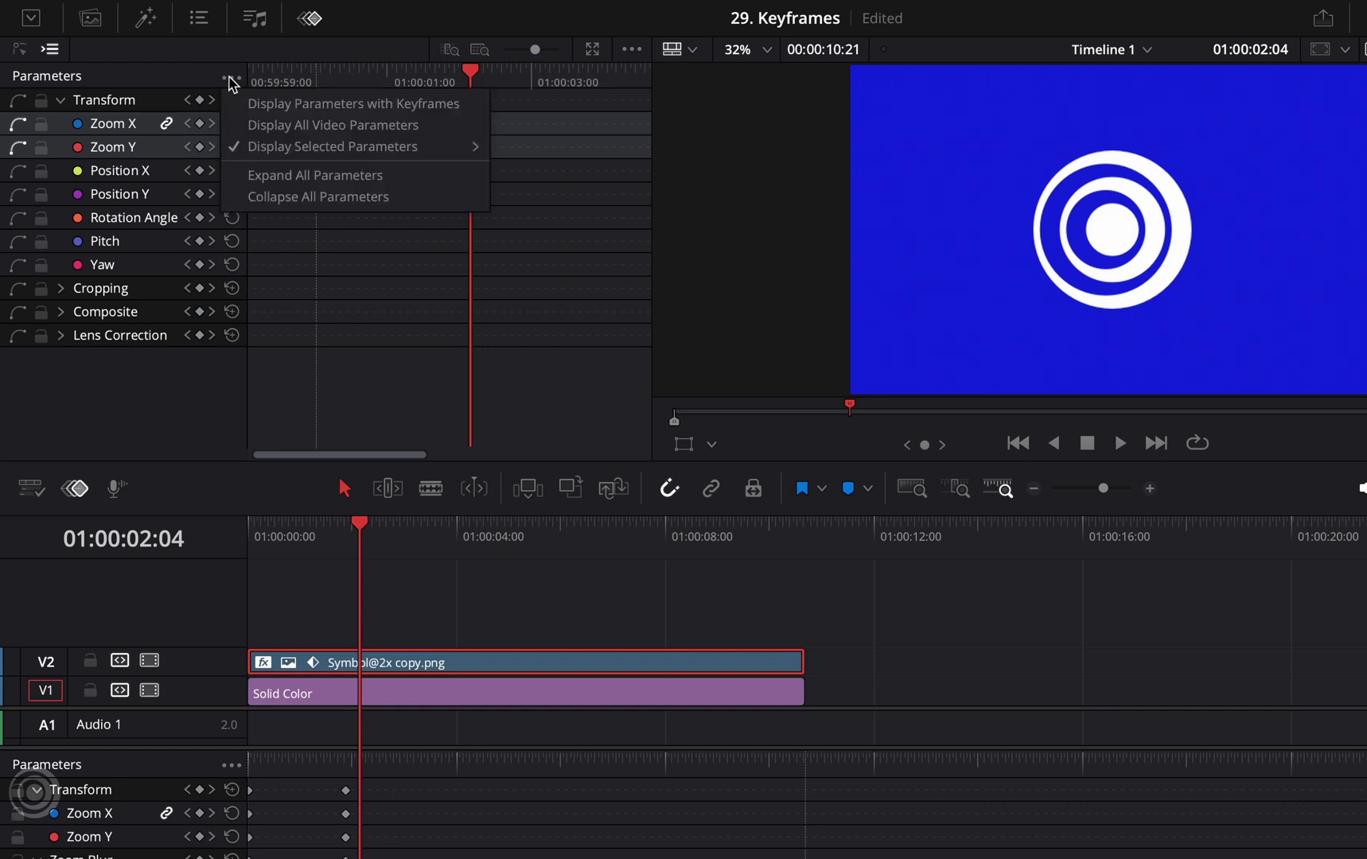
{"action": "mouse_move", "coordinate": [348, 152]}
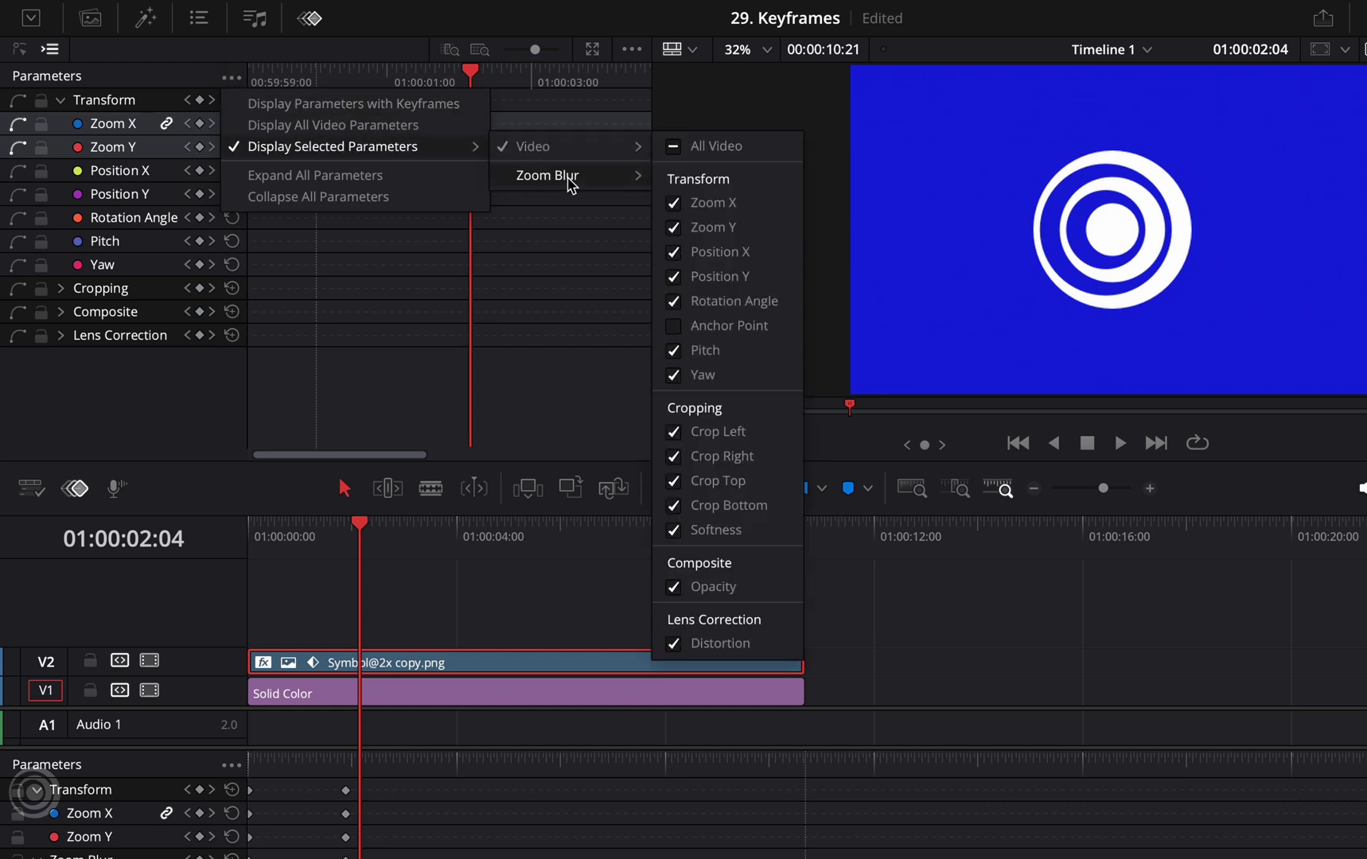
{"action": "mouse_move", "coordinate": [569, 179]}
{"action": "left_click", "coordinate": [673, 175]}
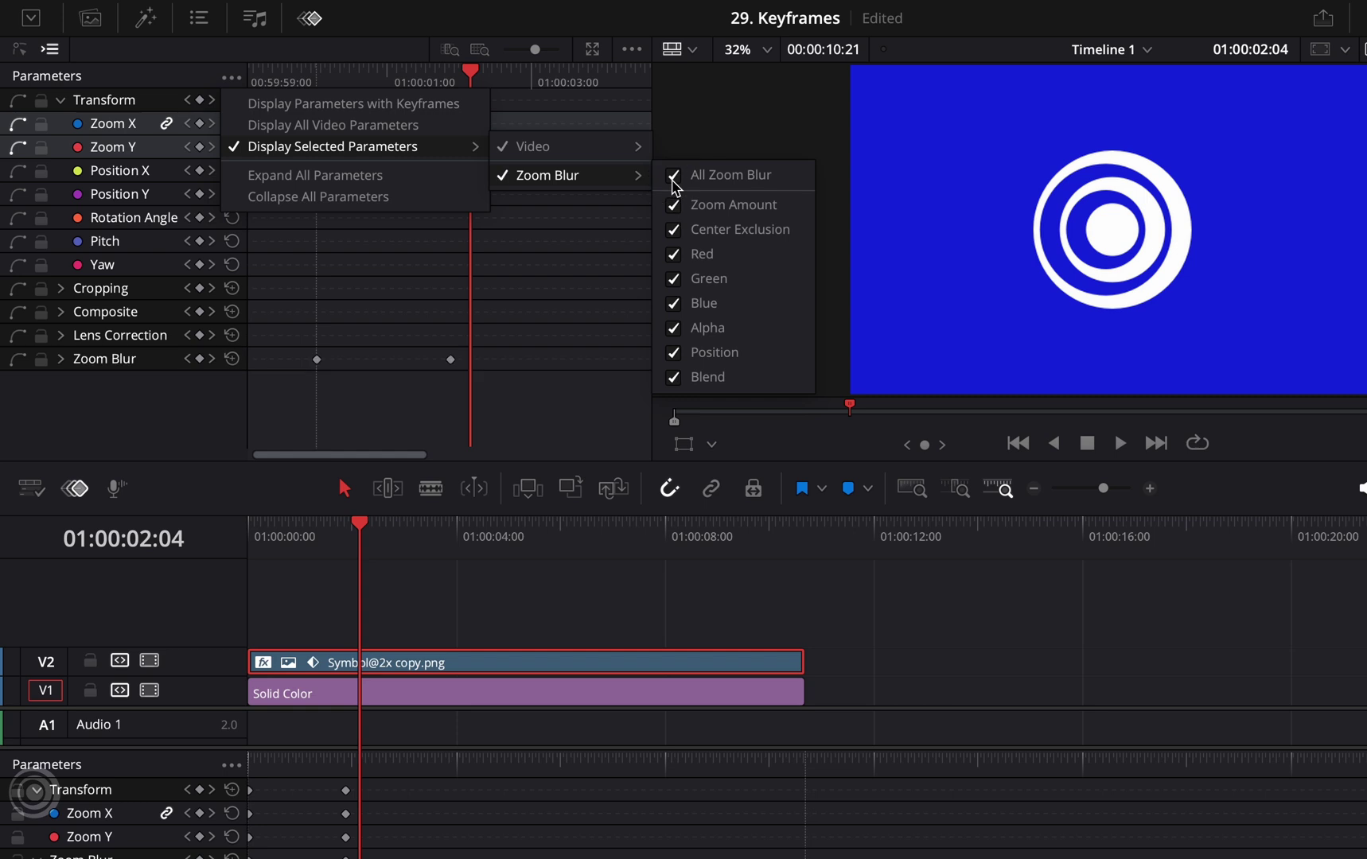
{"action": "left_click", "coordinate": [110, 414]}
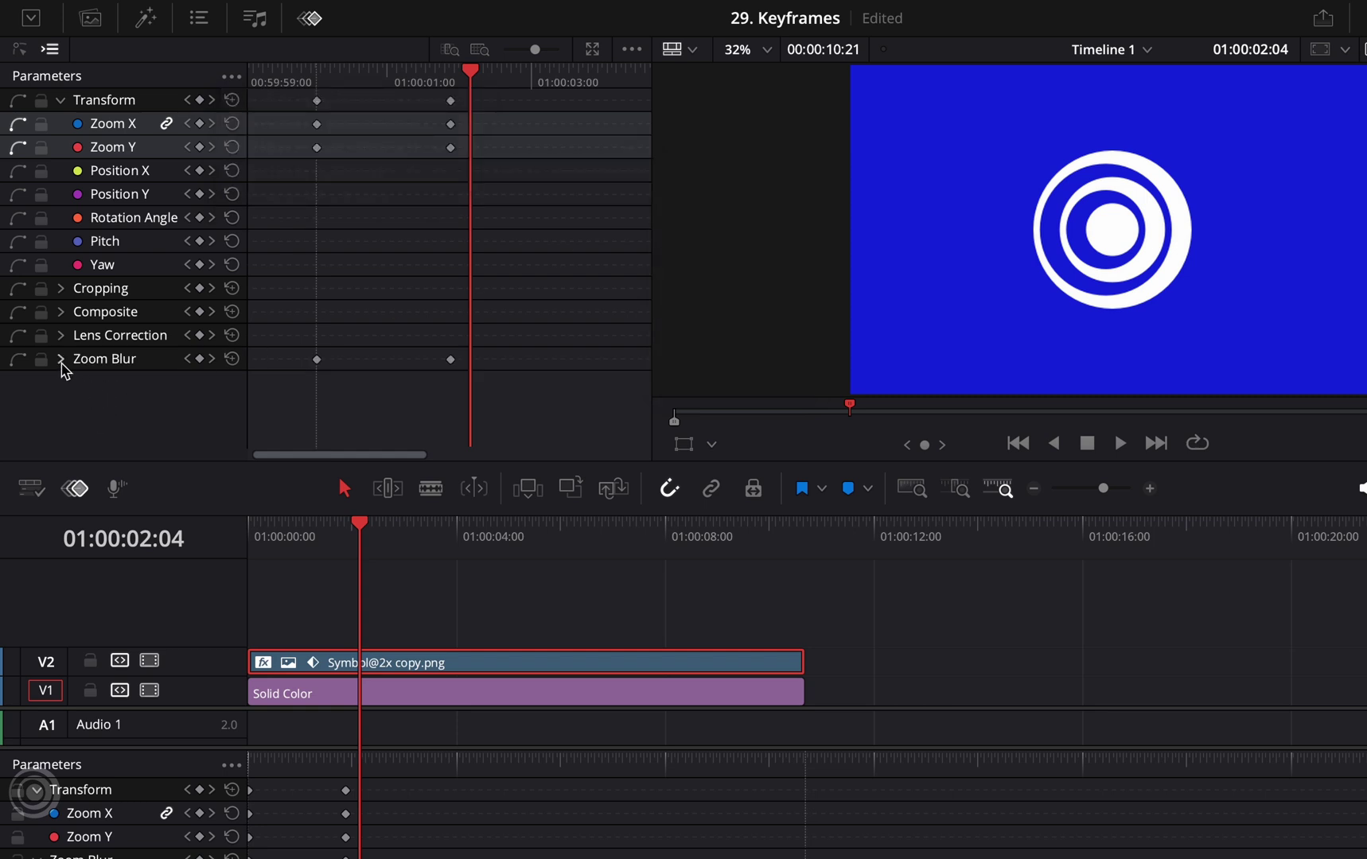
{"action": "left_click", "coordinate": [61, 360]}
{"action": "scroll", "coordinate": [123, 366], "scroll_direction": "down", "scroll_amount": 2}
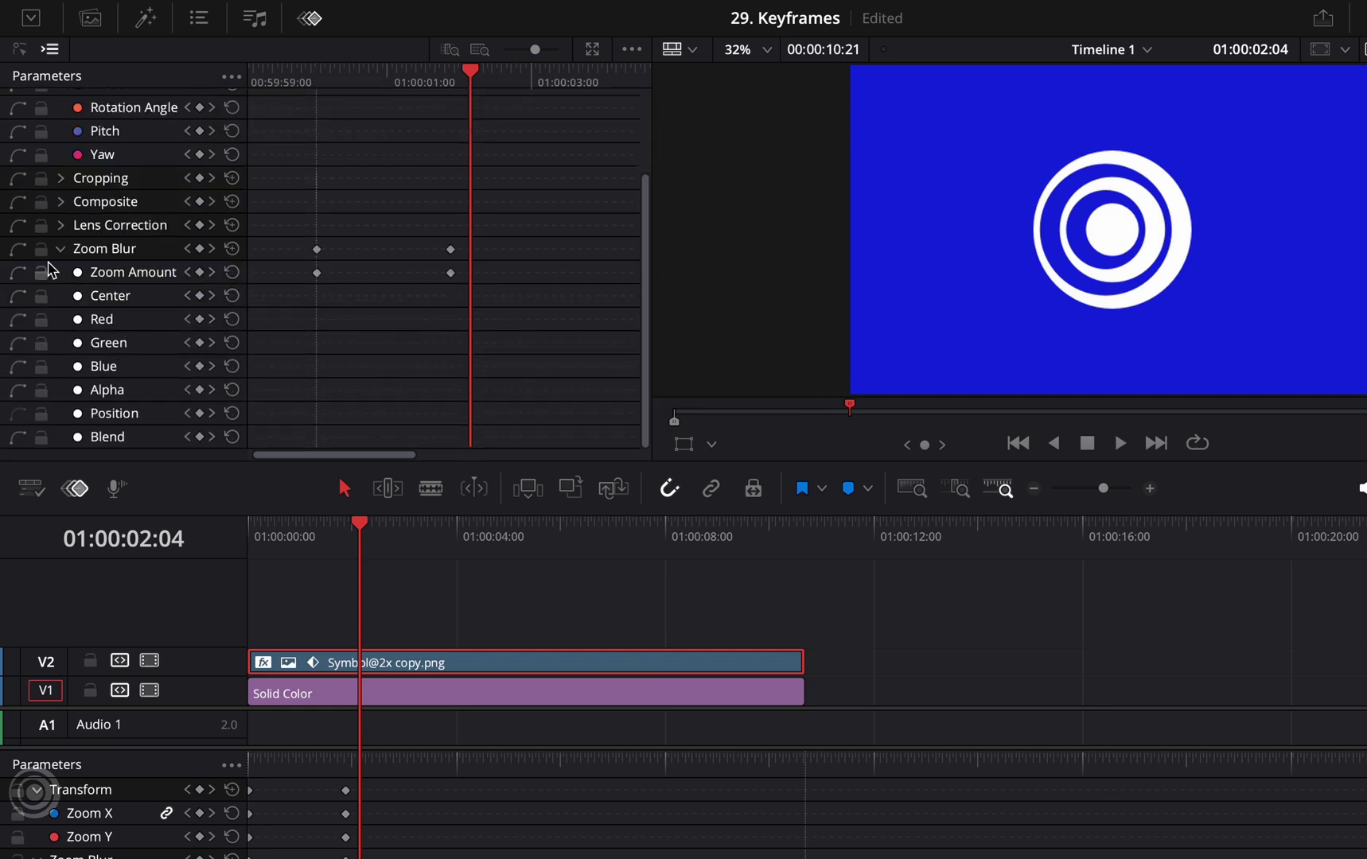
- Hide the Transform curves and show only the Zoom Blur Zoom Amount curve in the curve view
{"action": "left_click", "coordinate": [19, 252]}
{"action": "scroll", "coordinate": [37, 269], "scroll_direction": "up", "scroll_amount": 2}
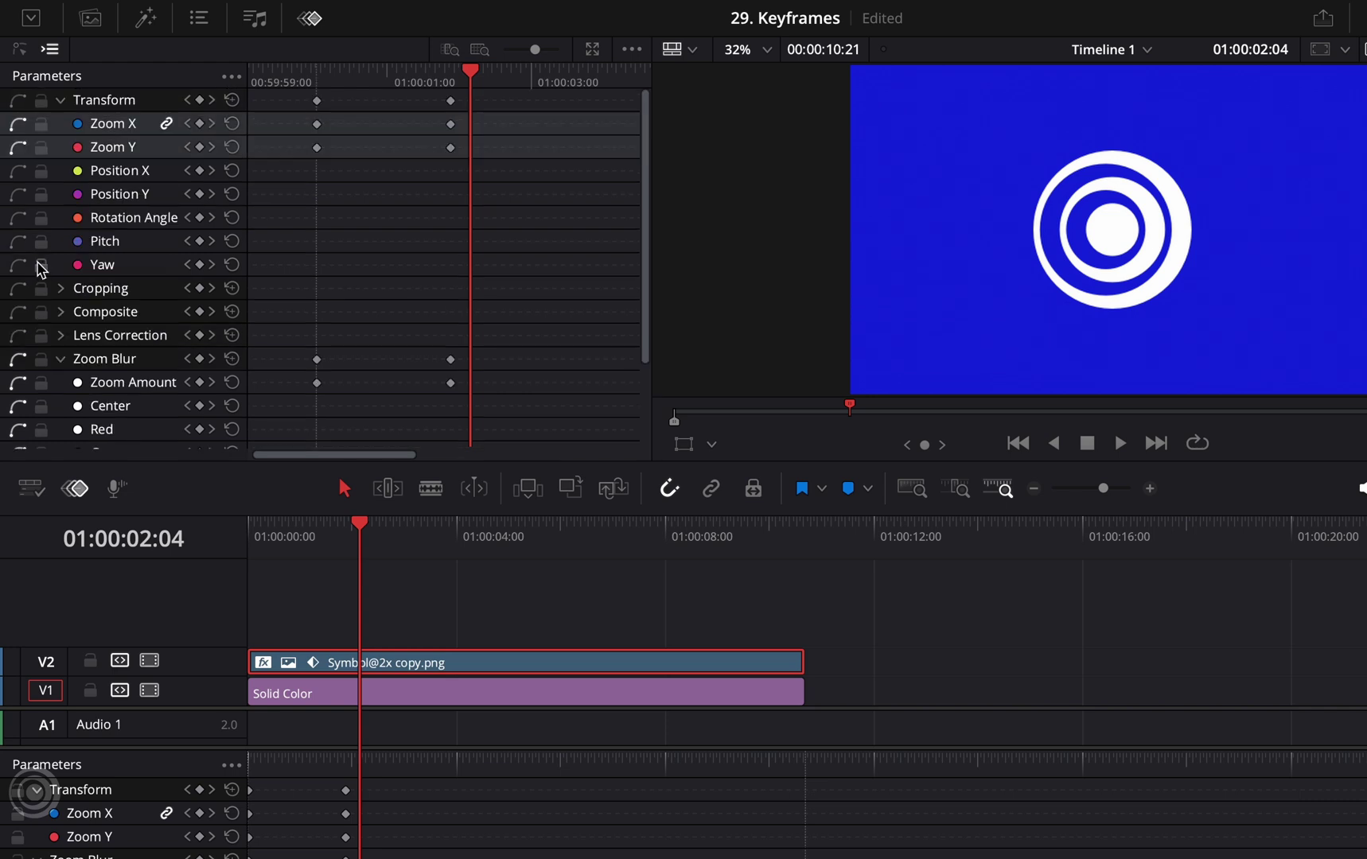
{"action": "left_click", "coordinate": [18, 104]}
{"action": "left_click", "coordinate": [18, 50]}
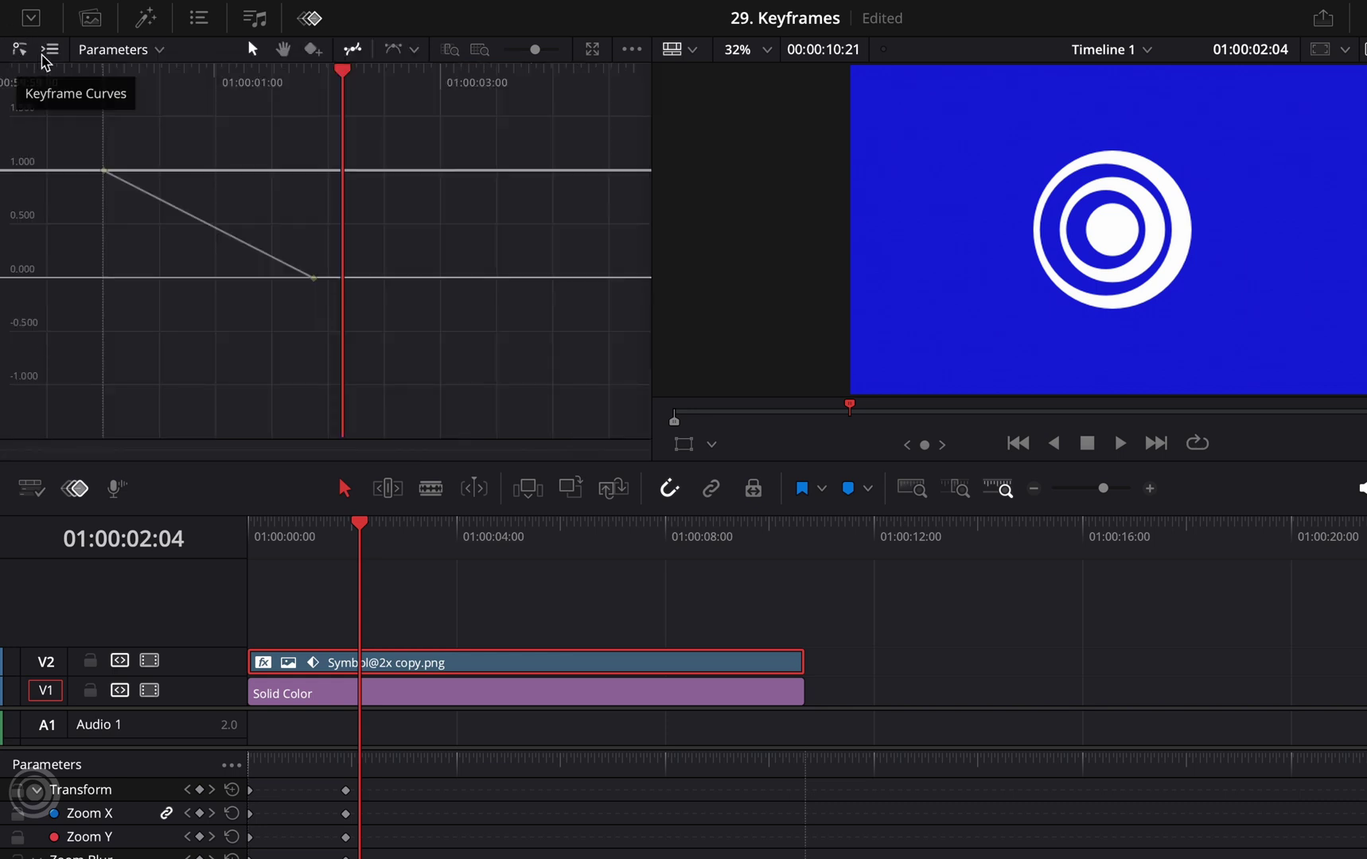
{"action": "left_click", "coordinate": [48, 51]}
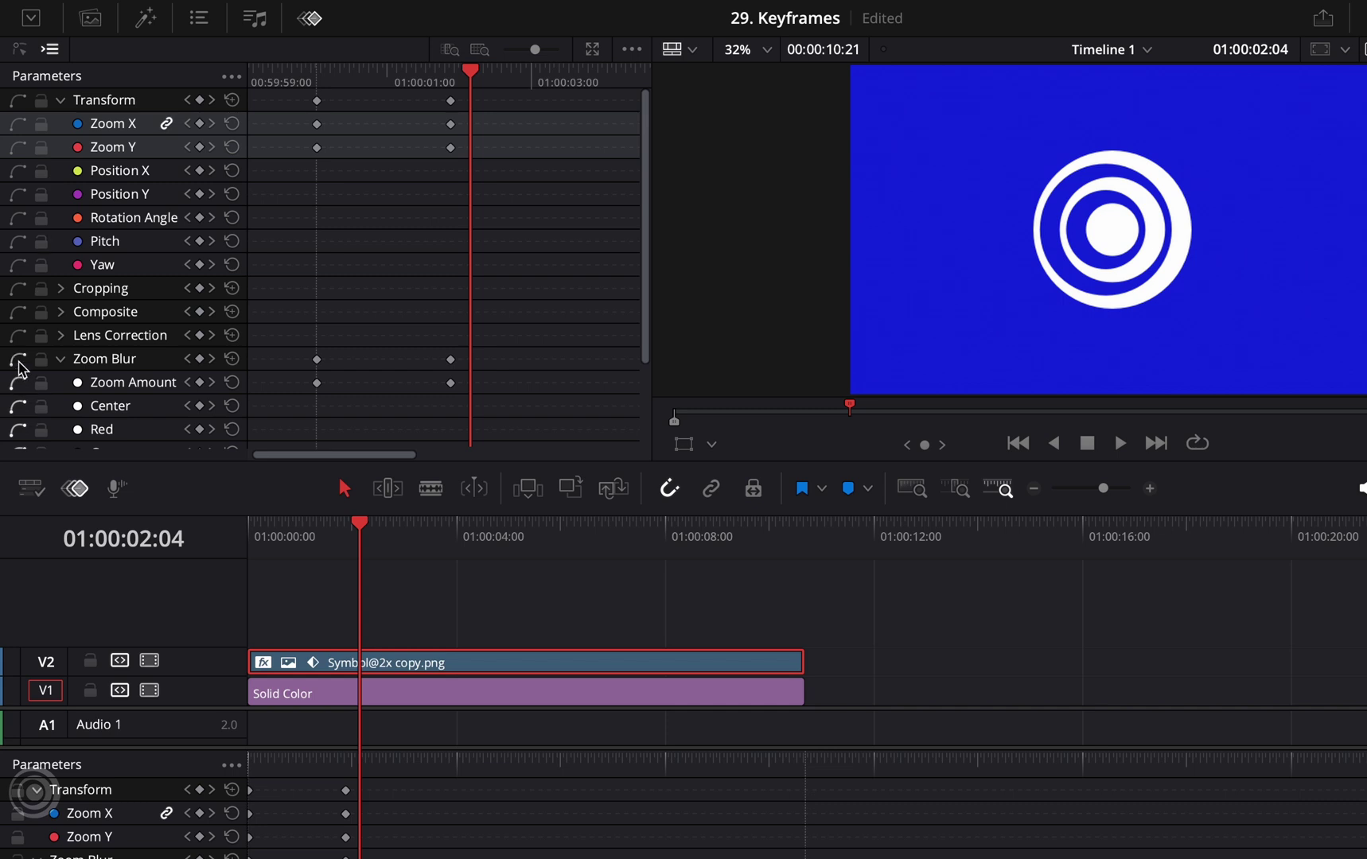
{"action": "left_click", "coordinate": [16, 384]}
{"action": "left_click", "coordinate": [18, 50]}
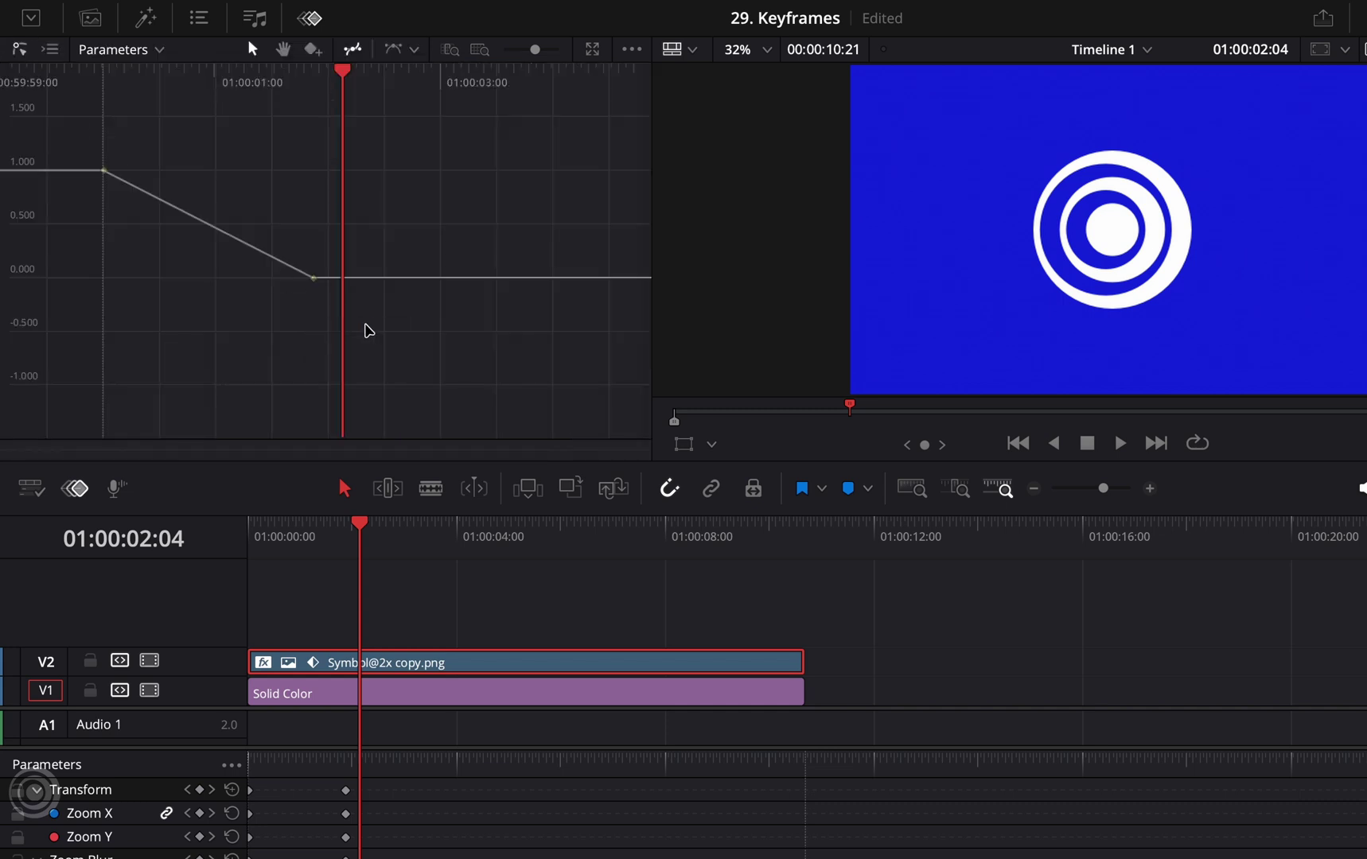
- Apply smooth easing to both Zoom Amount keyframes and play the animation from 01:00:00:00
{"action": "left_click_drag", "start_coordinate": [363, 316], "coordinate": [86, 142]}
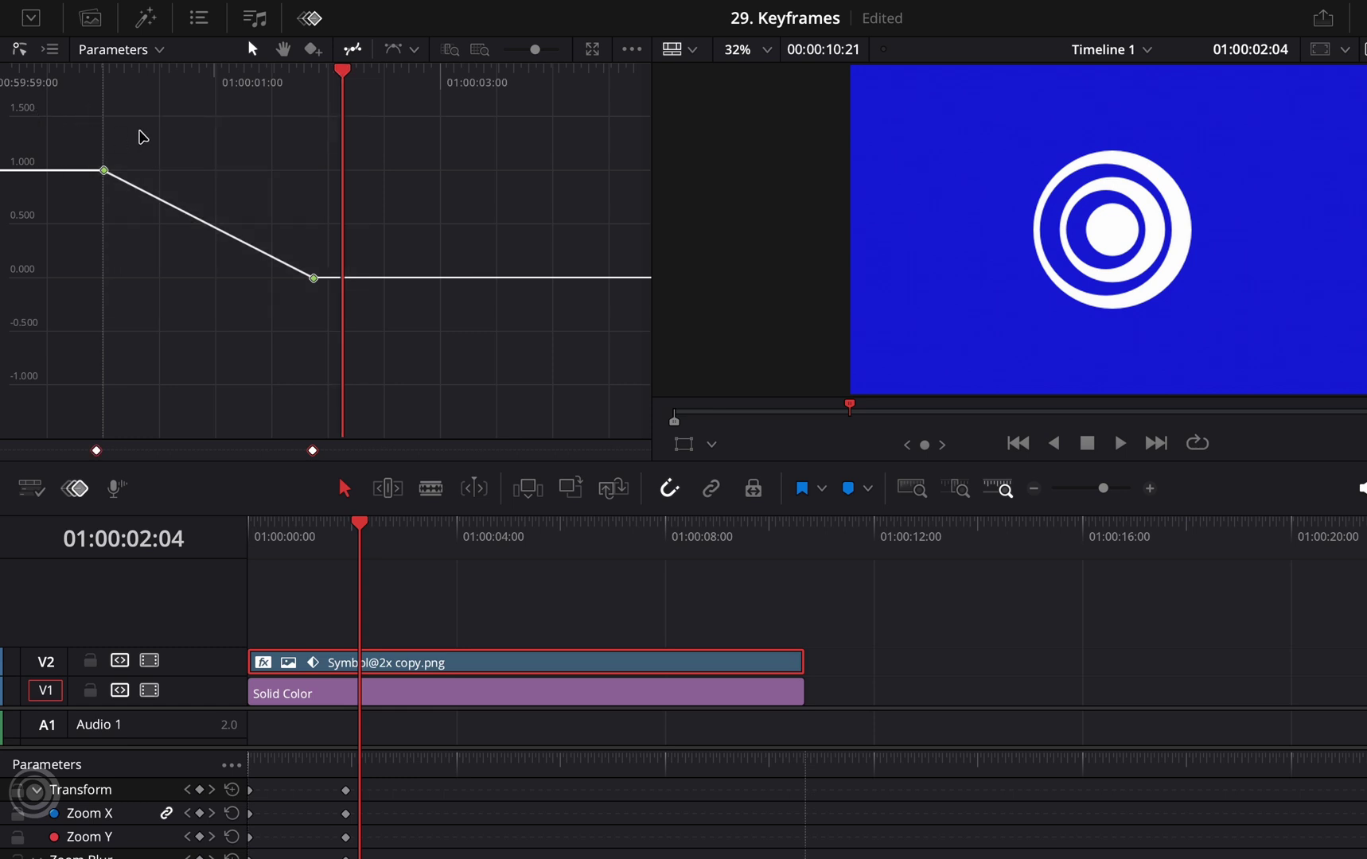
{"action": "left_click", "coordinate": [395, 51]}
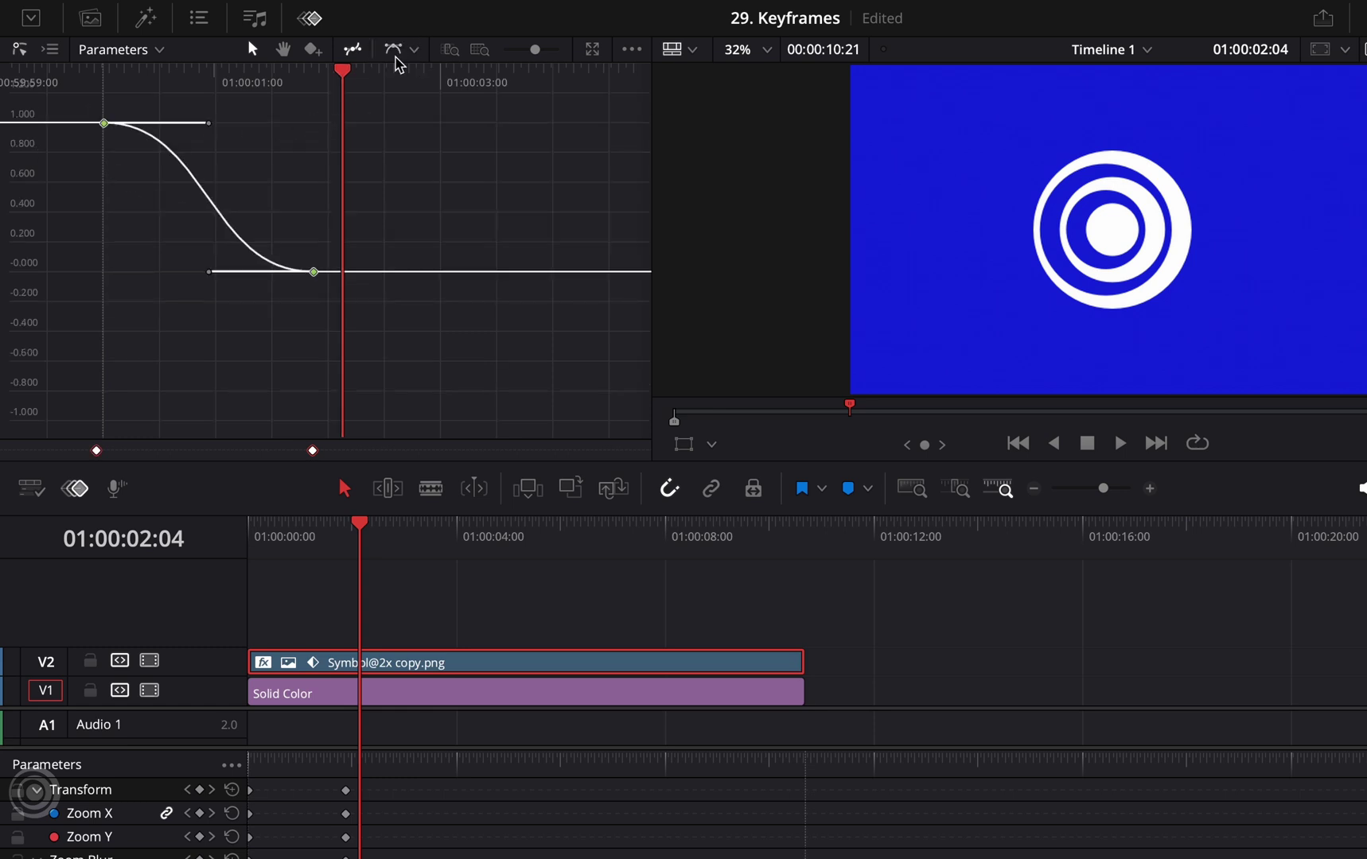
{"action": "key", "text": "Home"}
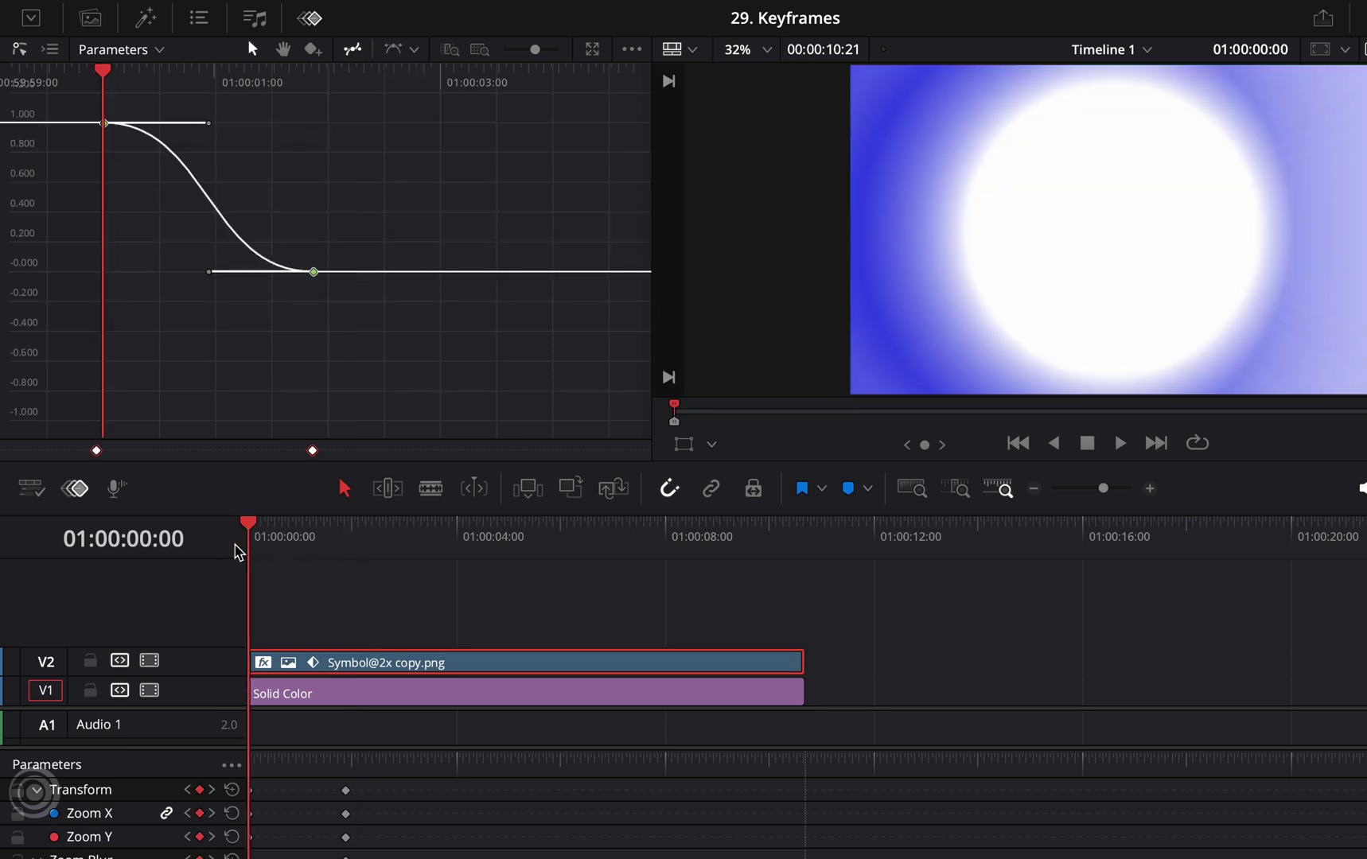
{"action": "key", "text": "space"}
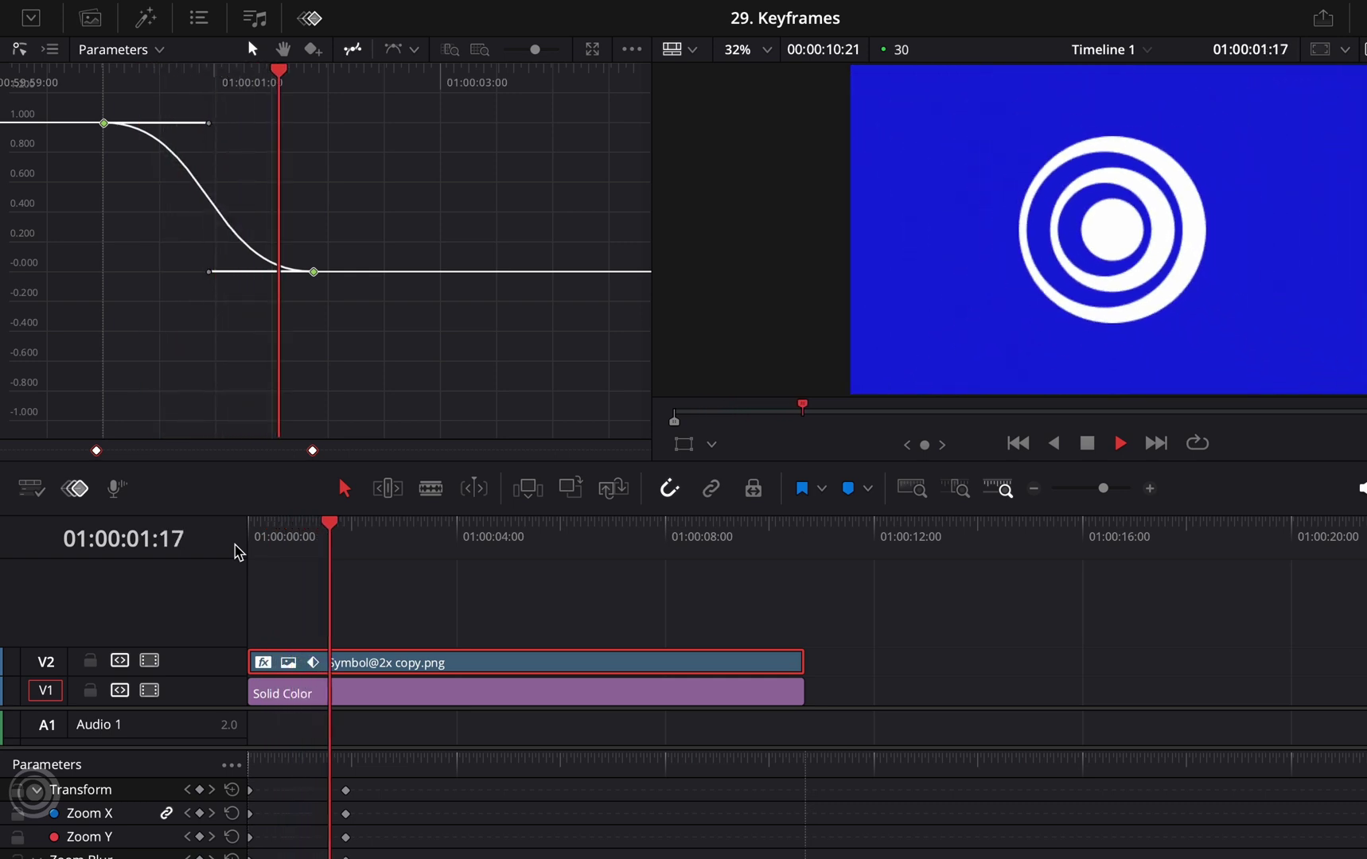
{"action": "key", "text": "space"}
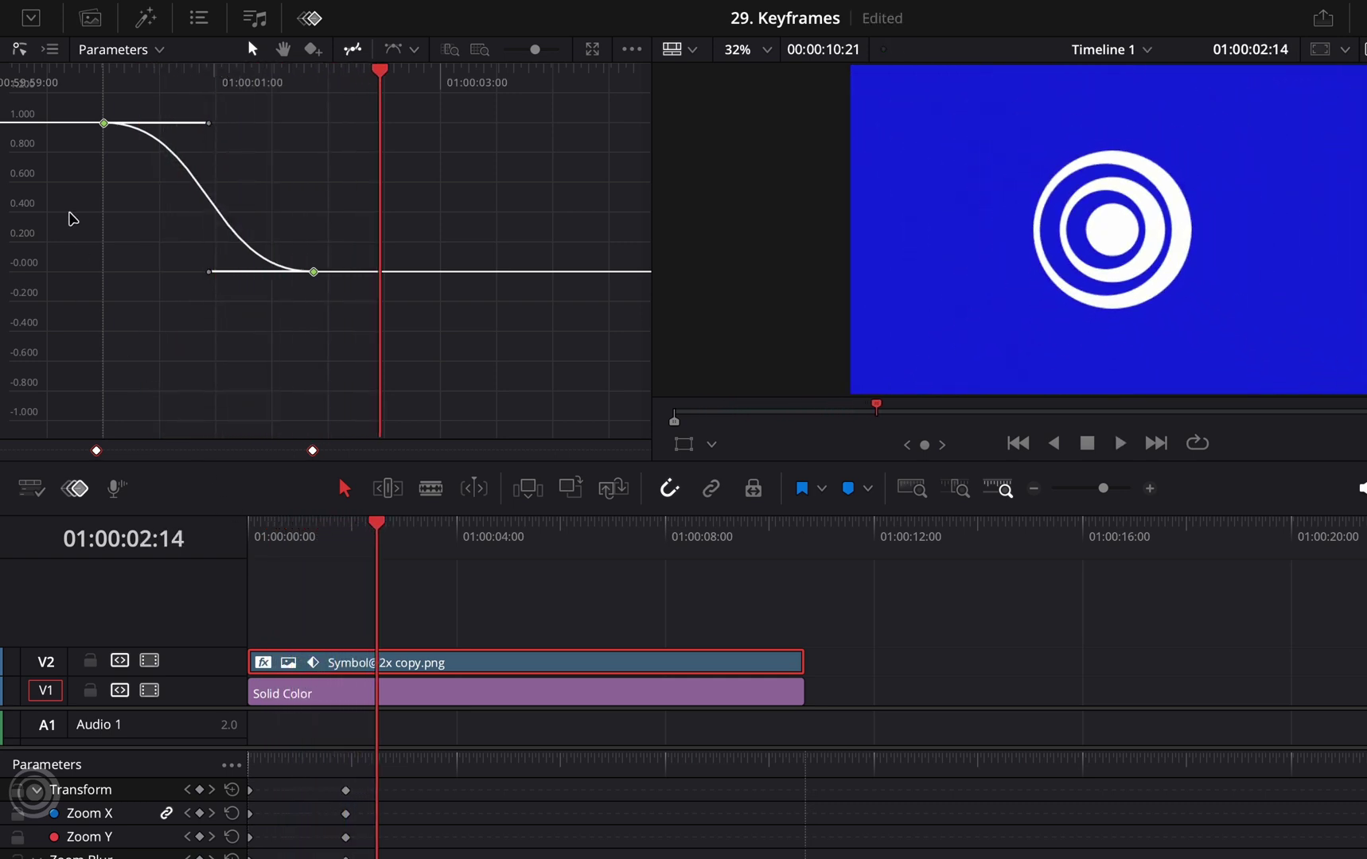
- Display the Zoom X and Zoom Y curves in place of the Zoom Amount curve
{"action": "left_click", "coordinate": [50, 49]}
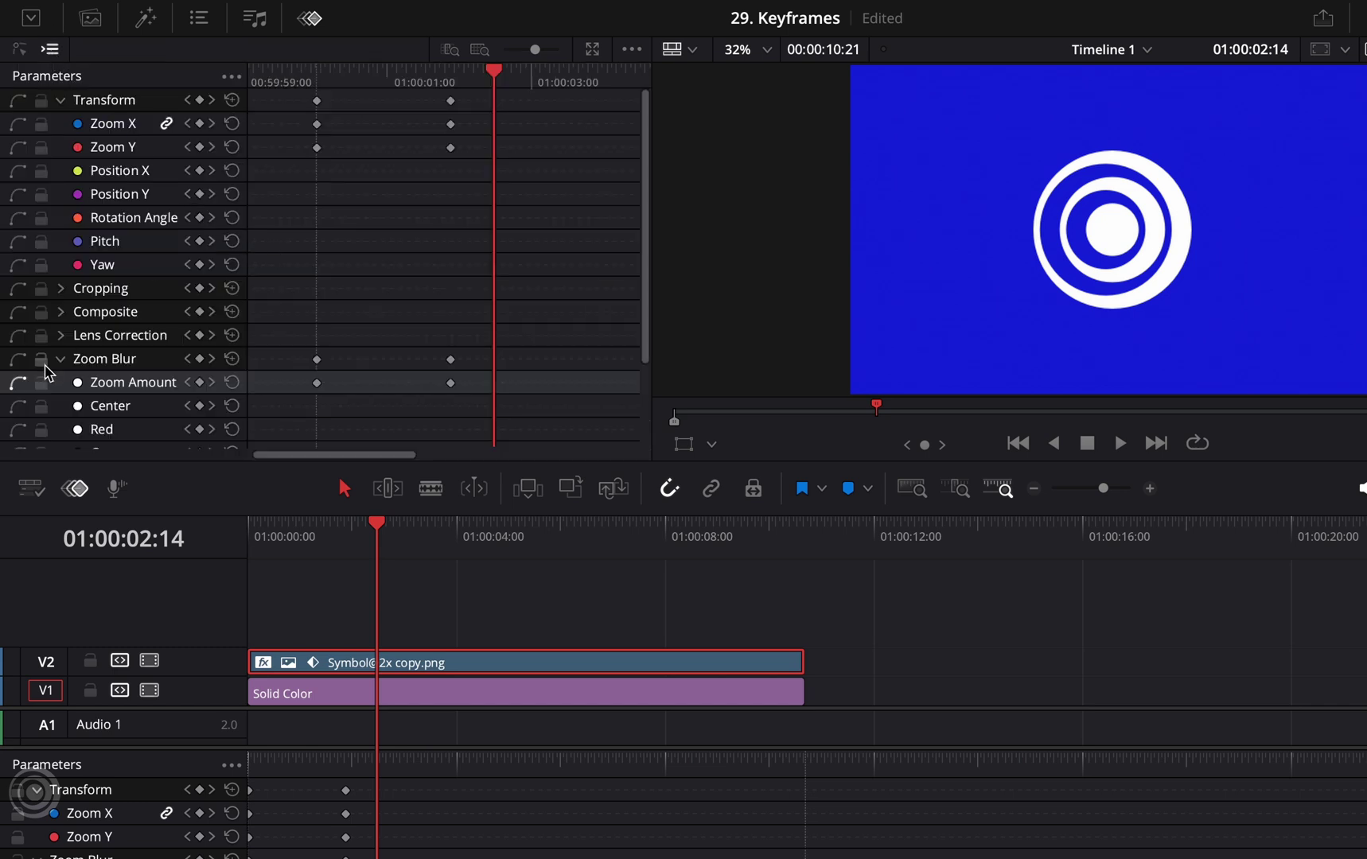
{"action": "left_click", "coordinate": [19, 127]}
{"action": "left_click", "coordinate": [19, 146]}
{"action": "left_click", "coordinate": [18, 48]}
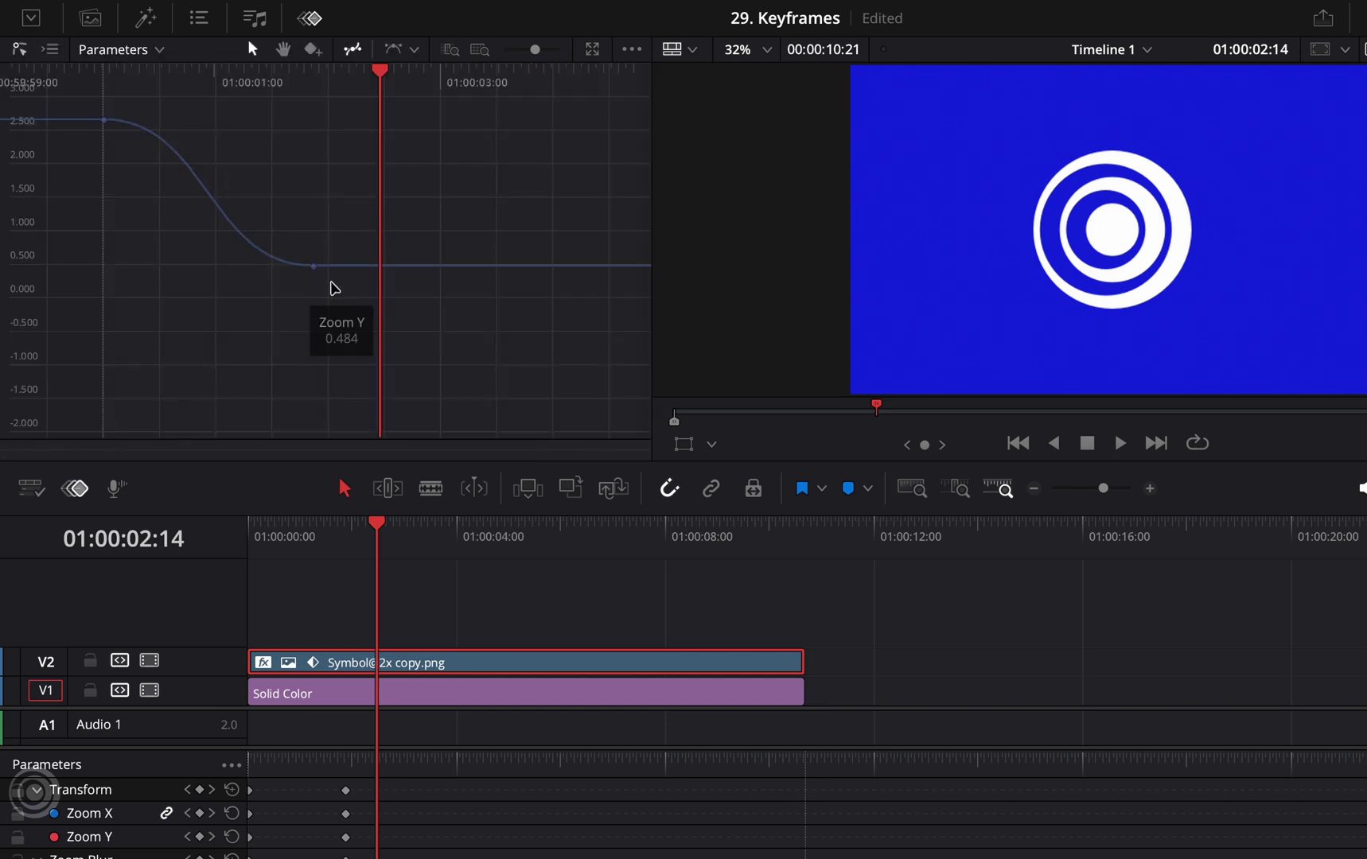
- Pull the first zoom keyframe's handle straight down to about 0.5 and the second's down to about 0, and play the animation from the start
{"action": "left_click_drag", "start_coordinate": [335, 293], "coordinate": [91, 107]}
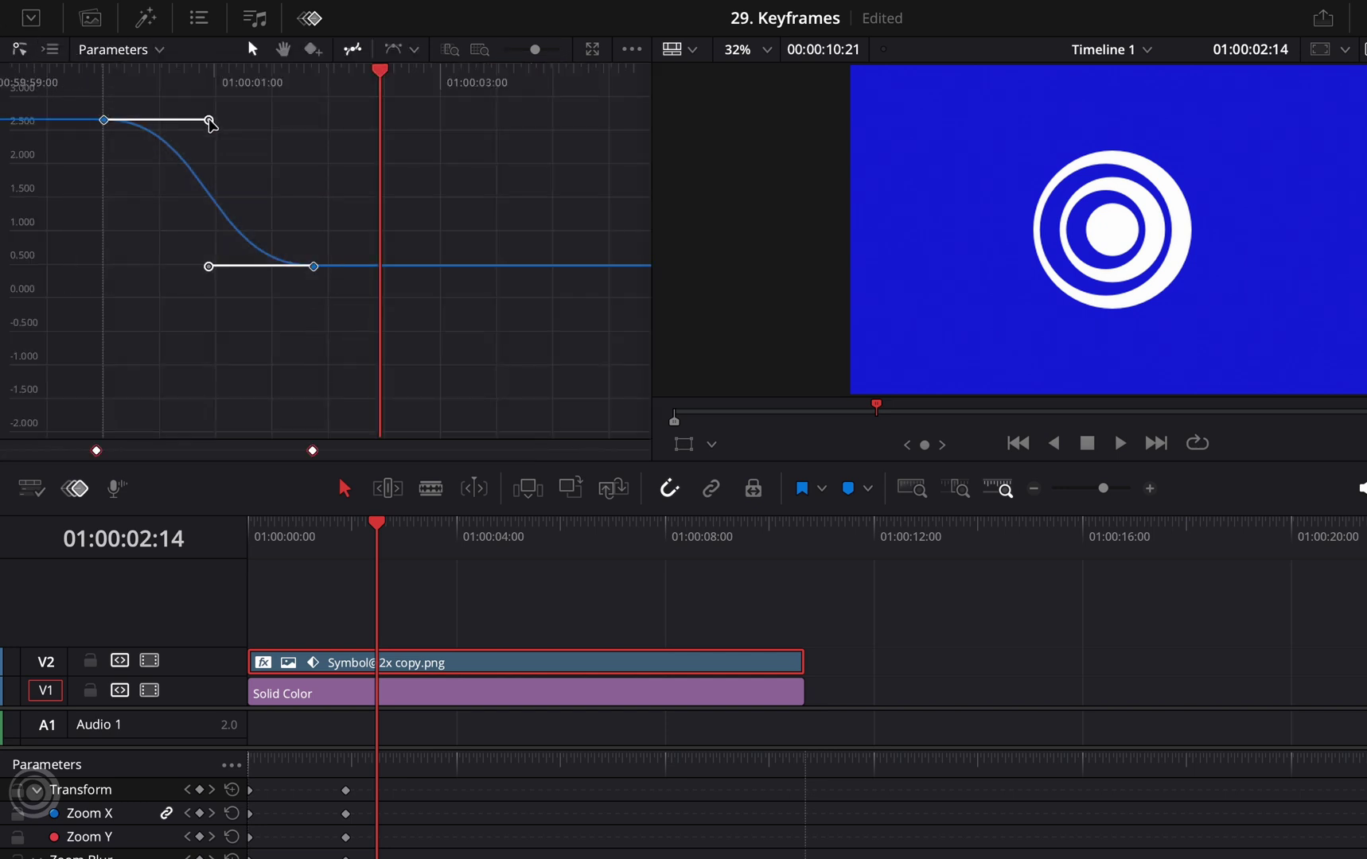
{"action": "left_click_drag", "start_coordinate": [209, 121], "coordinate": [104, 263]}
{"action": "left_click_drag", "start_coordinate": [209, 269], "coordinate": [204, 303]}
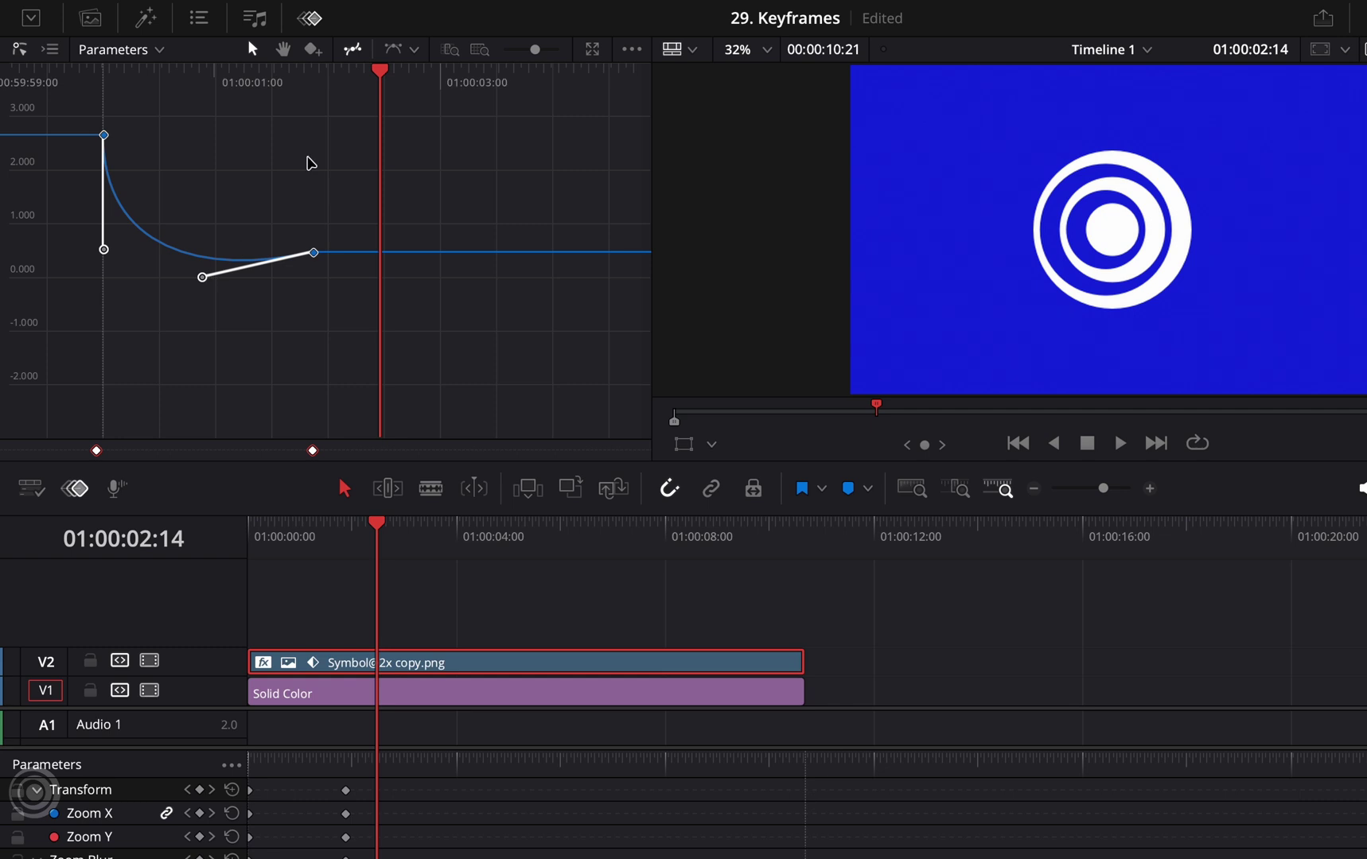
{"action": "left_click_drag", "start_coordinate": [373, 89], "coordinate": [26, 115]}
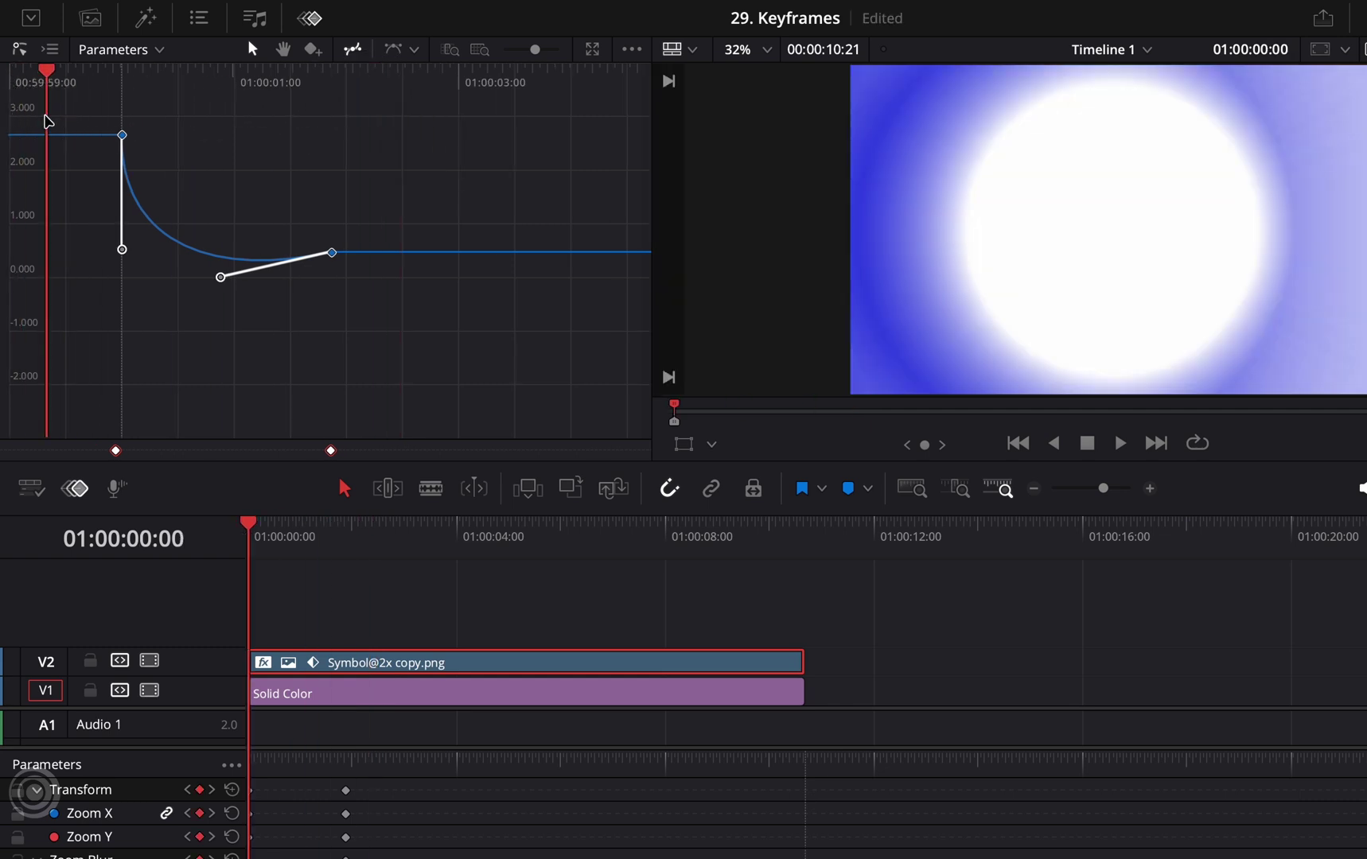
{"action": "key", "text": "space"}
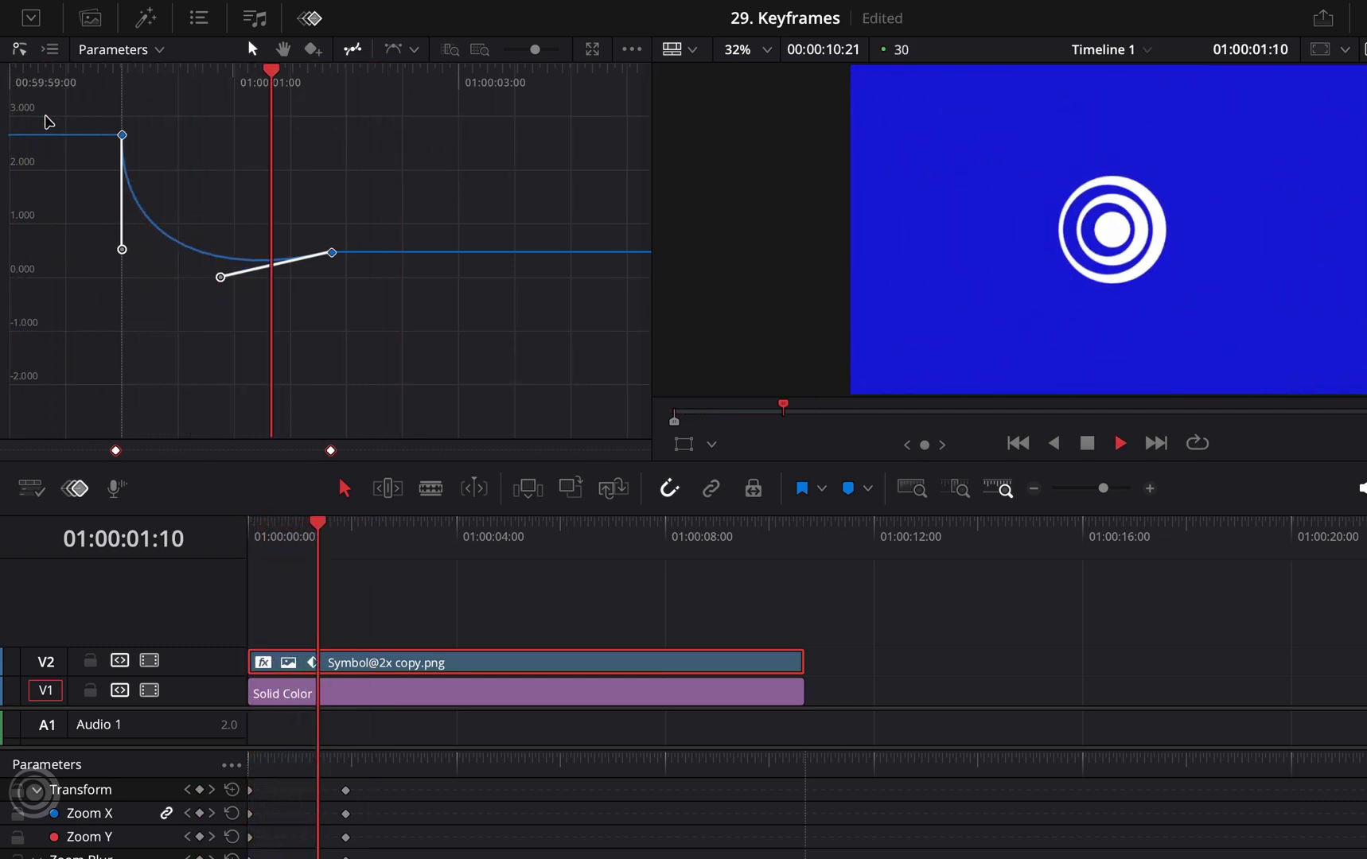
{"action": "key", "text": "space"}
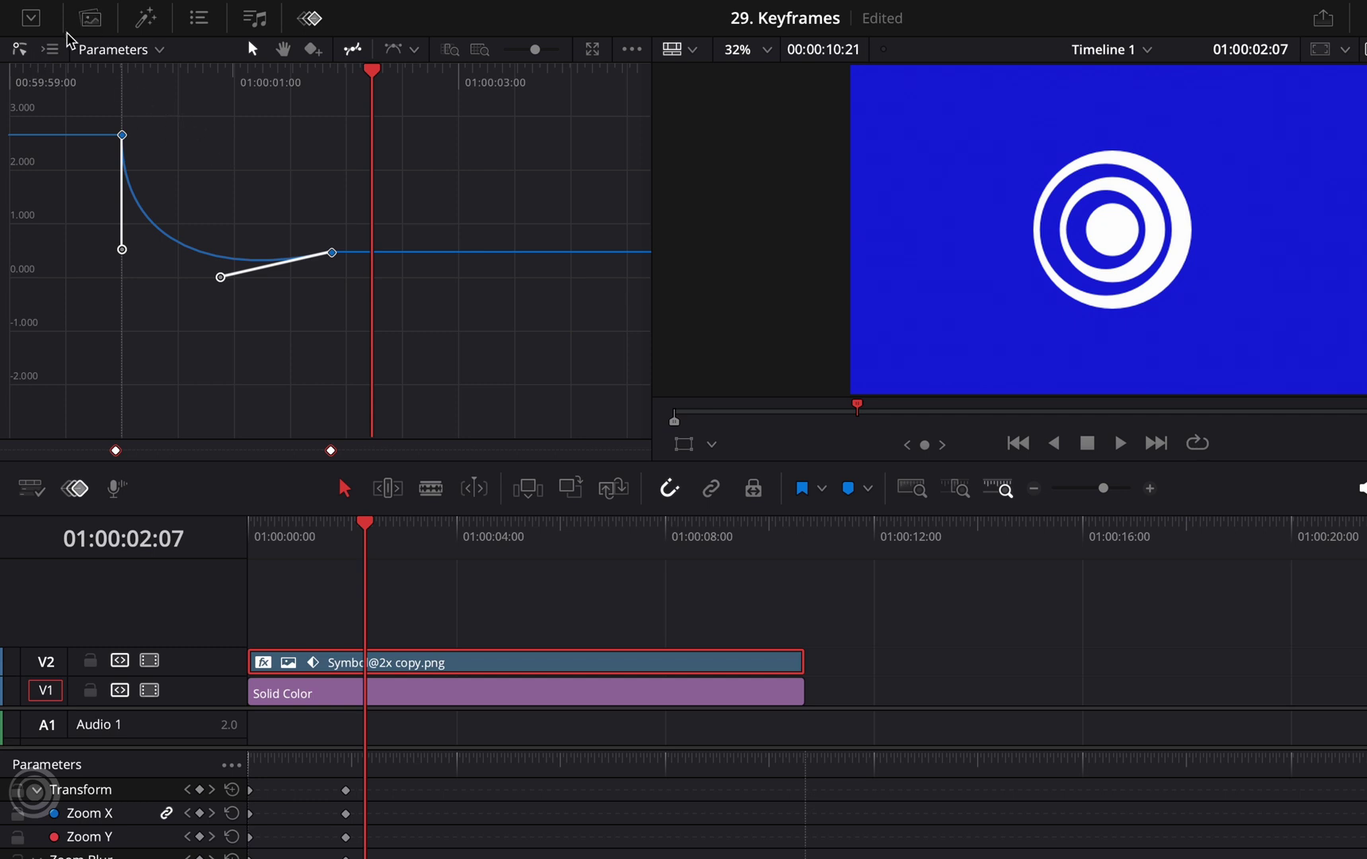
- Turn off the Zoom X and Zoom Y curves and display the Zoom Blur Zoom Amount curve instead
{"action": "left_click", "coordinate": [50, 50]}
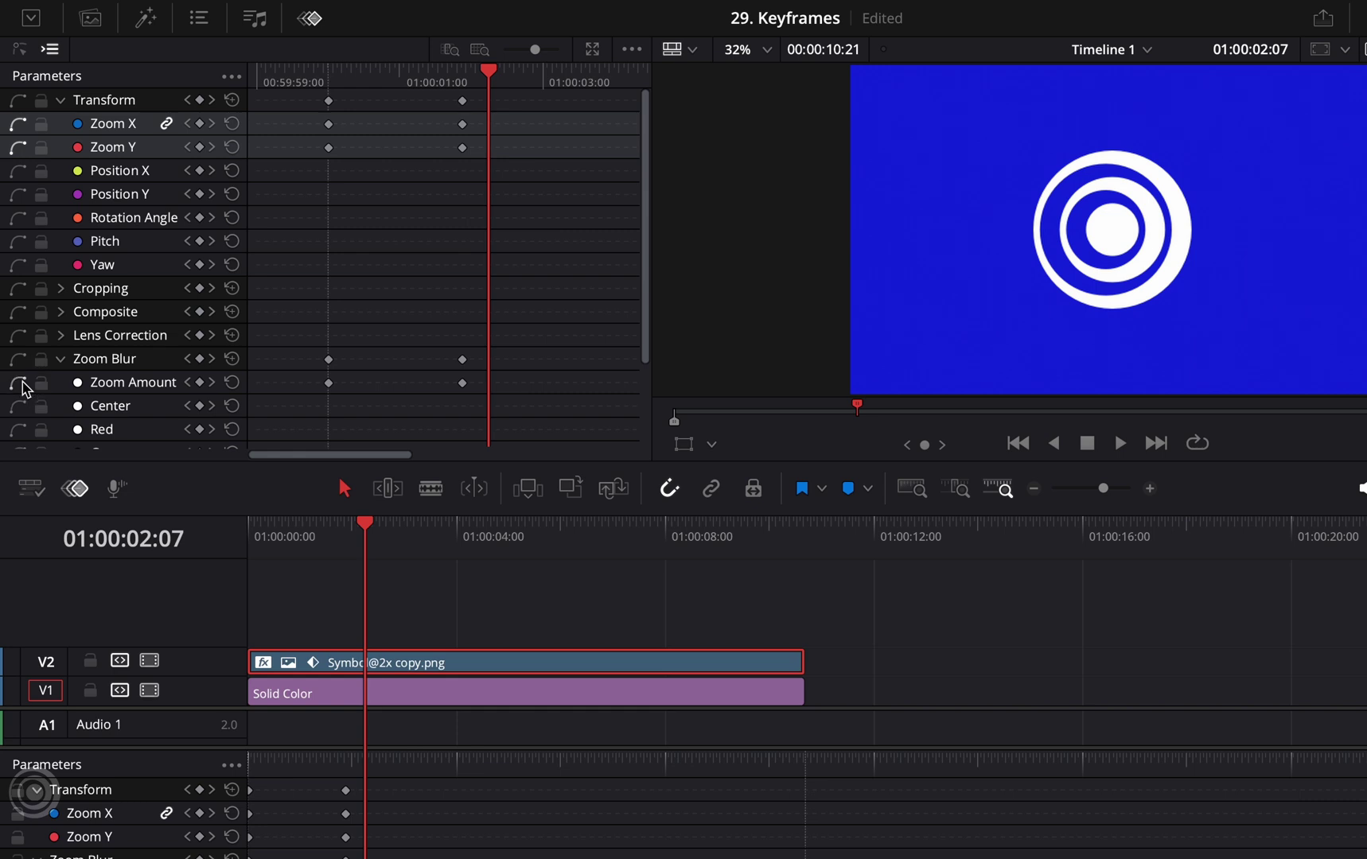
{"action": "left_click", "coordinate": [18, 123]}
{"action": "left_click", "coordinate": [18, 148]}
{"action": "left_click", "coordinate": [19, 384]}
{"action": "left_click", "coordinate": [22, 46]}
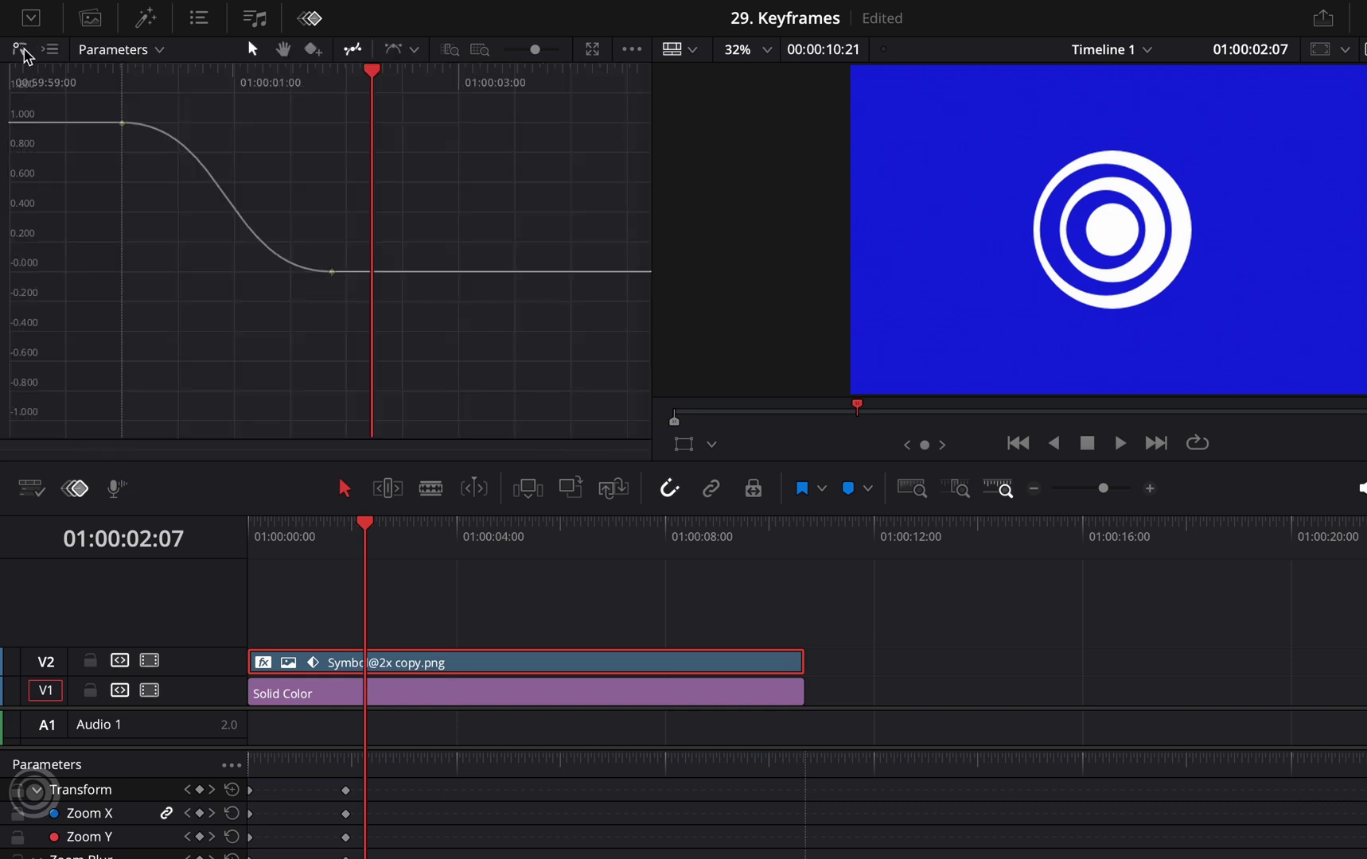
- Pull the first Zoom Amount keyframe's handle straight down to about 0, and play the animation from the start
{"action": "left_click", "coordinate": [114, 110]}
{"action": "left_click", "coordinate": [360, 280]}
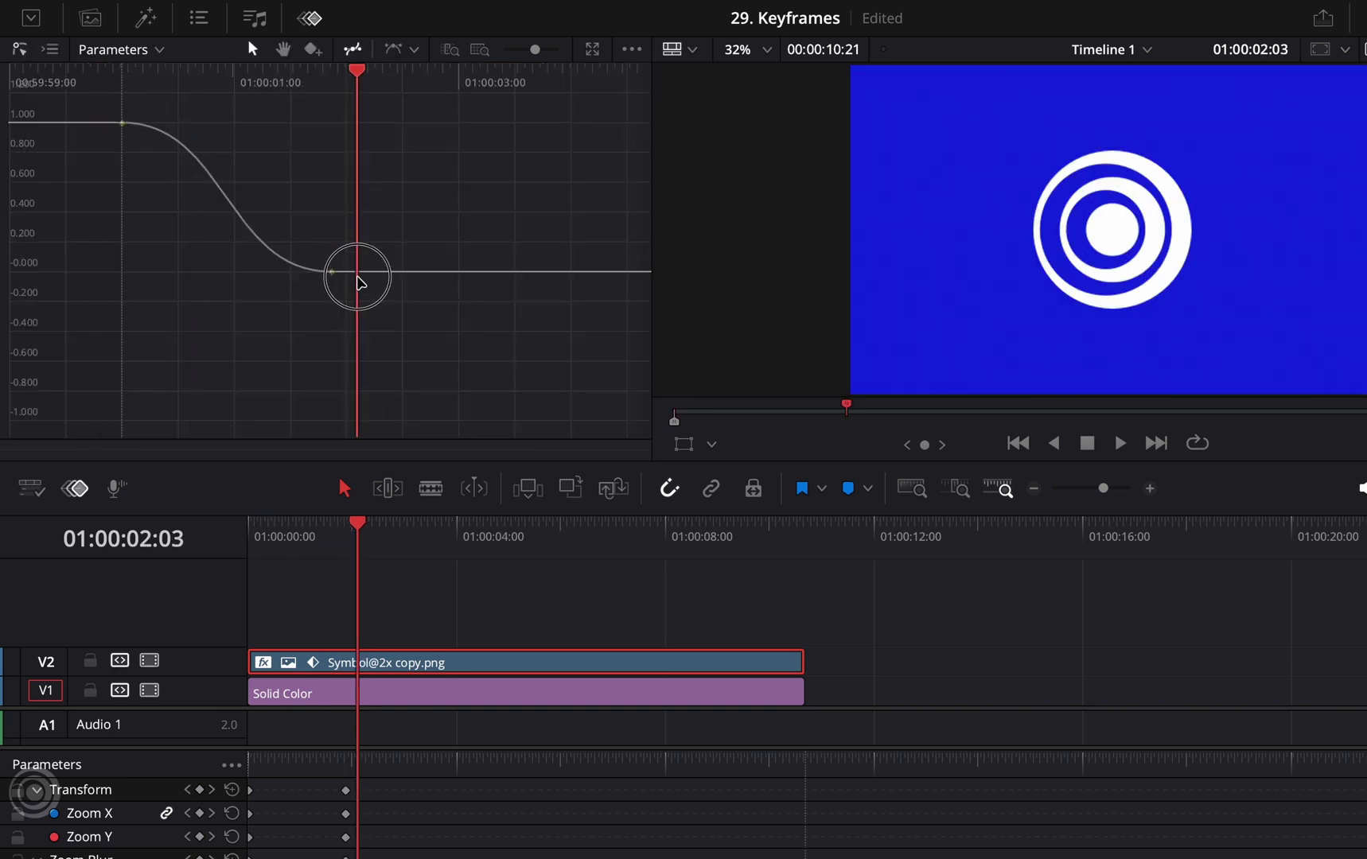
{"action": "left_click", "coordinate": [193, 272]}
{"action": "left_click_drag", "start_coordinate": [374, 297], "coordinate": [116, 111]}
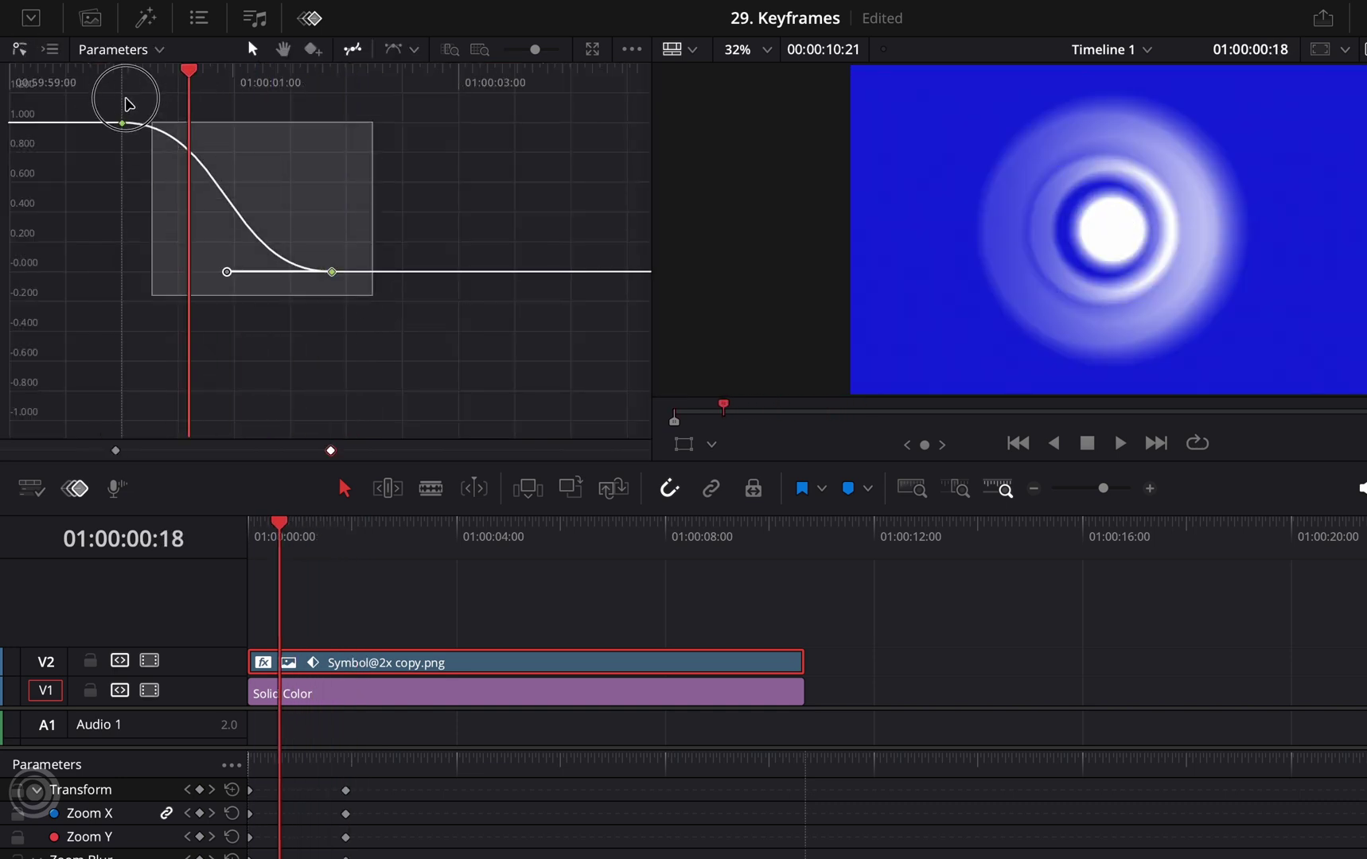
{"action": "left_click_drag", "start_coordinate": [226, 124], "coordinate": [123, 269]}
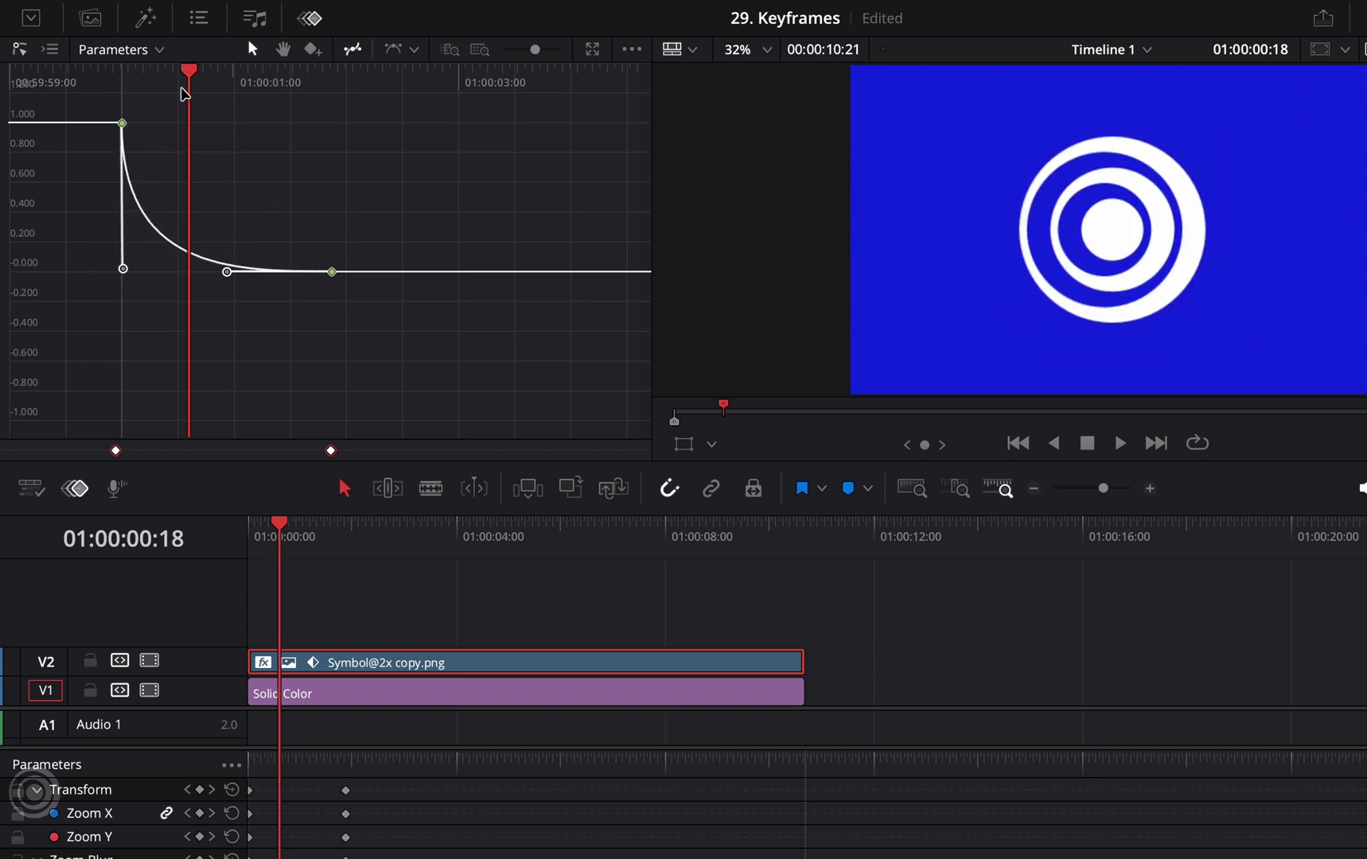
{"action": "left_click_drag", "start_coordinate": [186, 89], "coordinate": [121, 87]}
{"action": "key", "text": "space"}
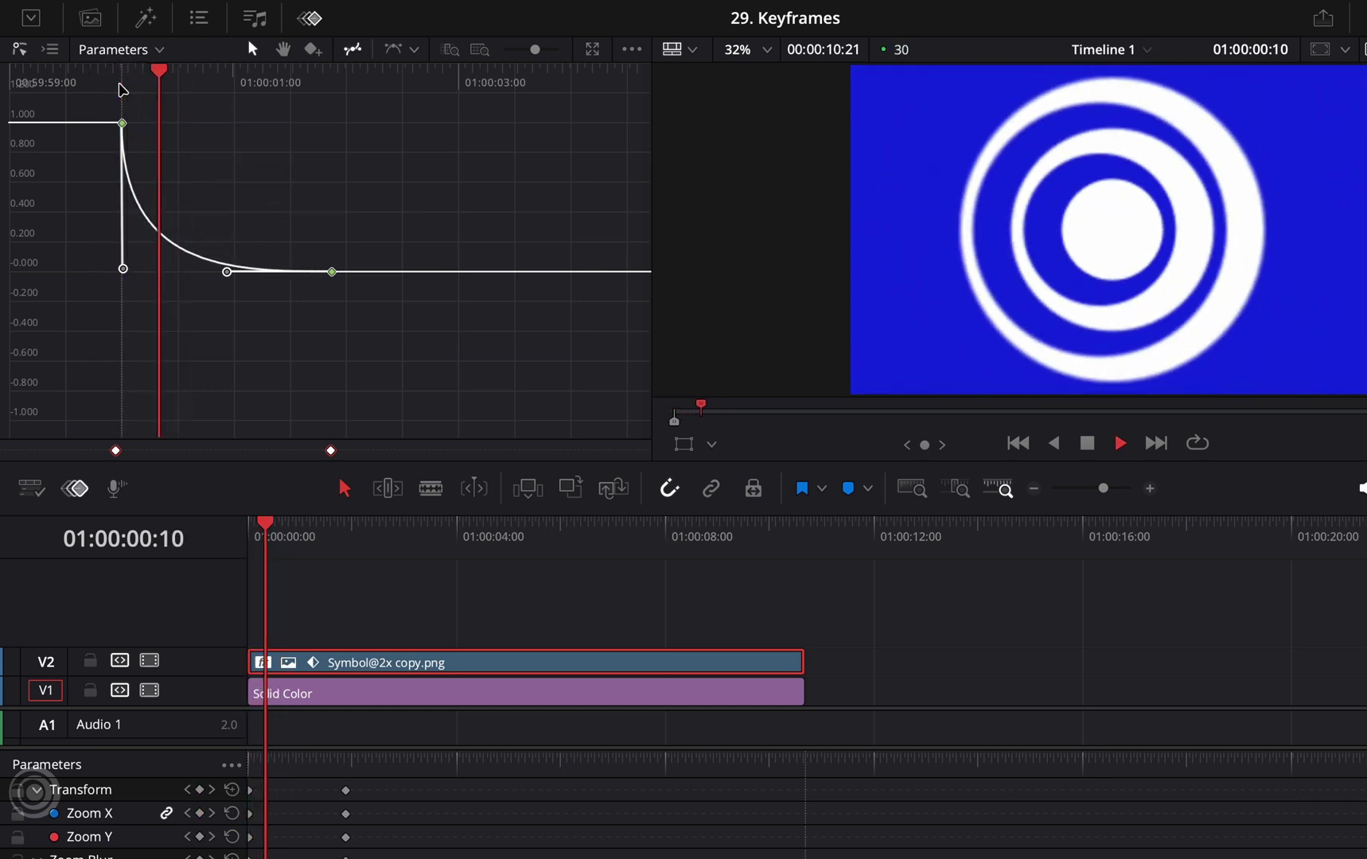
{"action": "key", "text": "space"}
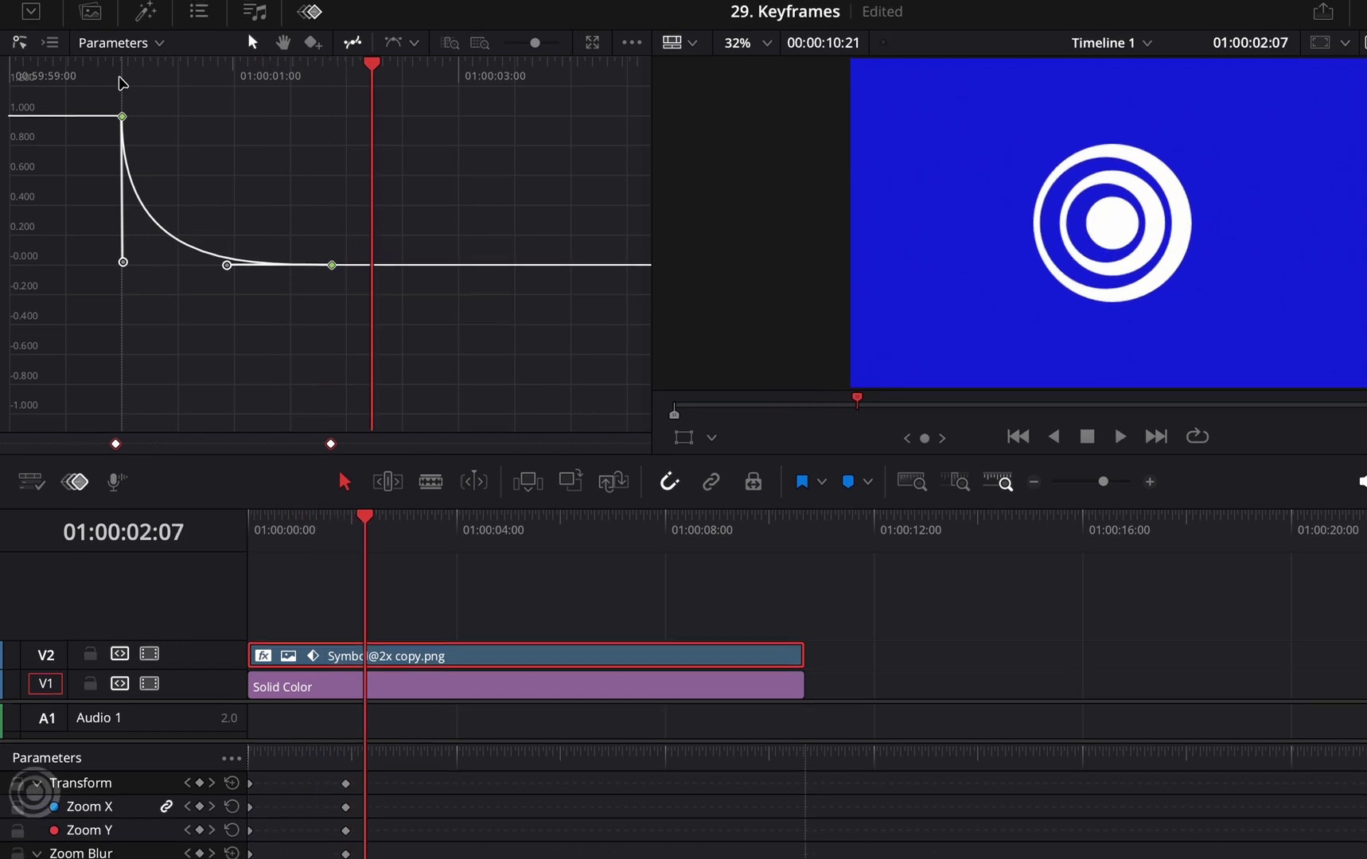
- Move the ending Transform and Zoom Blur keyframes to about 01:00:01:03, and steepen the Zoom Amount curve by pulling its first handle down to about 0
{"action": "left_click_drag", "start_coordinate": [405, 855], "coordinate": [306, 750]}
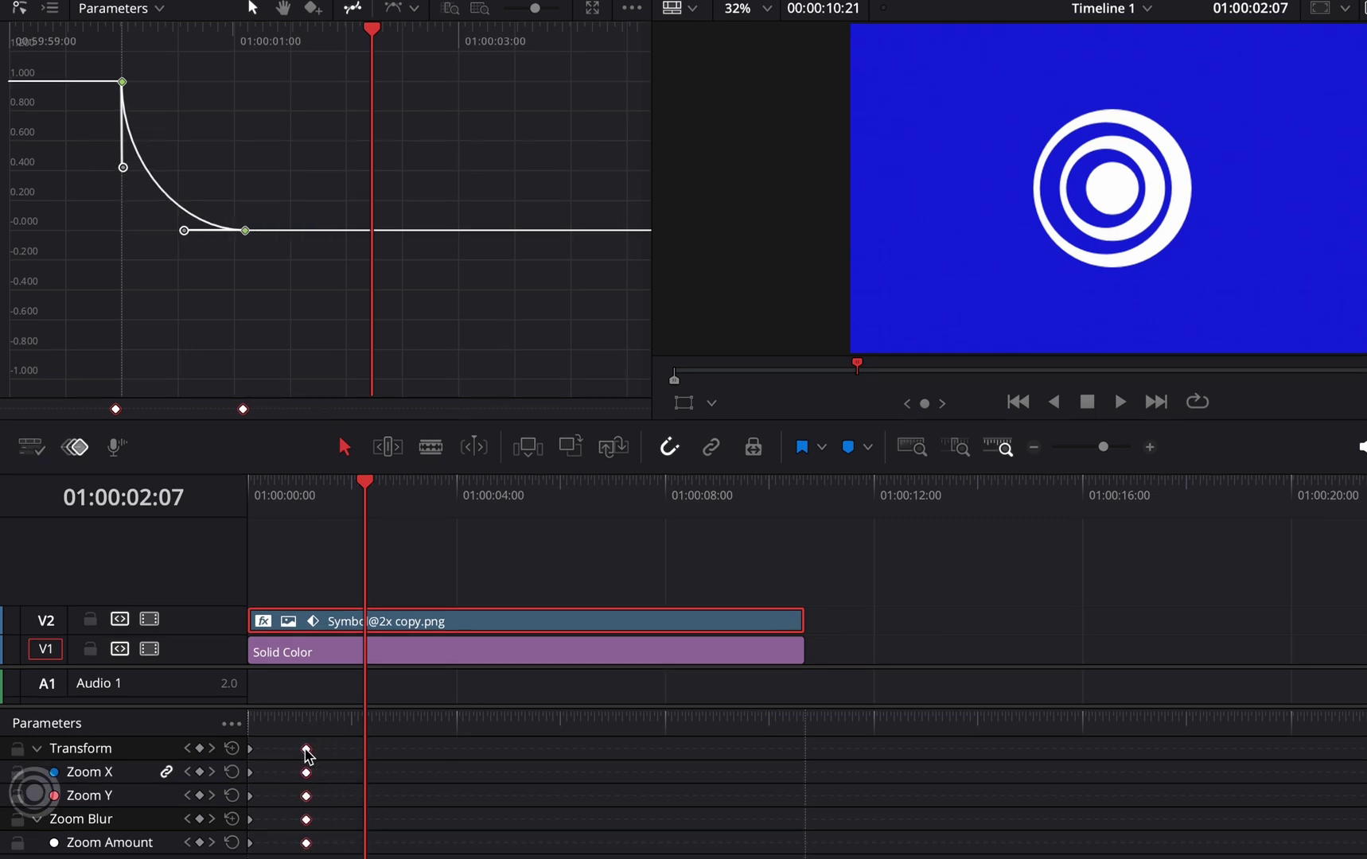
{"action": "left_click_drag", "start_coordinate": [271, 509], "coordinate": [242, 520]}
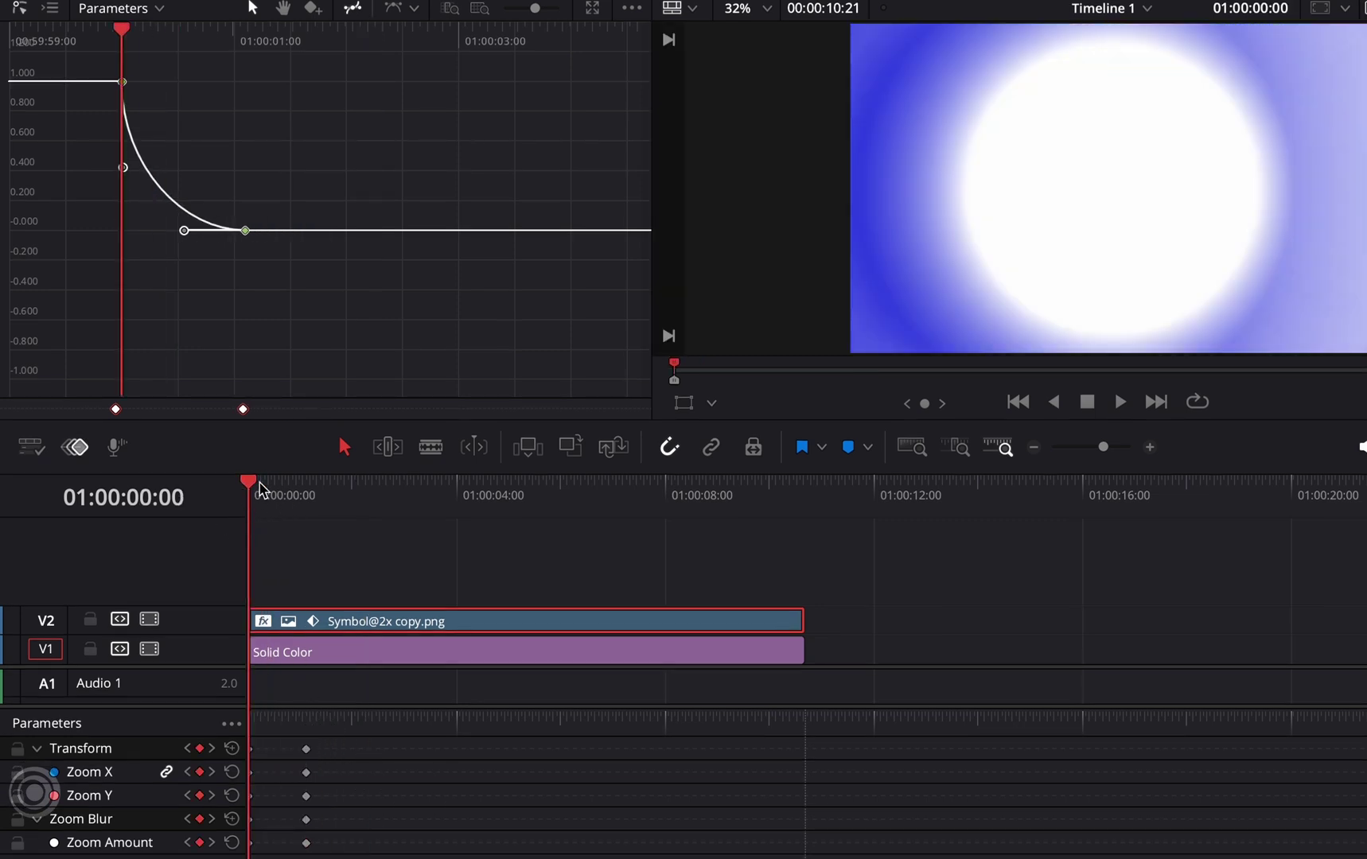
{"action": "left_click_drag", "start_coordinate": [124, 167], "coordinate": [155, 233]}
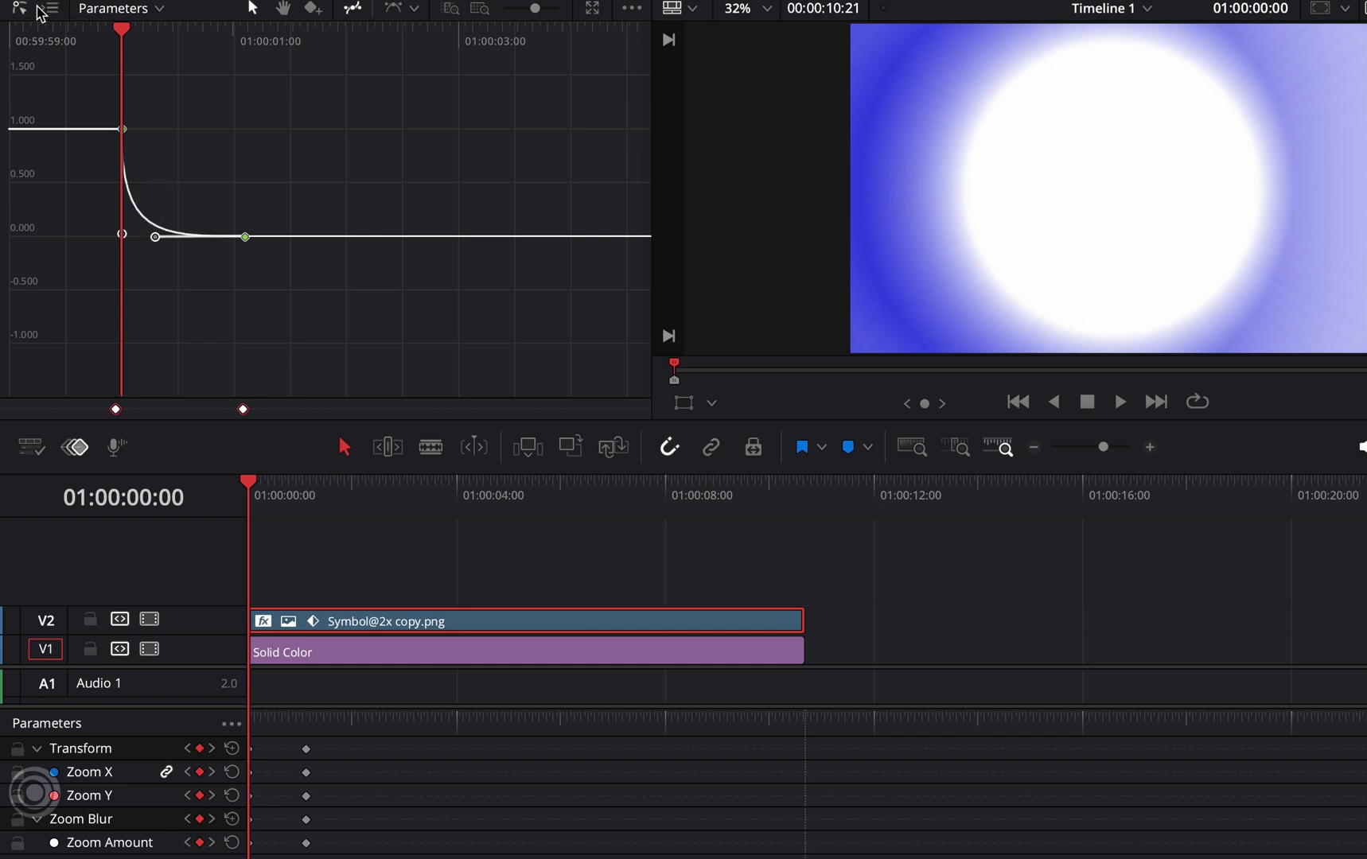
- Display the Zoom X and Zoom Y curves in place of the Zoom Blur Zoom Amount curve
{"action": "left_click", "coordinate": [51, 8]}
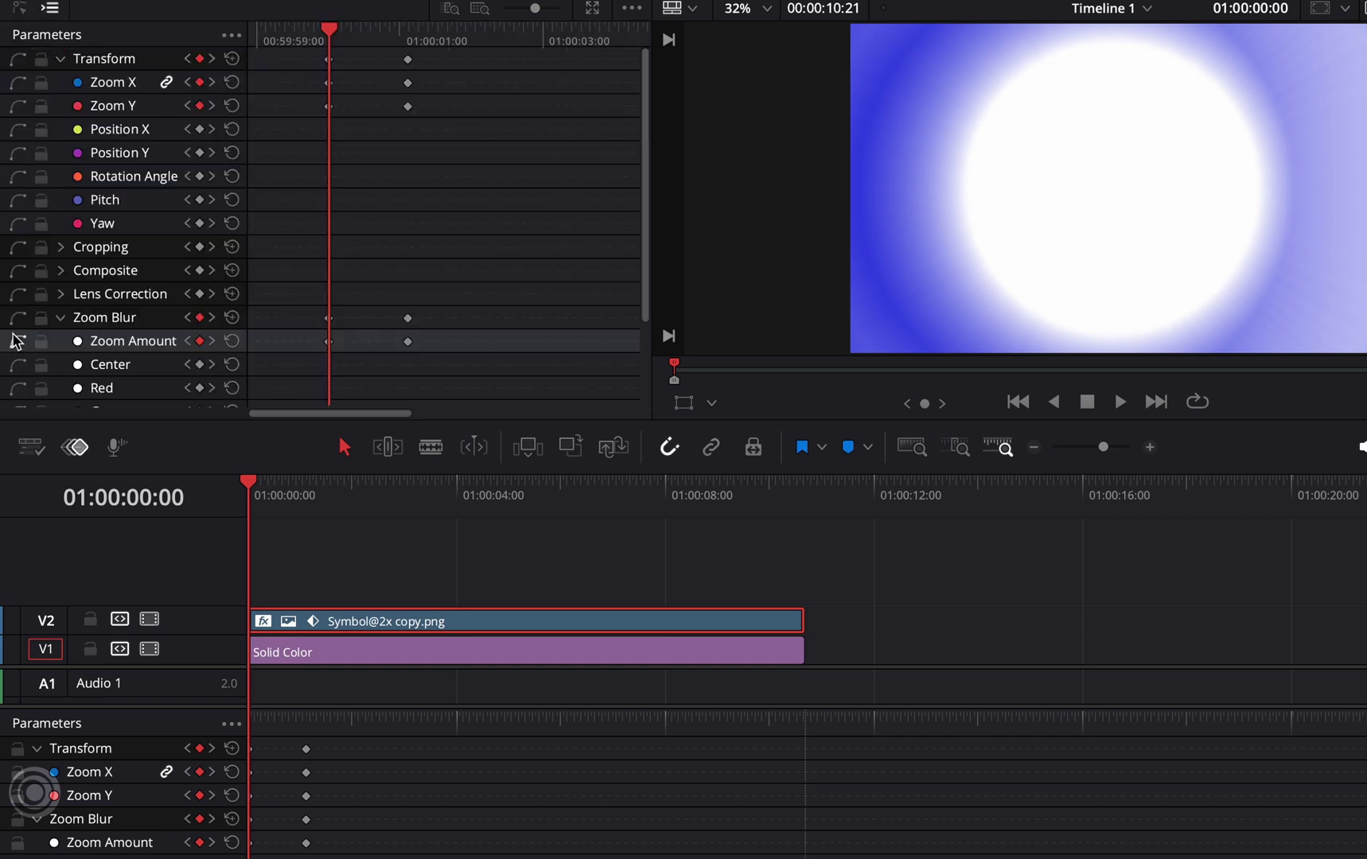
{"action": "left_click", "coordinate": [17, 82]}
{"action": "left_click", "coordinate": [17, 105]}
{"action": "left_click", "coordinate": [17, 8]}
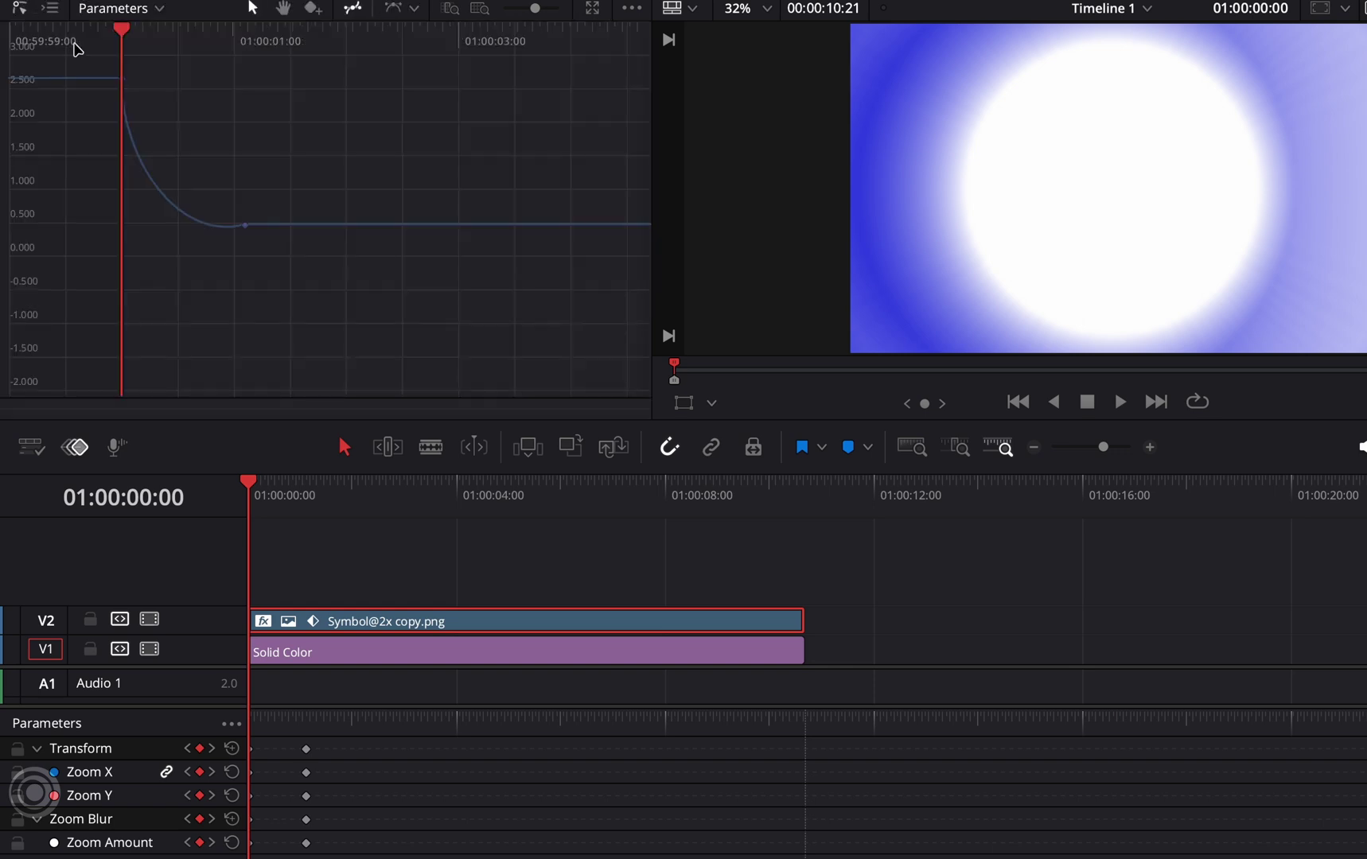
- Pull the first zoom keyframe's handle down to about 0 to steepen the curve, and play the animation twice from the start
{"action": "left_click", "coordinate": [123, 112]}
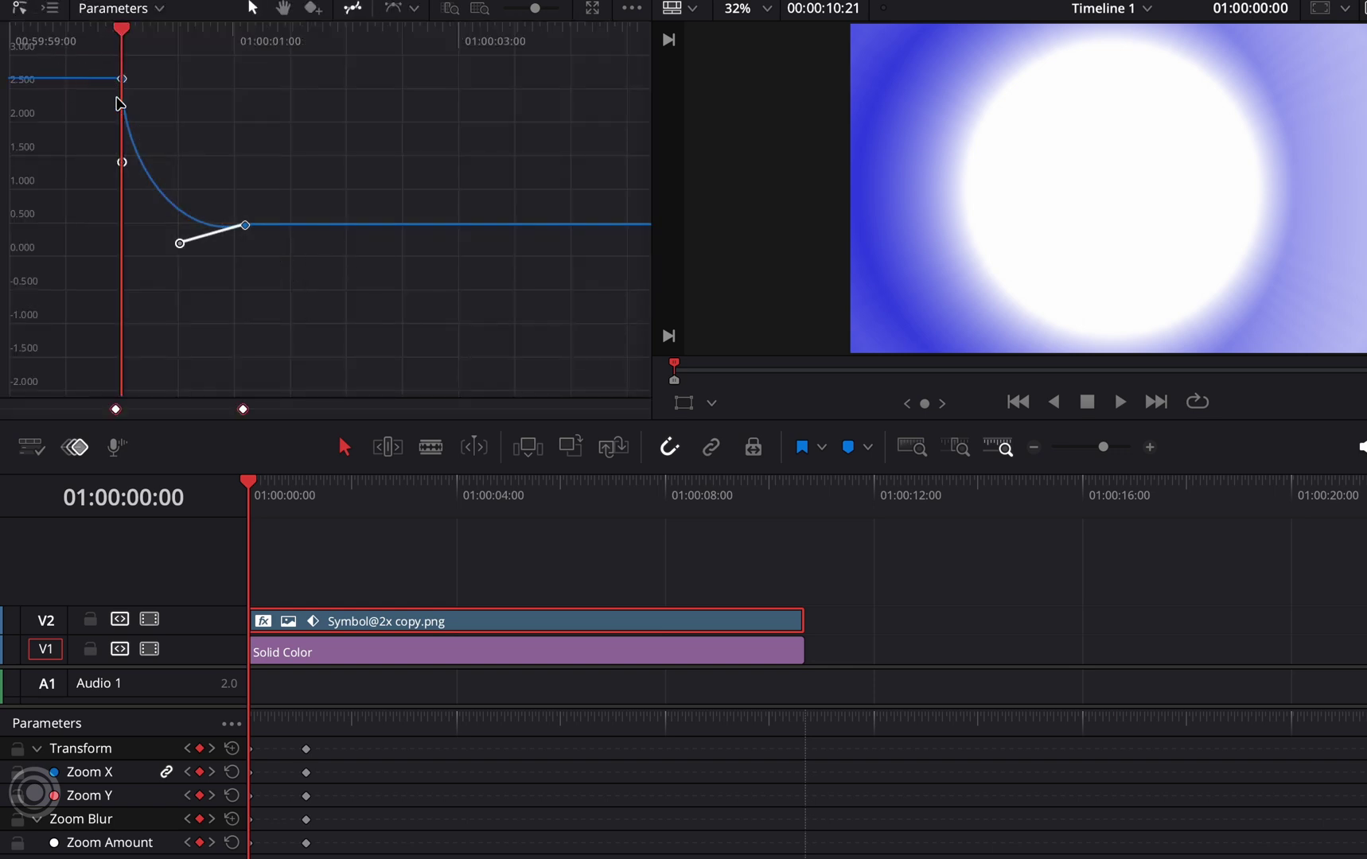
{"action": "left_click_drag", "start_coordinate": [122, 161], "coordinate": [176, 250]}
{"action": "left_click", "coordinate": [308, 139]}
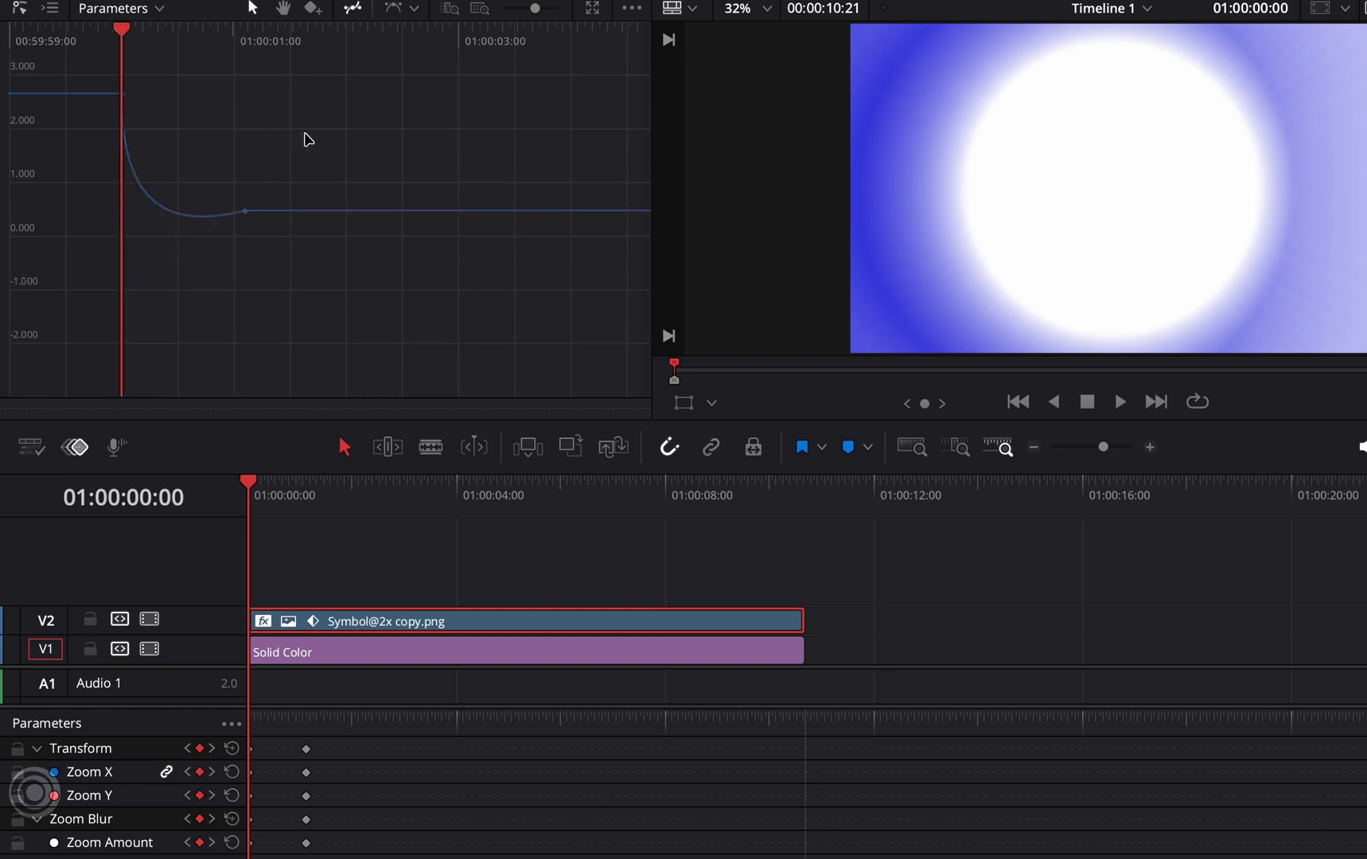
{"action": "key", "text": "space"}
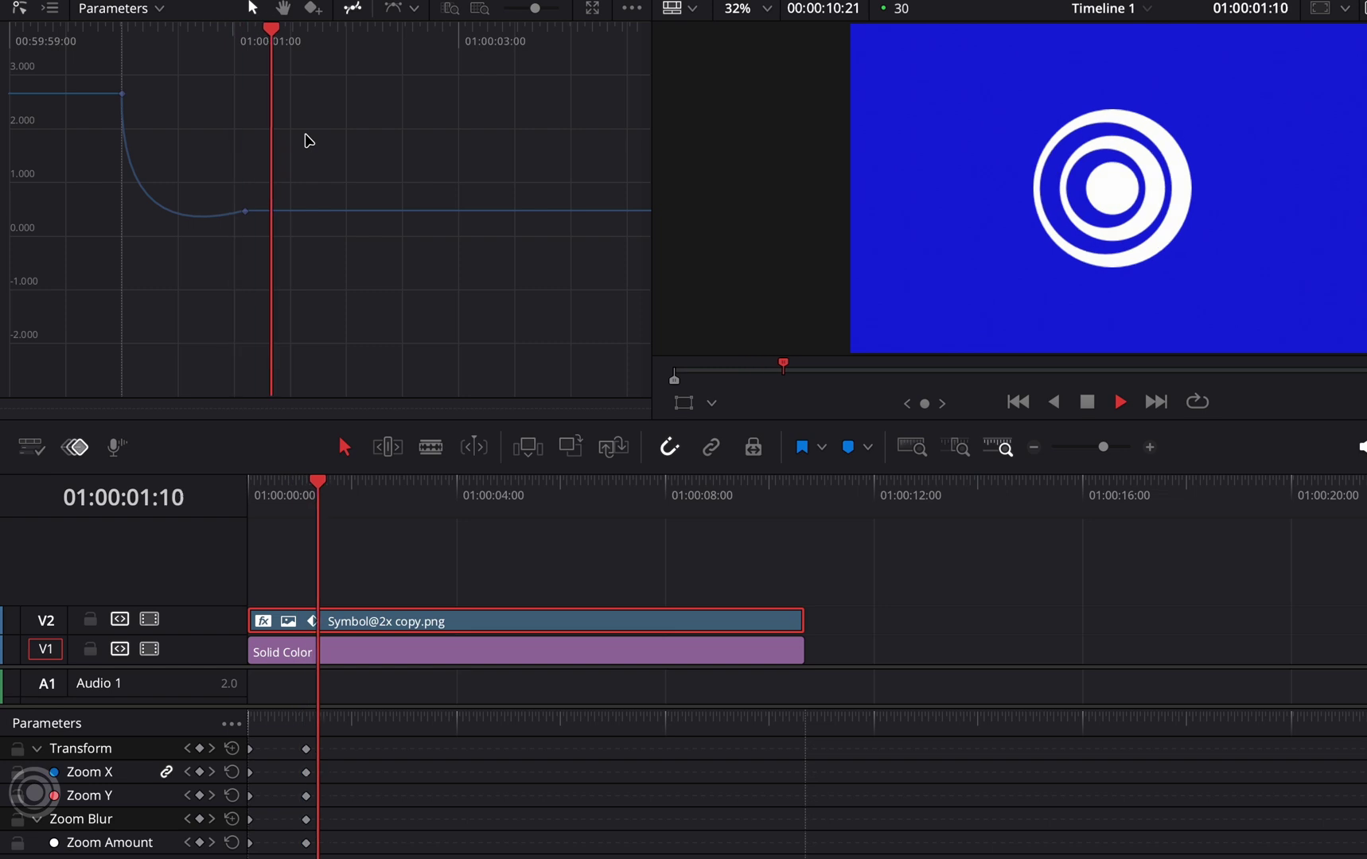
{"action": "key", "text": "space"}
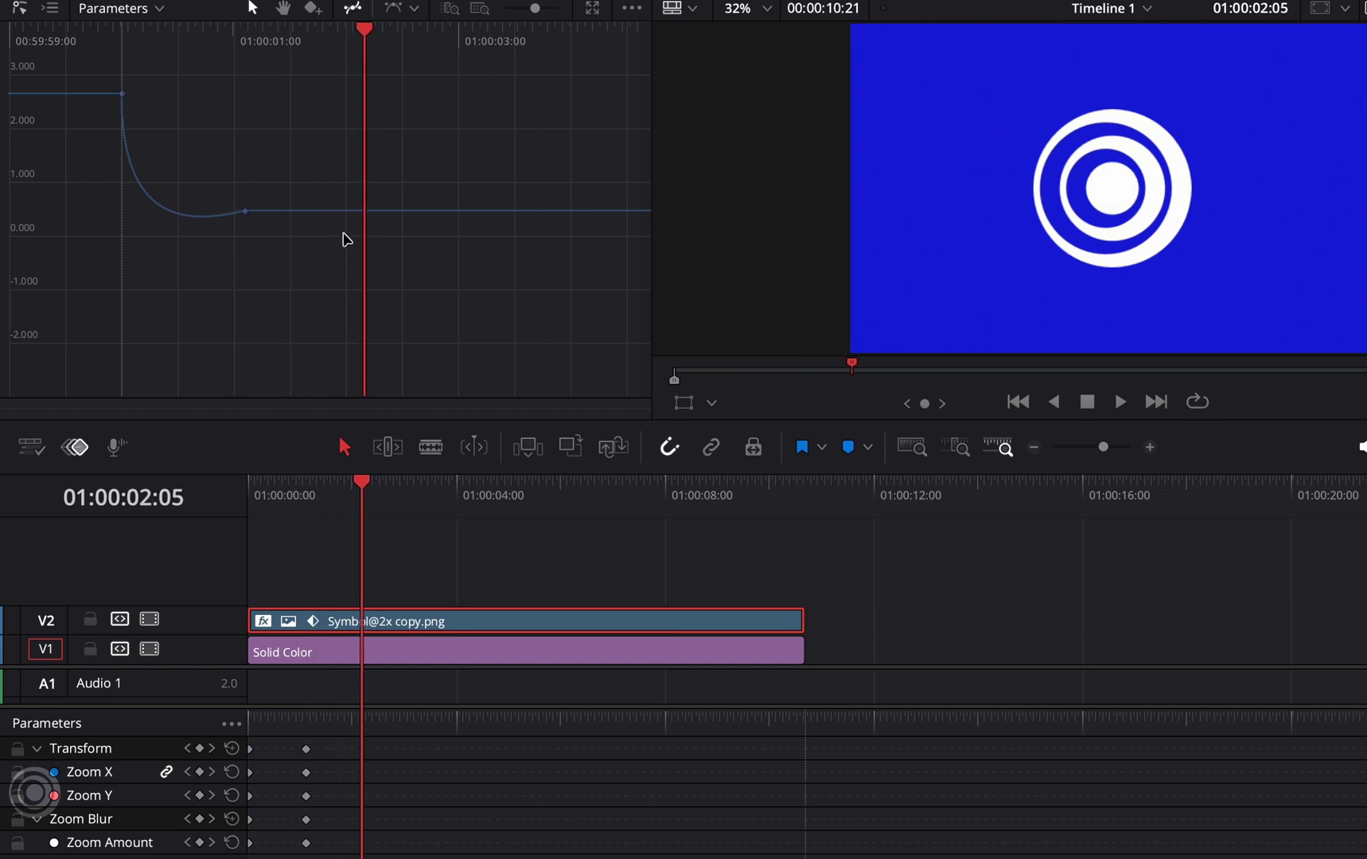
{"action": "key", "text": "Home"}
{"action": "key", "text": "space"}
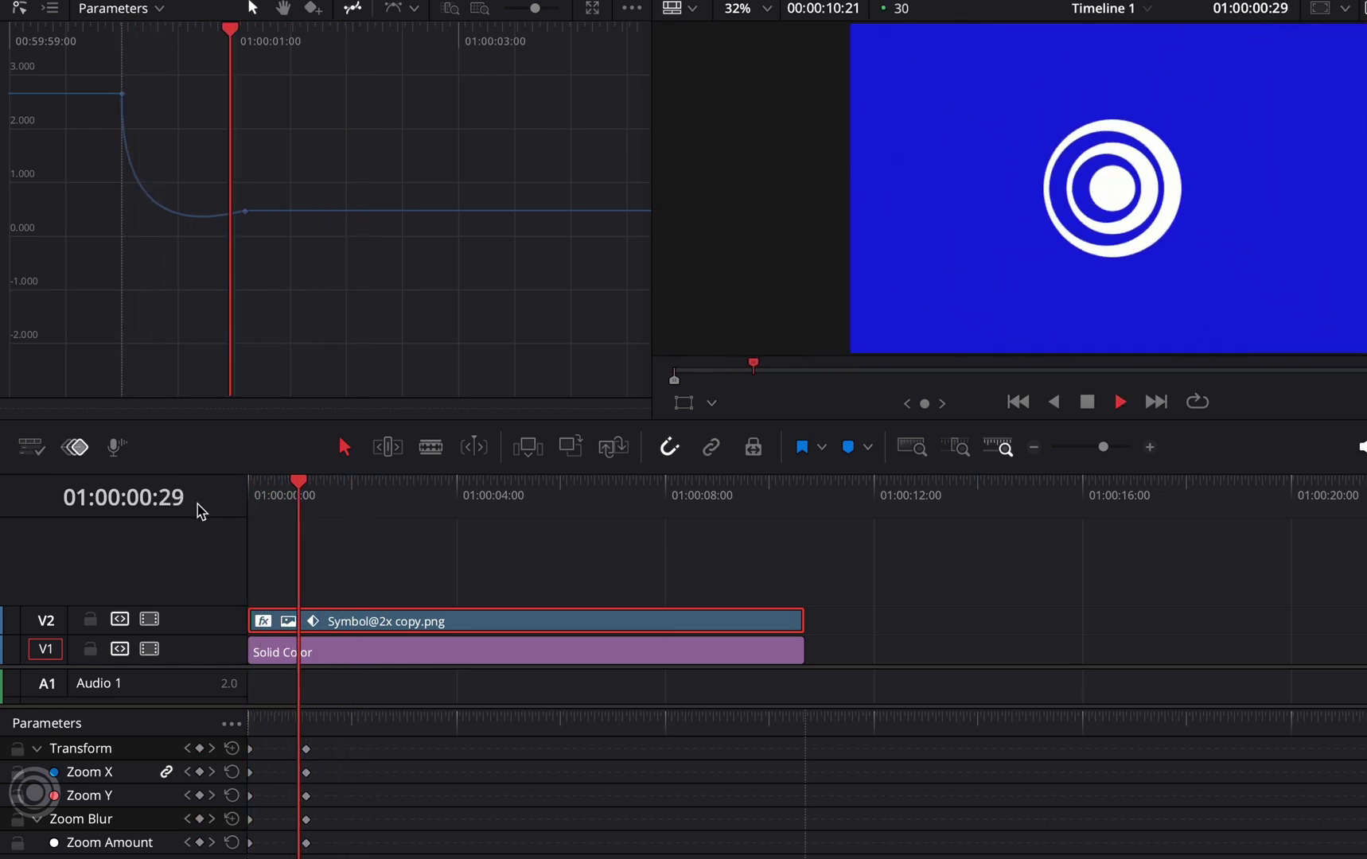
{"action": "key", "text": "space"}
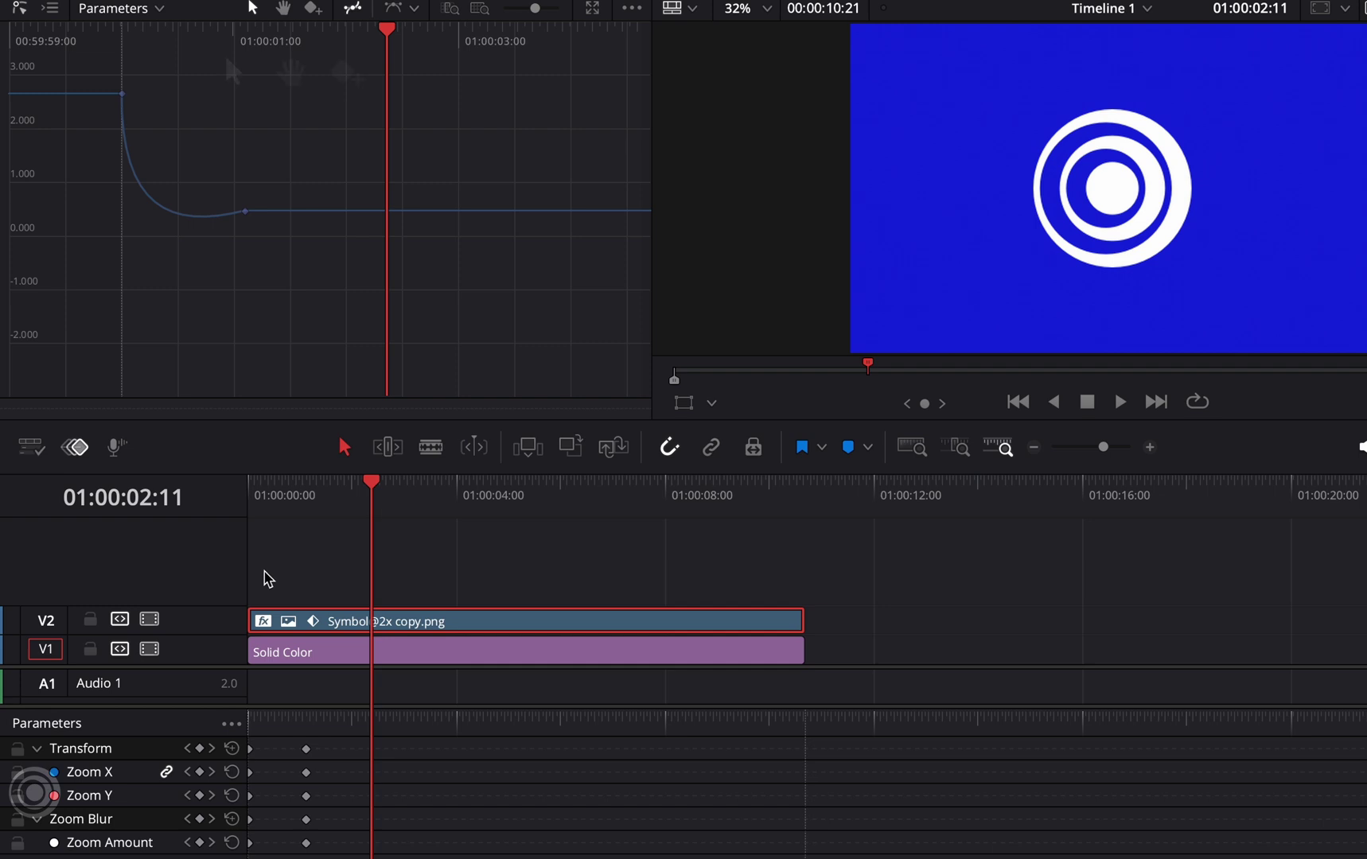
- Add a zoom keyframe of about 0.5 between the existing two, slant its handles upward, and play the animation from the start
{"action": "left_click", "coordinate": [311, 14]}
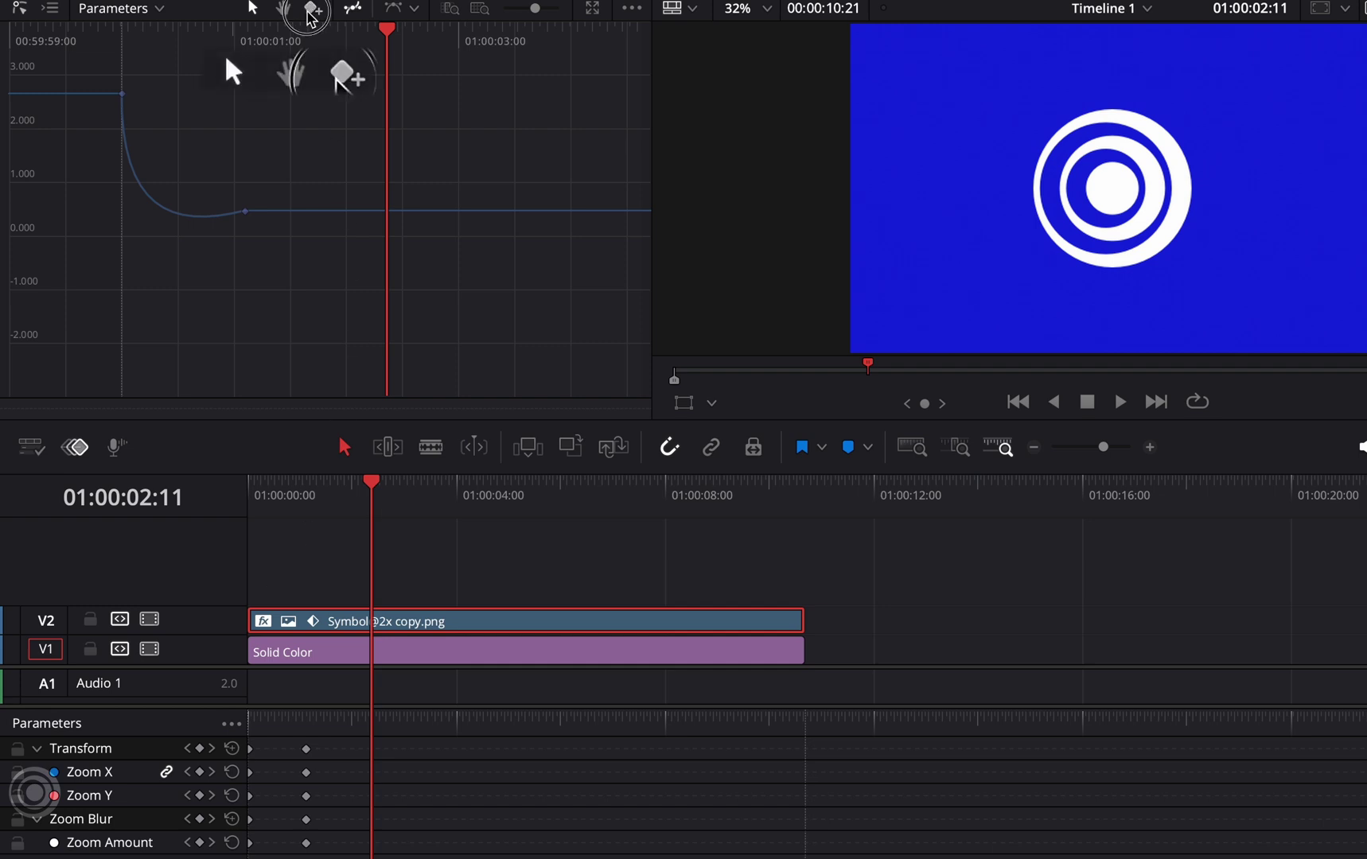
{"action": "left_click", "coordinate": [166, 214]}
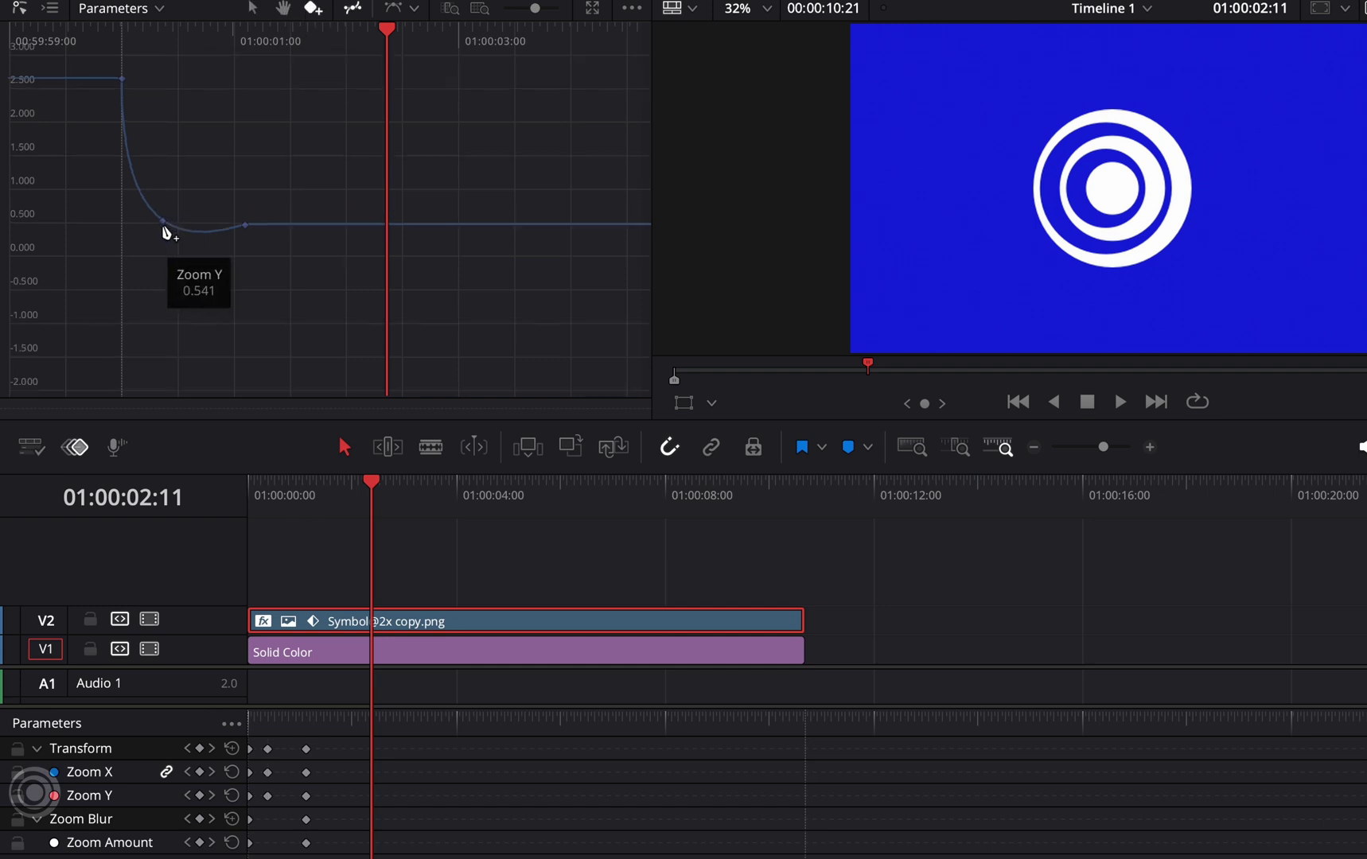
{"action": "mouse_move", "coordinate": [165, 224]}
{"action": "left_mouse_down"}
{"action": "mouse_move", "coordinate": [185, 241]}
{"action": "mouse_move", "coordinate": [194, 220]}
{"action": "mouse_move", "coordinate": [181, 212]}
{"action": "left_mouse_up"}
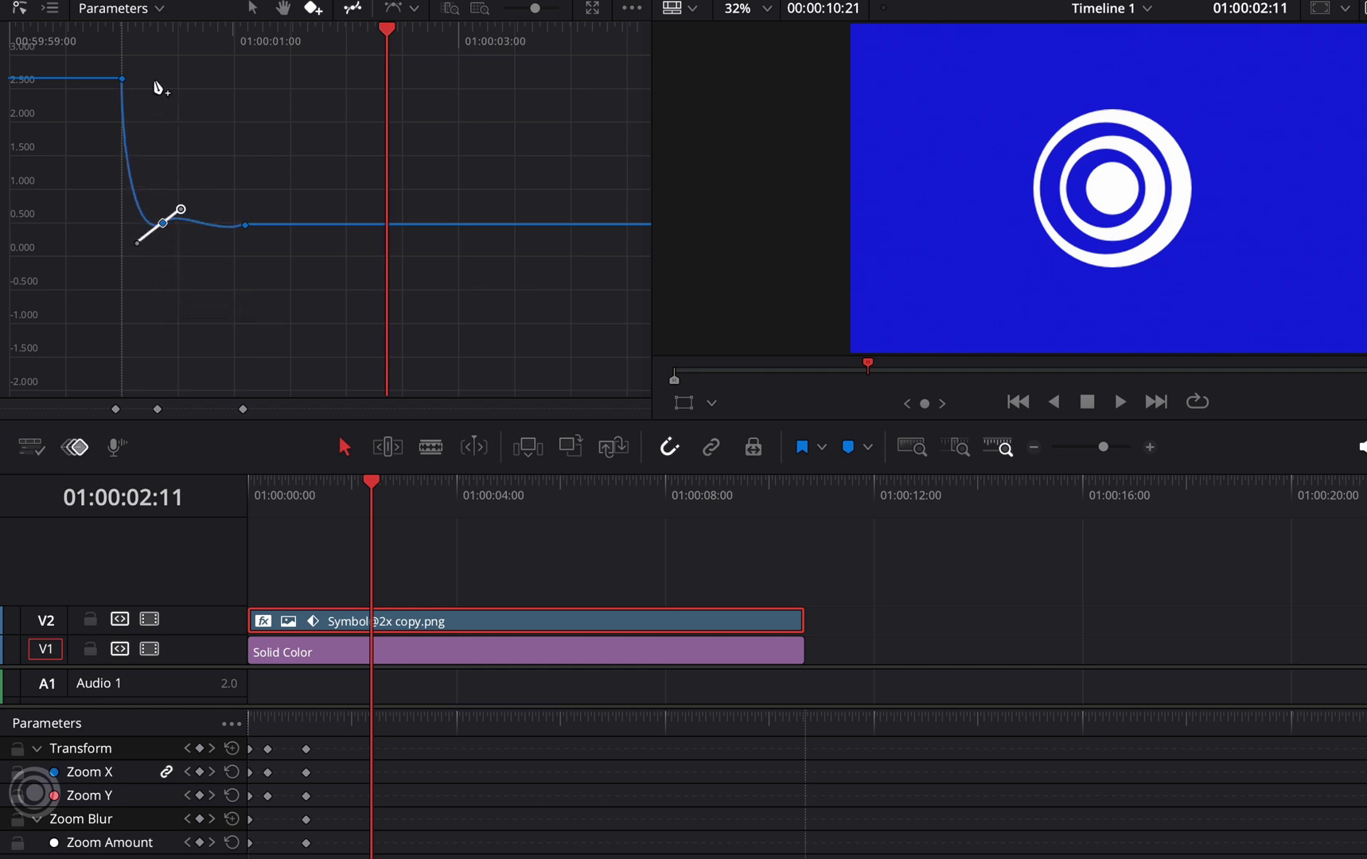
{"action": "left_click_drag", "start_coordinate": [385, 52], "coordinate": [124, 68]}
{"action": "key", "text": "space"}
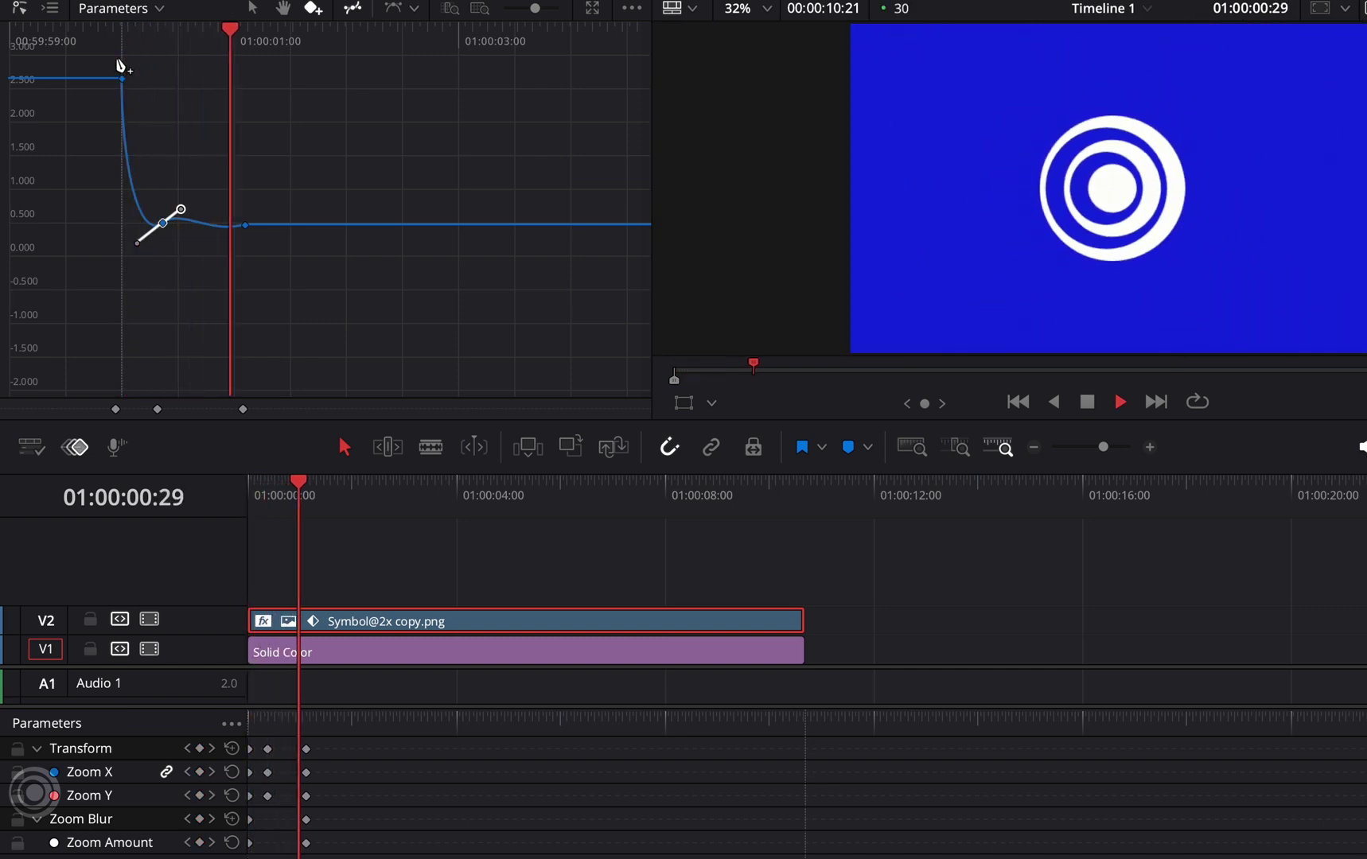
{"action": "key", "text": "space"}
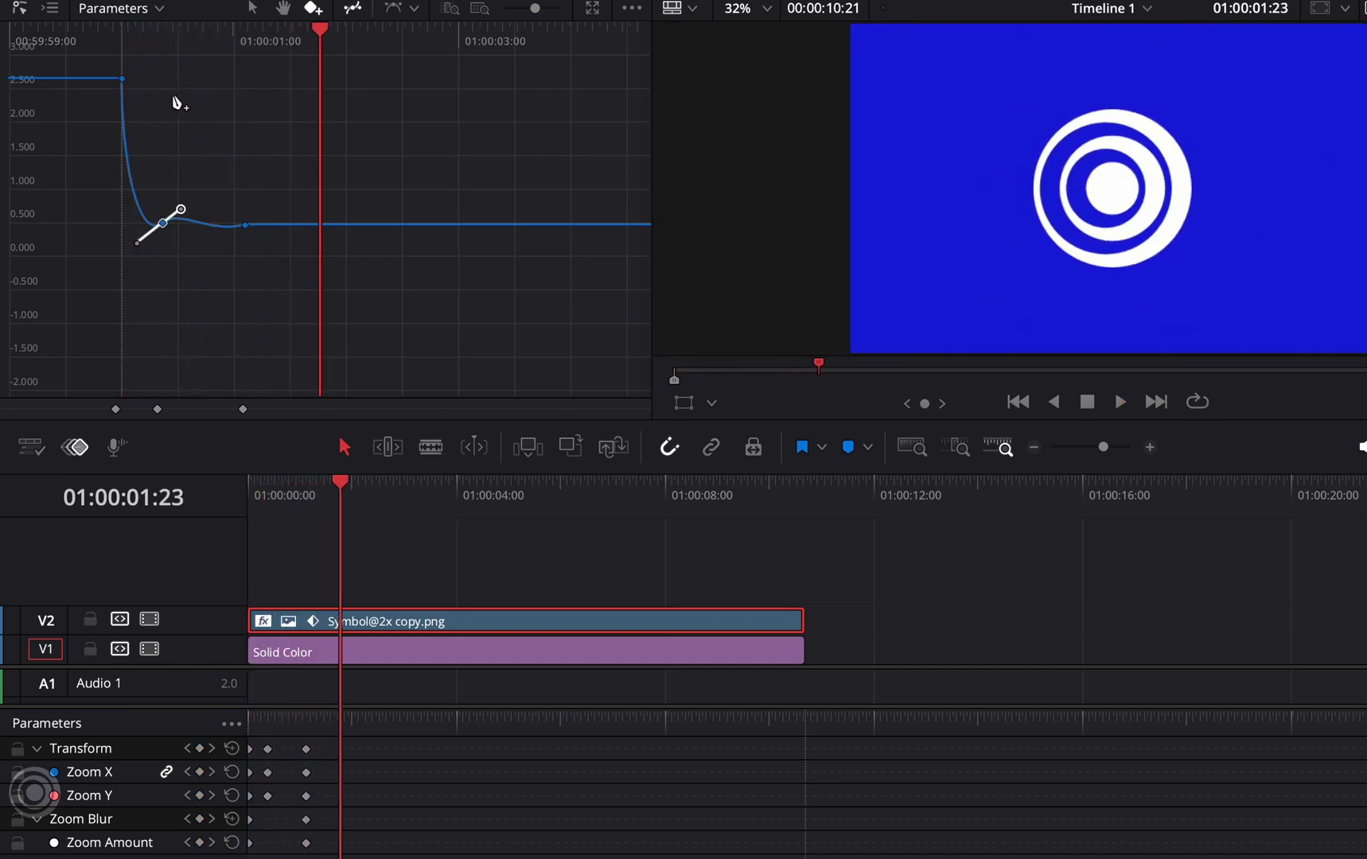
- Raise the middle zoom keyframe to about 1.2 and shift it slightly later, then play the animation from 01:00:00:00
{"action": "left_click", "coordinate": [284, 10]}
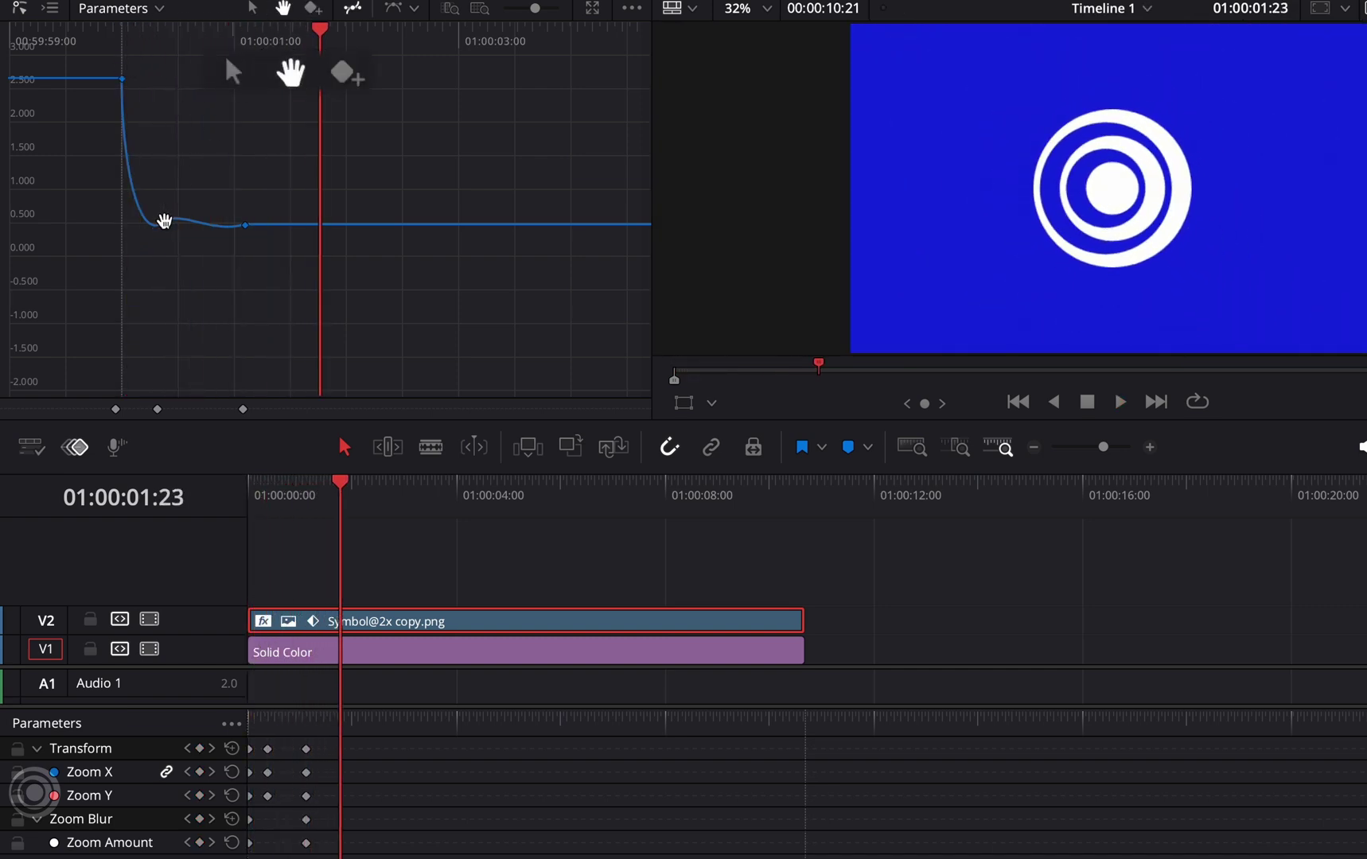
{"action": "left_click_drag", "start_coordinate": [164, 221], "coordinate": [266, 222]}
{"action": "left_click", "coordinate": [252, 8]}
{"action": "mouse_move", "coordinate": [171, 226]}
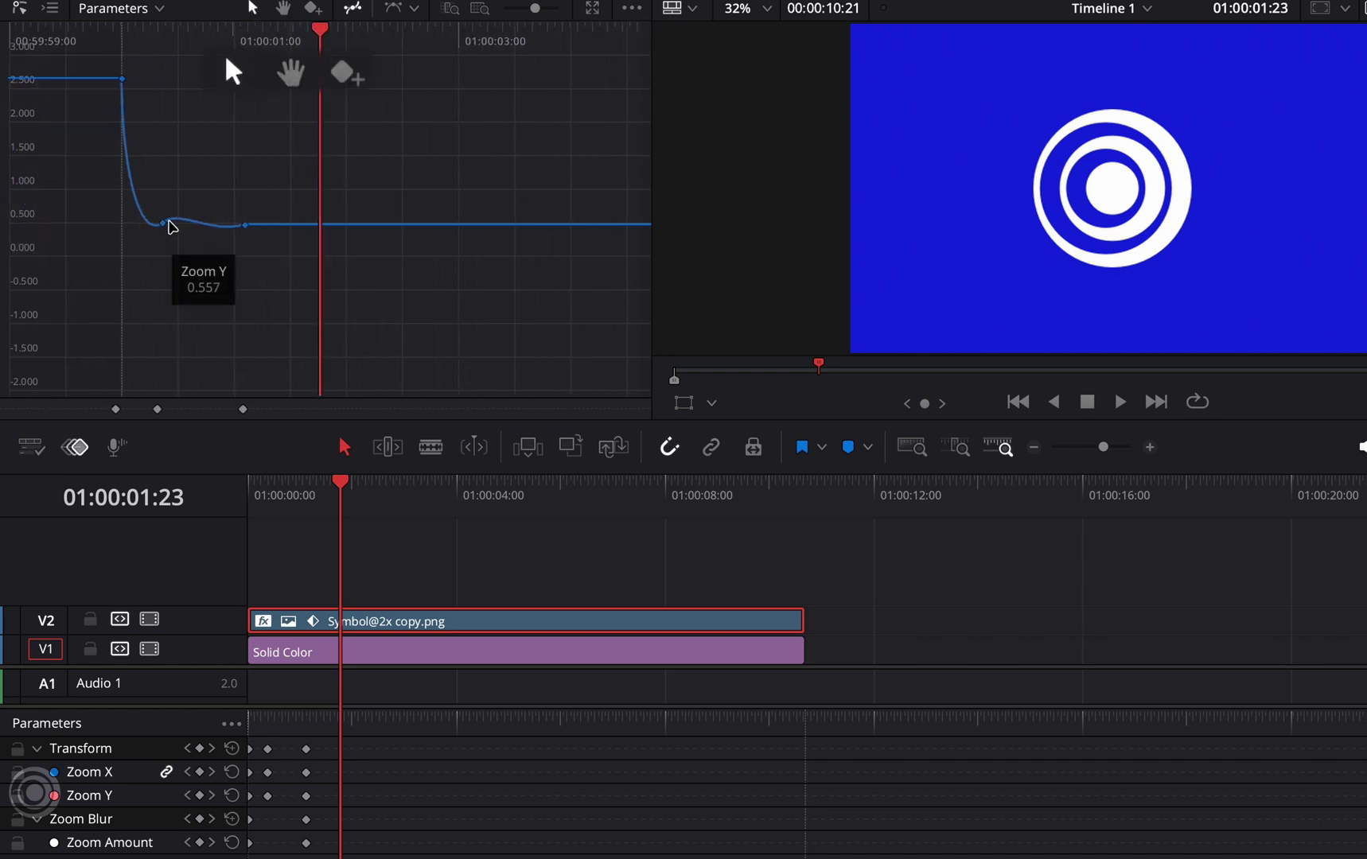
{"action": "left_click_drag", "start_coordinate": [171, 226], "coordinate": [180, 180]}
{"action": "left_click", "coordinate": [125, 36]}
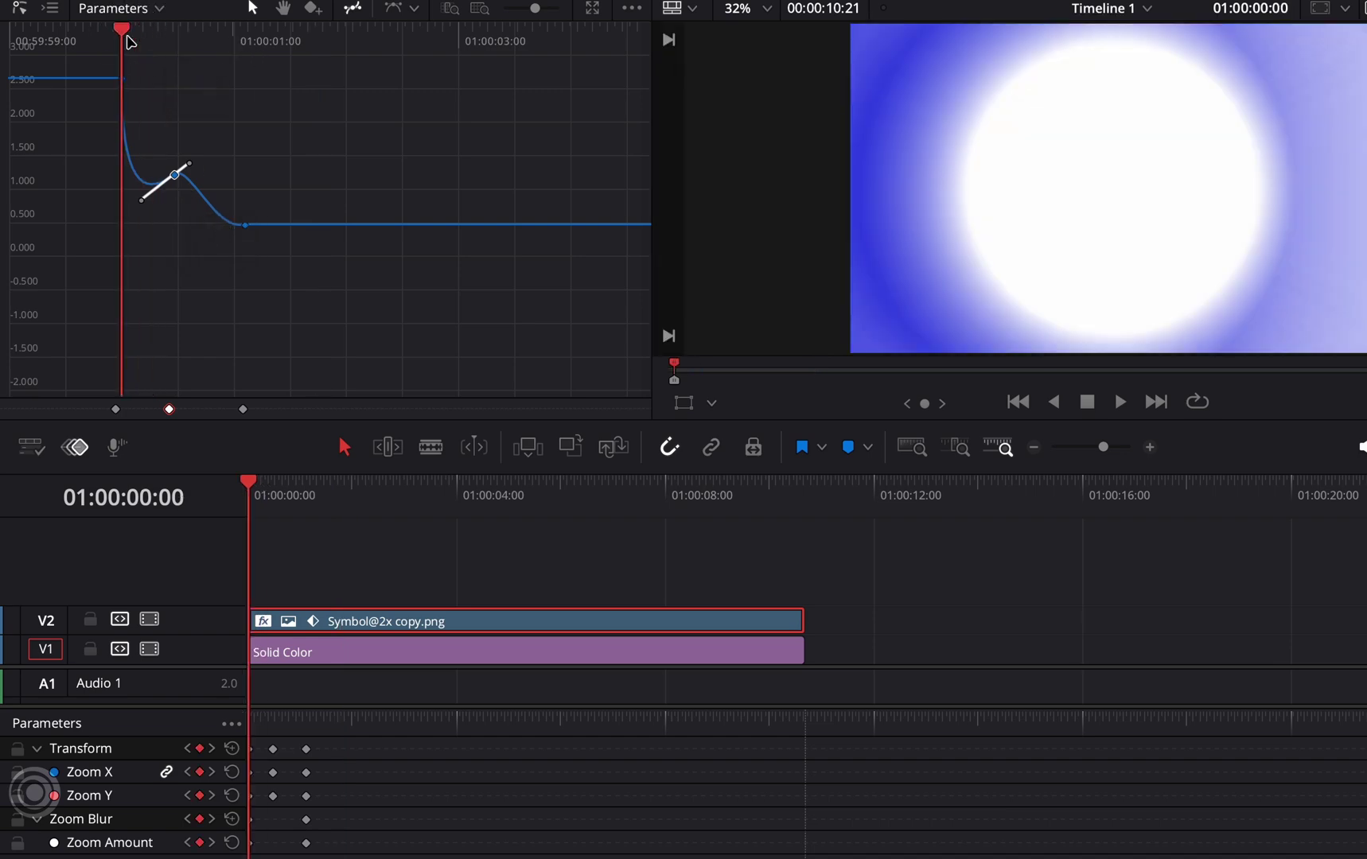
{"action": "key", "text": "space"}
{"action": "key", "text": "space"}
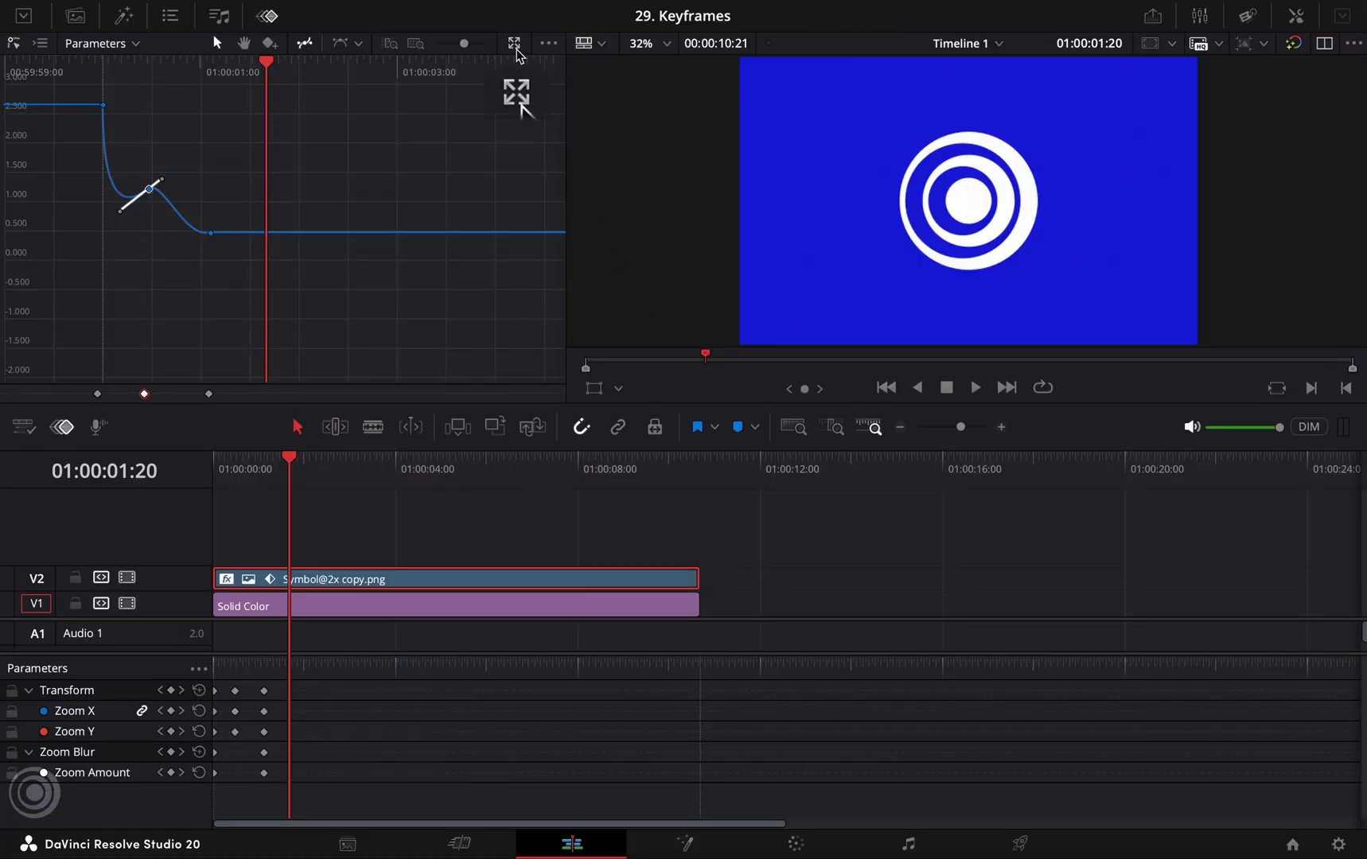
- Expand the keyframe editor to full size and display the Zoom Blur Zoom Amount curve in place of the Zoom X and Zoom Y curves
{"action": "left_click", "coordinate": [515, 47]}
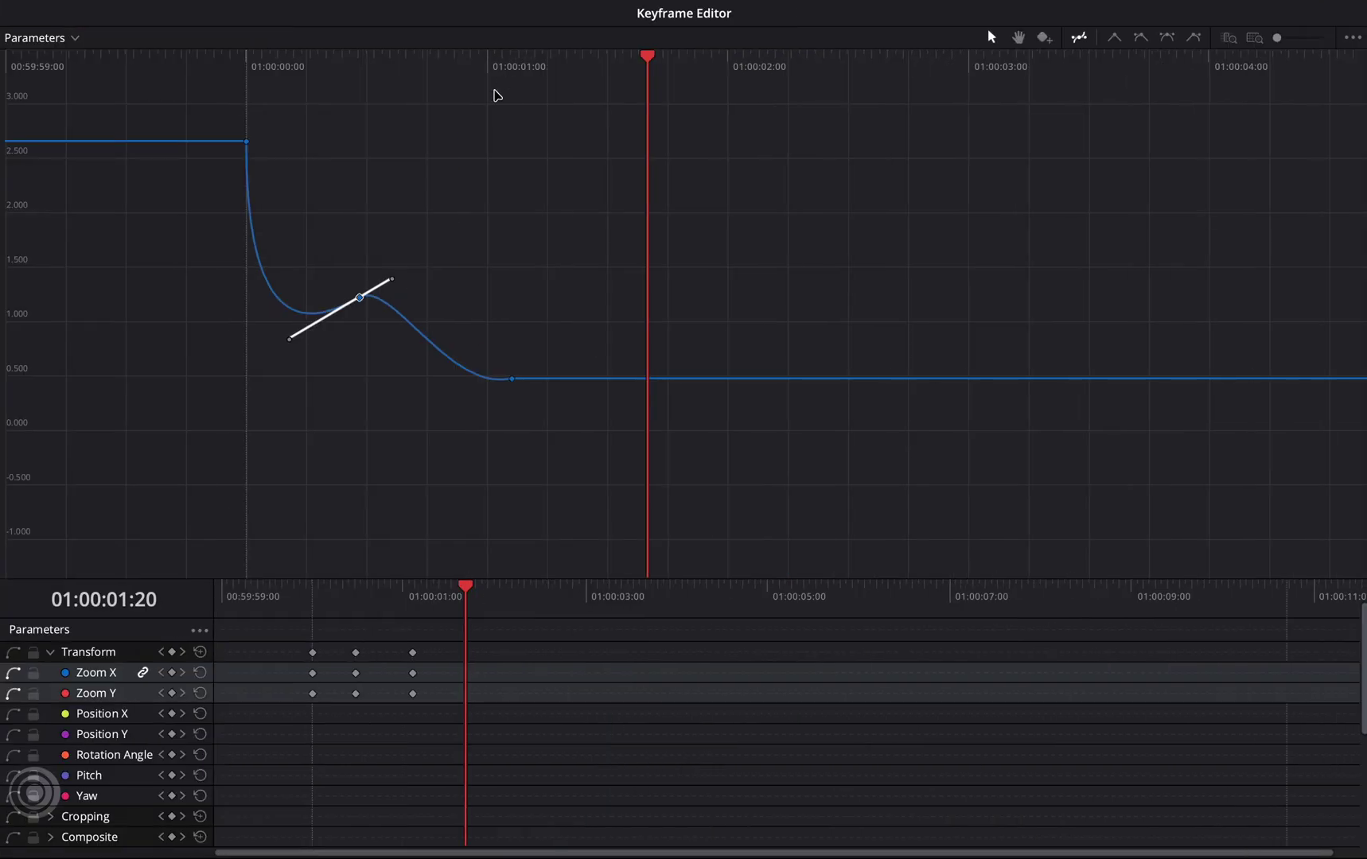
{"action": "left_click", "coordinate": [11, 693]}
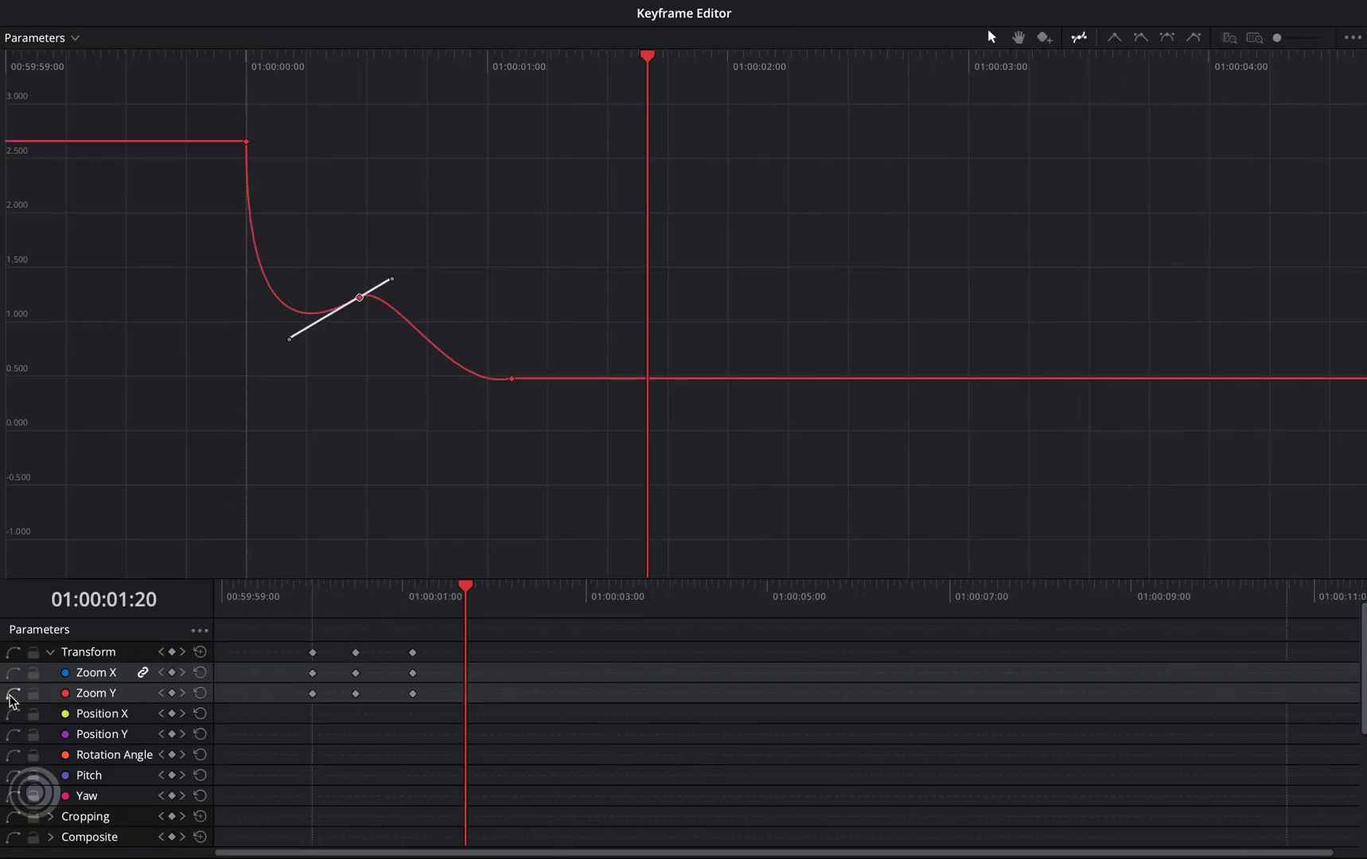
{"action": "left_click", "coordinate": [11, 693]}
{"action": "scroll", "coordinate": [24, 825], "scroll_direction": "down", "scroll_amount": 2}
{"action": "scroll", "coordinate": [24, 826], "scroll_direction": "down", "scroll_amount": 6}
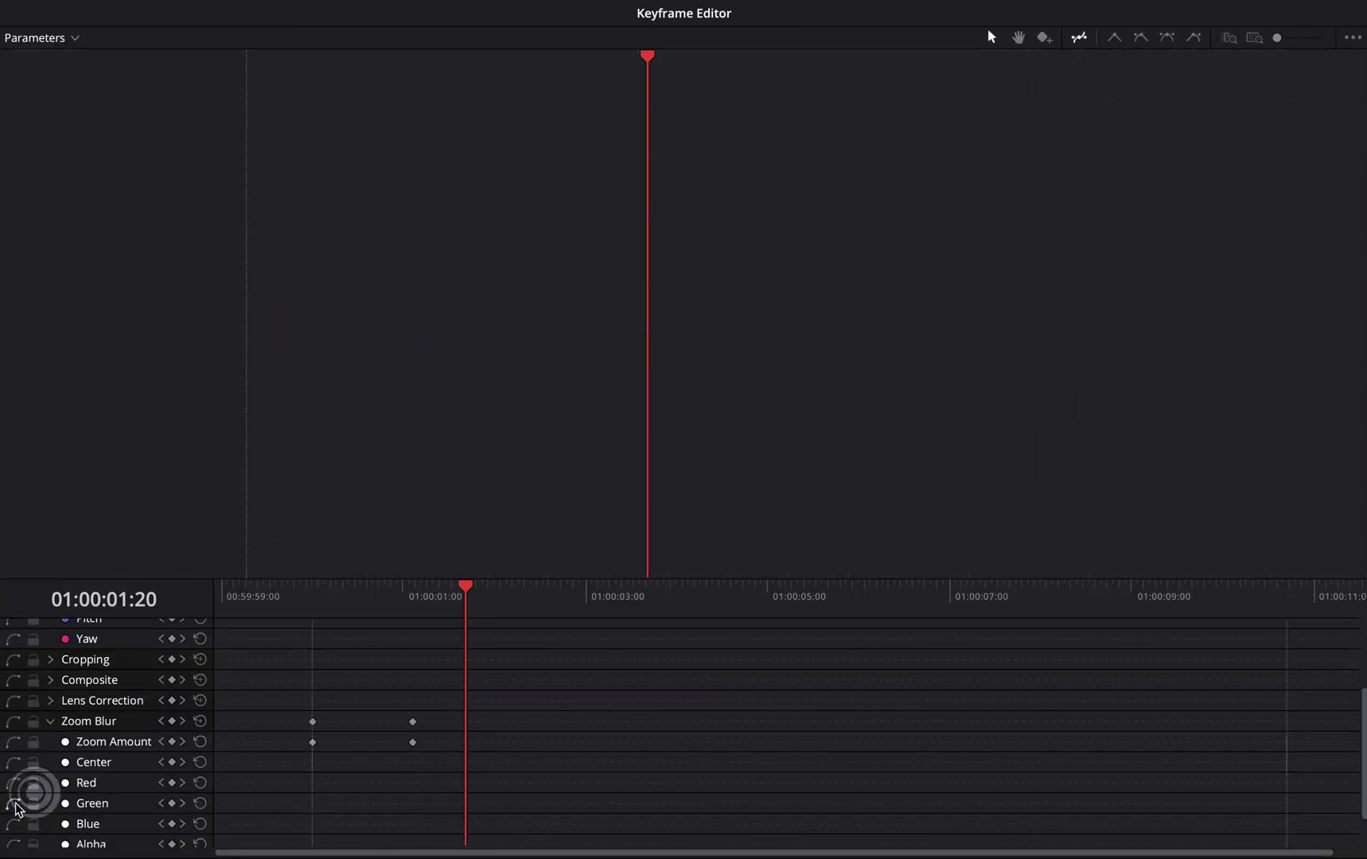
{"action": "left_click", "coordinate": [13, 742]}
{"action": "scroll", "coordinate": [16, 748], "scroll_direction": "up", "scroll_amount": 8}
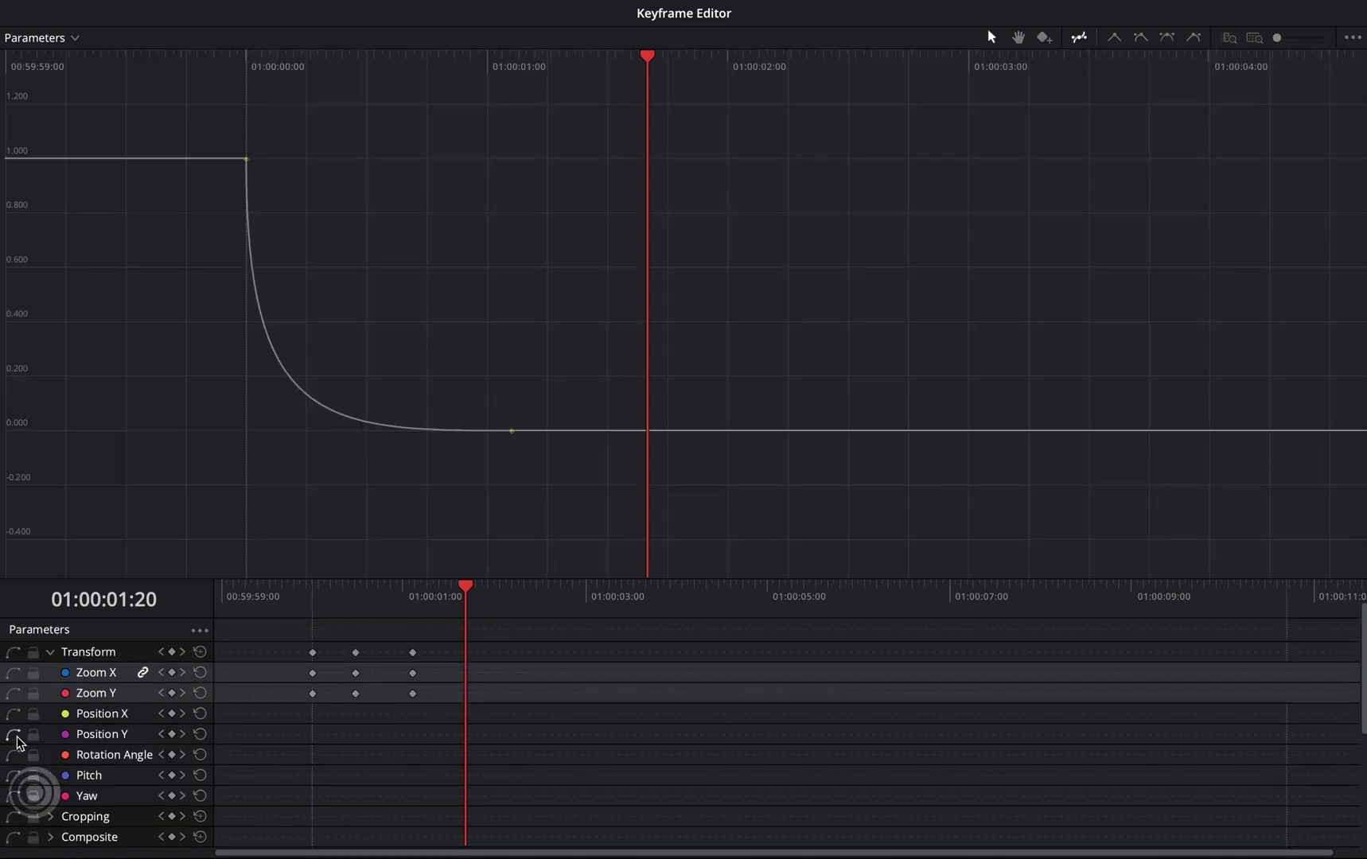
- Display the Zoom X and Zoom Y curves alongside Zoom Amount, return the playhead to 01:00:00:00, and close the expanded keyframe editor
{"action": "left_click", "coordinate": [11, 672]}
{"action": "left_click", "coordinate": [11, 712]}
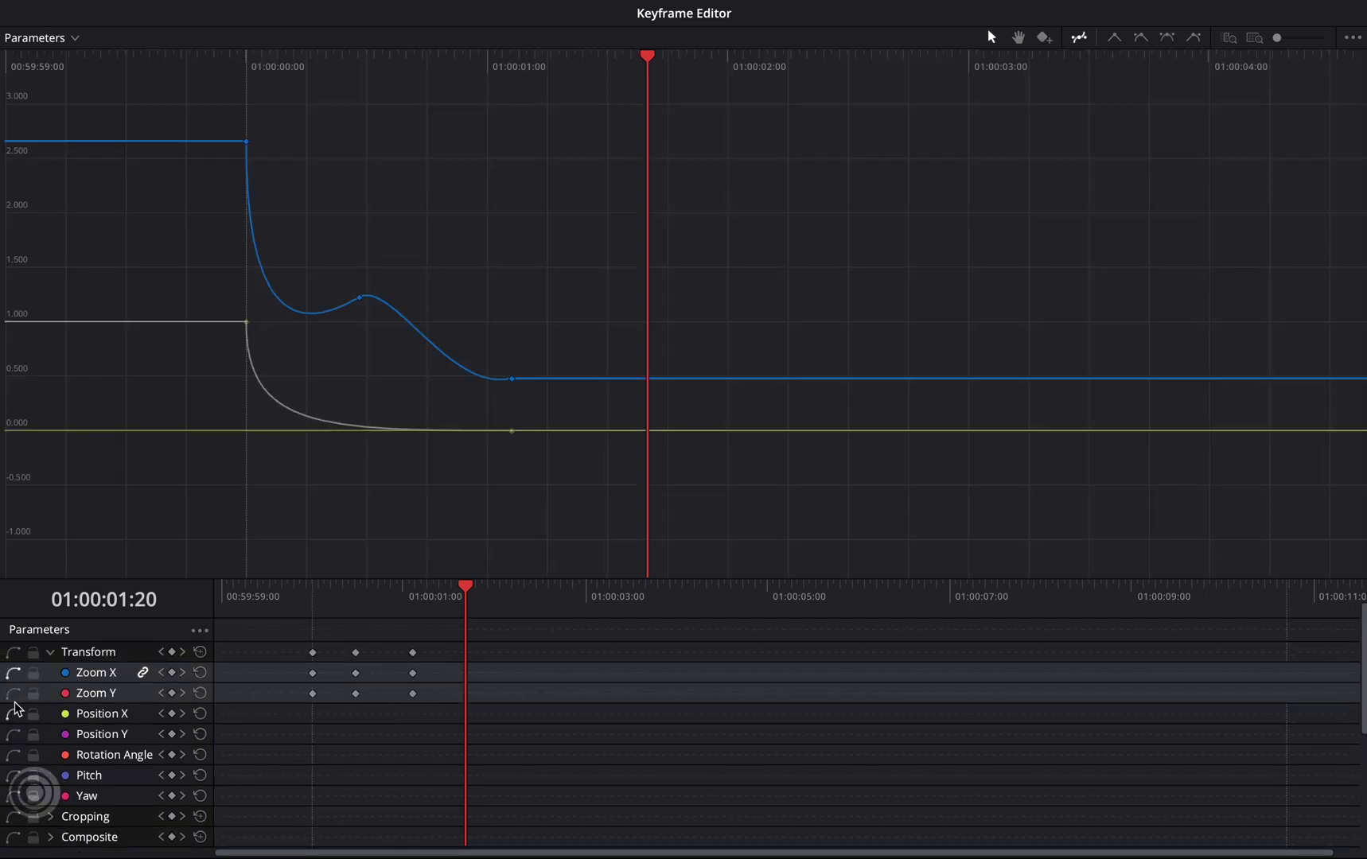
{"action": "left_click", "coordinate": [14, 714]}
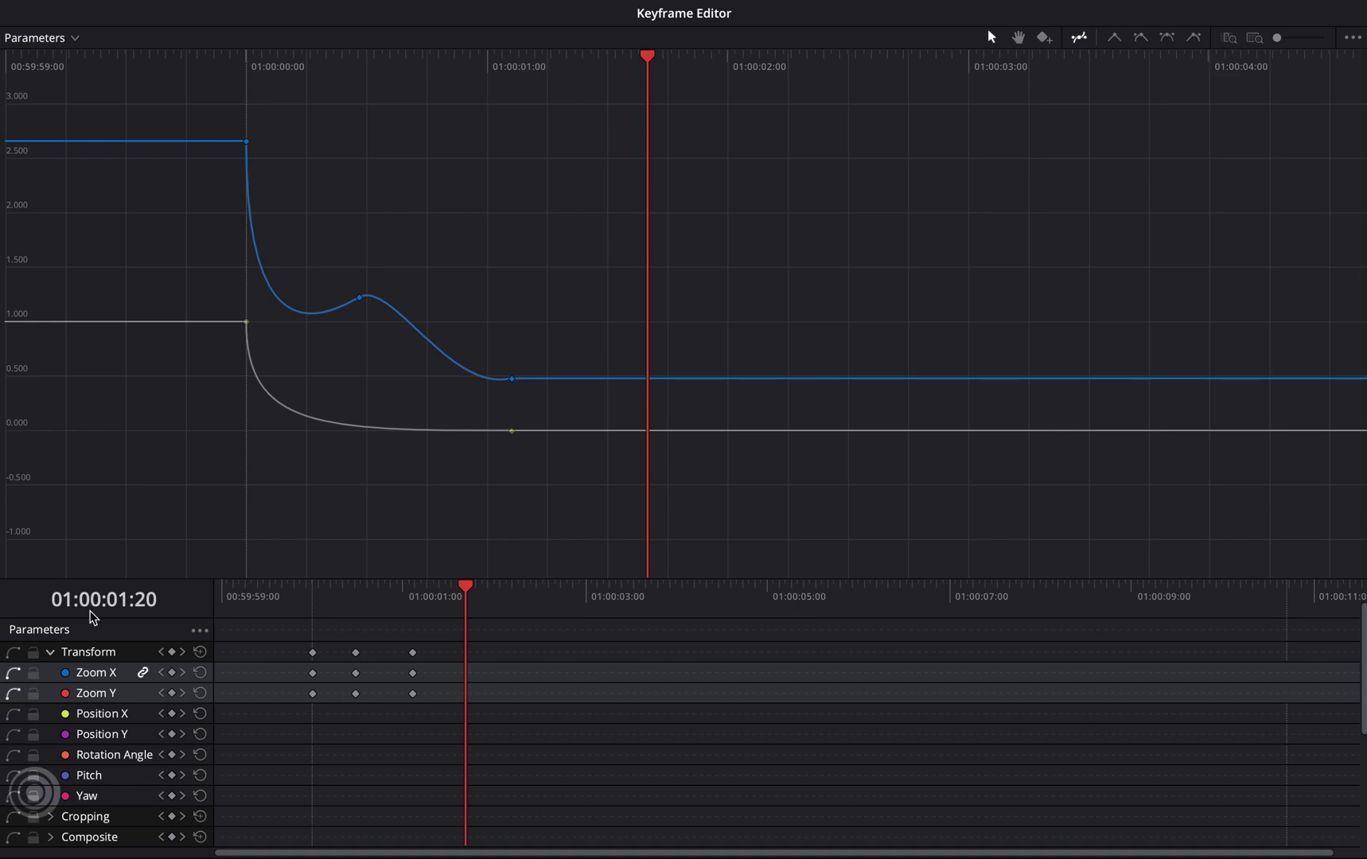
{"action": "left_click_drag", "start_coordinate": [364, 88], "coordinate": [244, 83]}
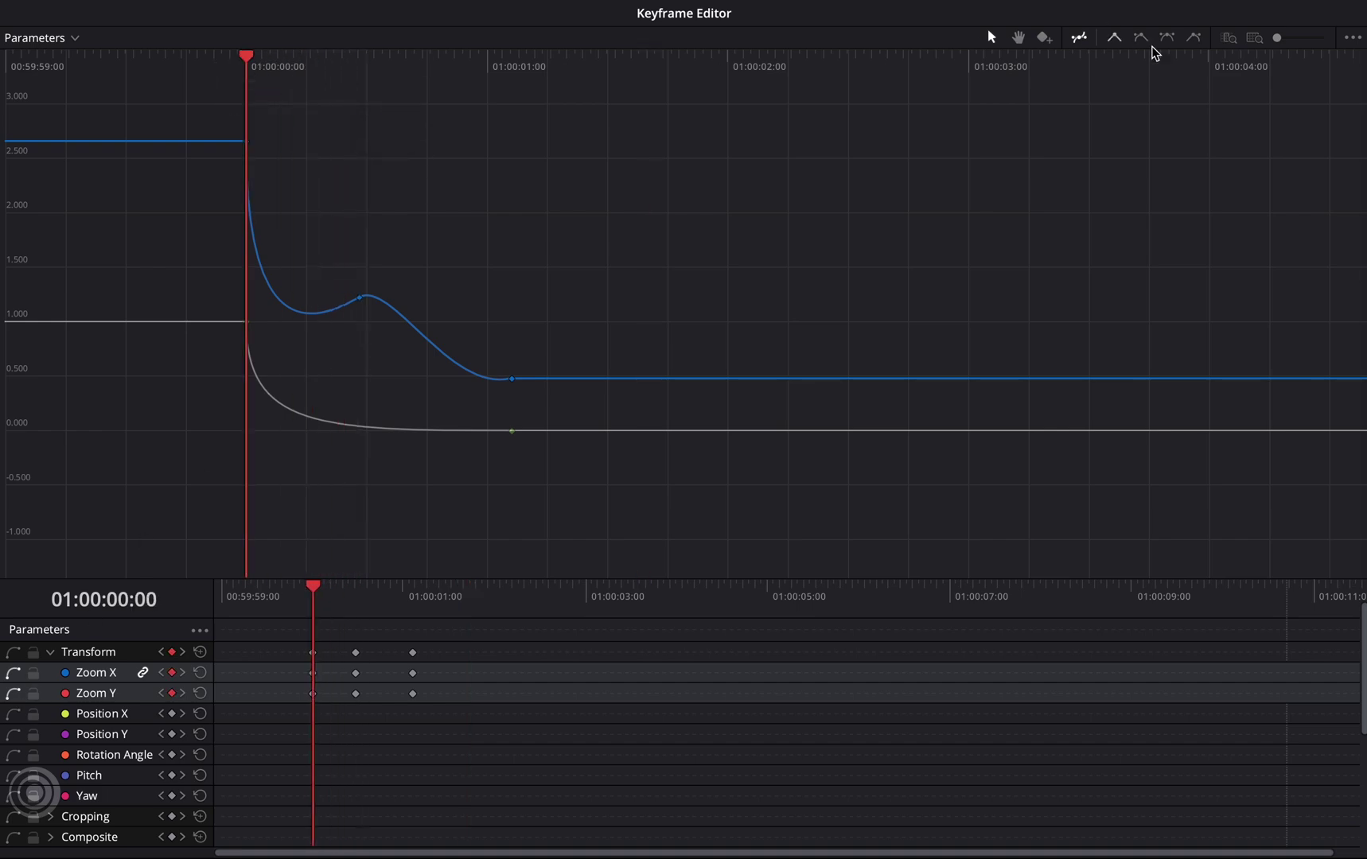
{"action": "key", "text": "Escape"}
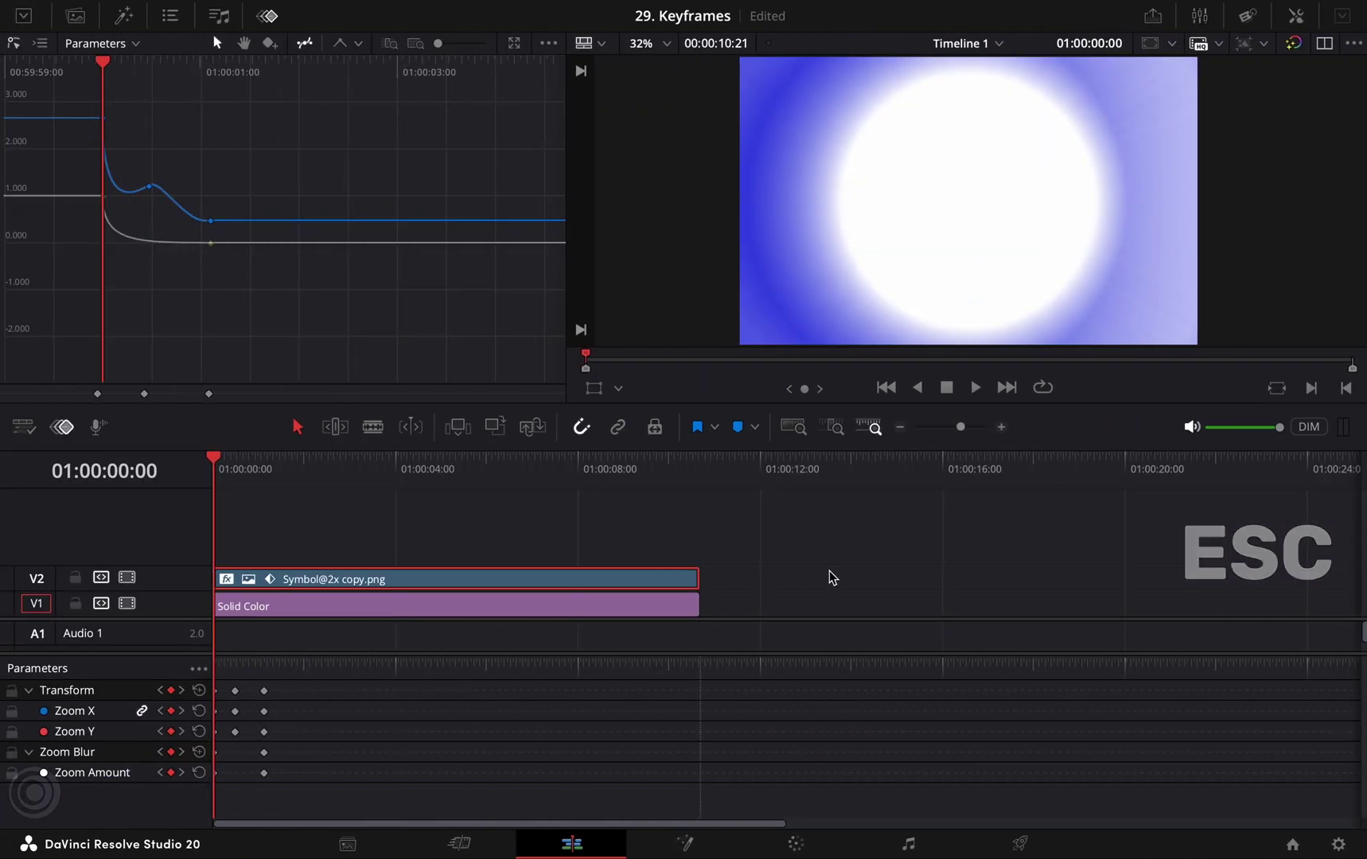